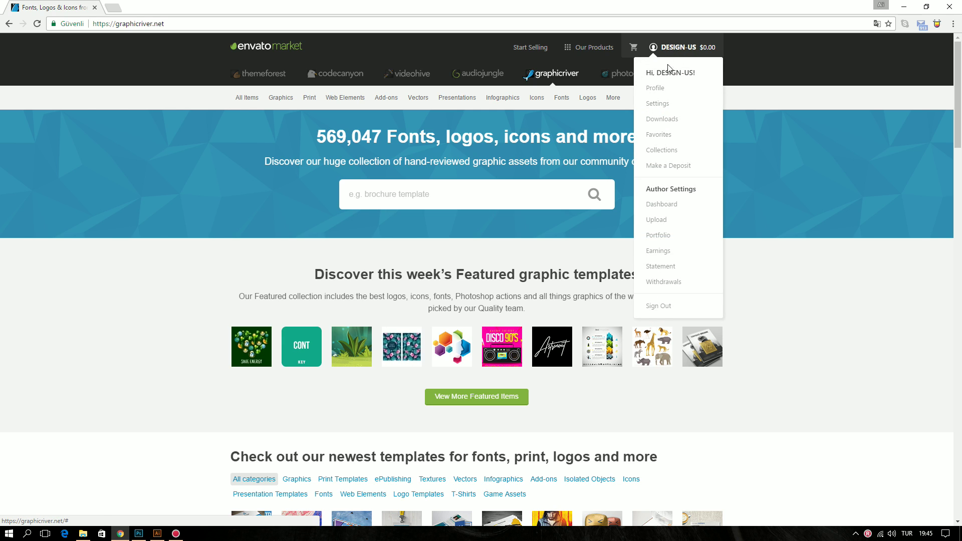
# Start a new item upload in the Graphics category
pyautogui.click(657, 221)
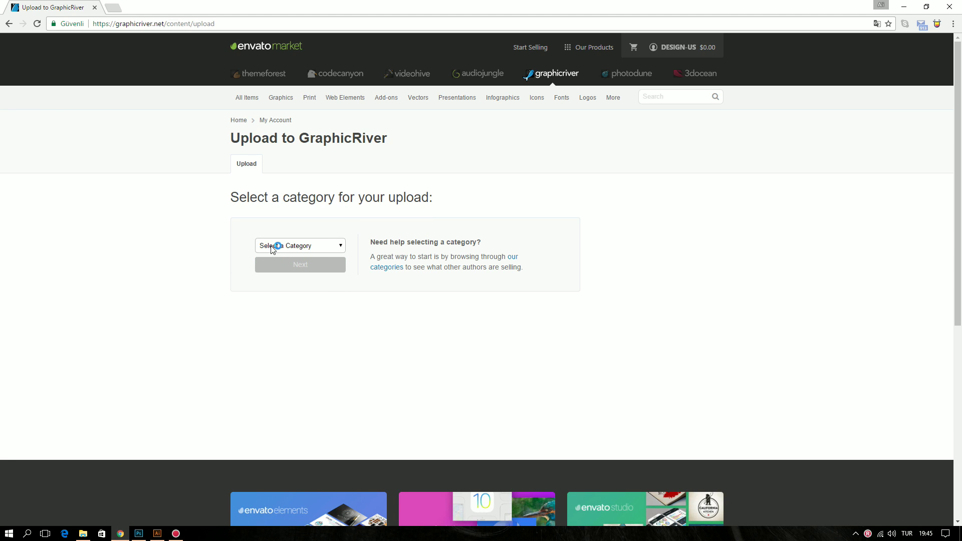
pyautogui.click(325, 249)
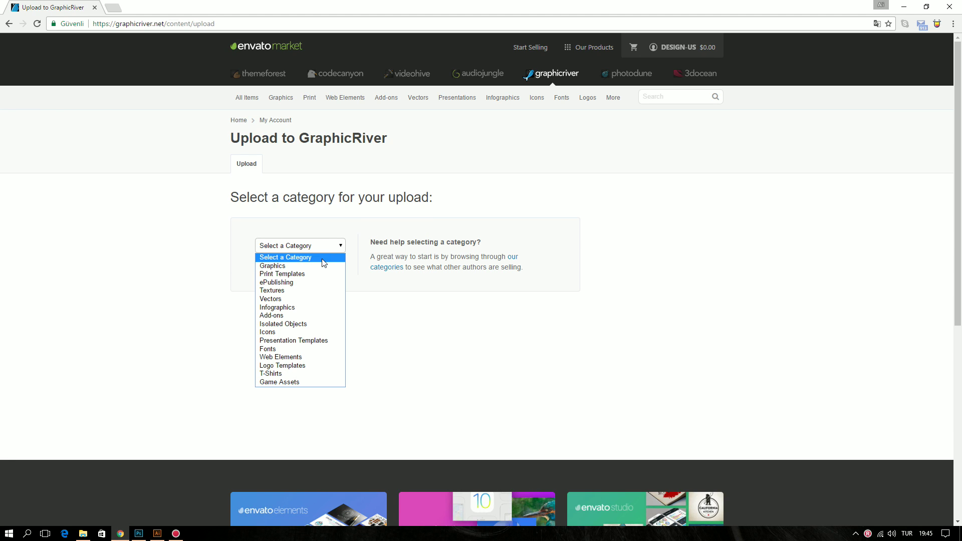
pyautogui.click(319, 265)
pyautogui.click(314, 268)
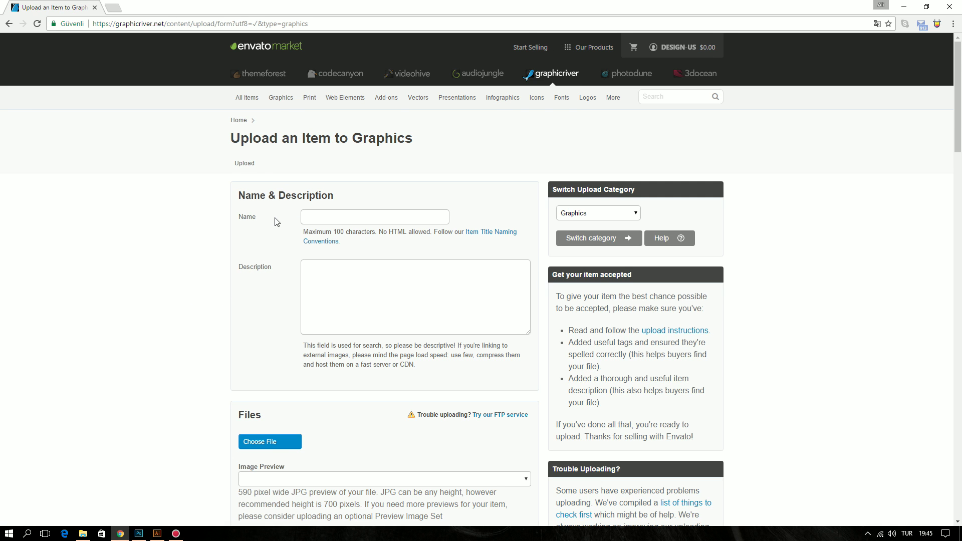
# Enter 'Ford Transit Delivery Van Mock-Up' as the item name on the upload form
pyautogui.scroll(-7, 279, 227)
pyautogui.scroll(-8, 280, 227)
pyautogui.scroll(-10, 280, 227)
pyautogui.scroll(-6, 280, 226)
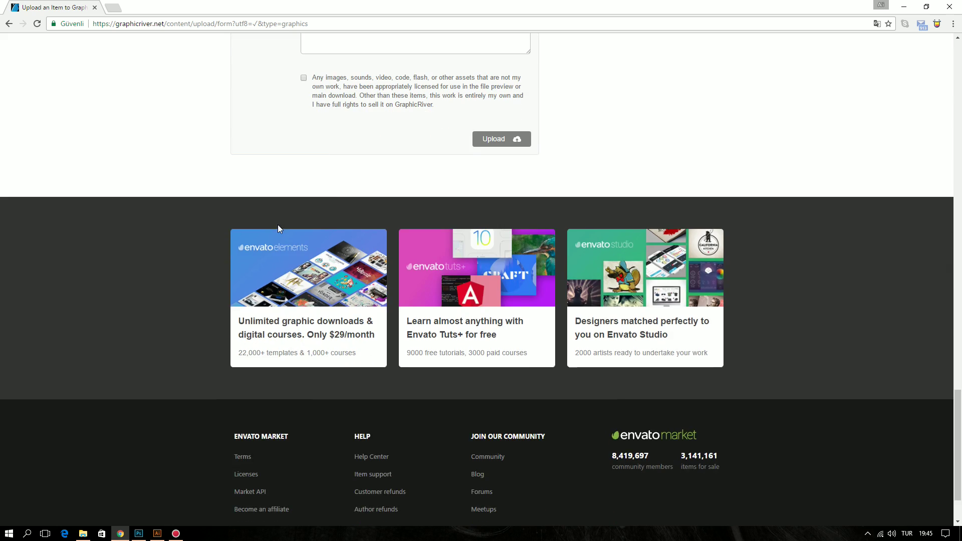
pyautogui.scroll(10, 279, 226)
pyautogui.scroll(8, 280, 242)
pyautogui.scroll(9, 279, 242)
pyautogui.scroll(4, 300, 231)
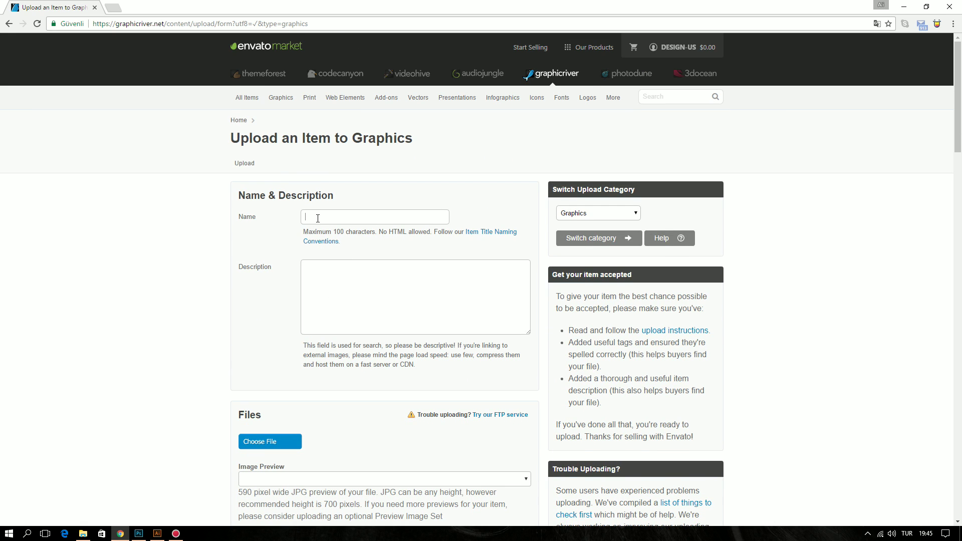
pyautogui.write('Ford T')
pyautogui.write('ransit Delive')
pyautogui.write('ry Van Mock-')
pyautogui.write('Up')
pyautogui.press('Tab')
pyautogui.press('Tab')
pyautogui.scroll(-1, 219, 401)
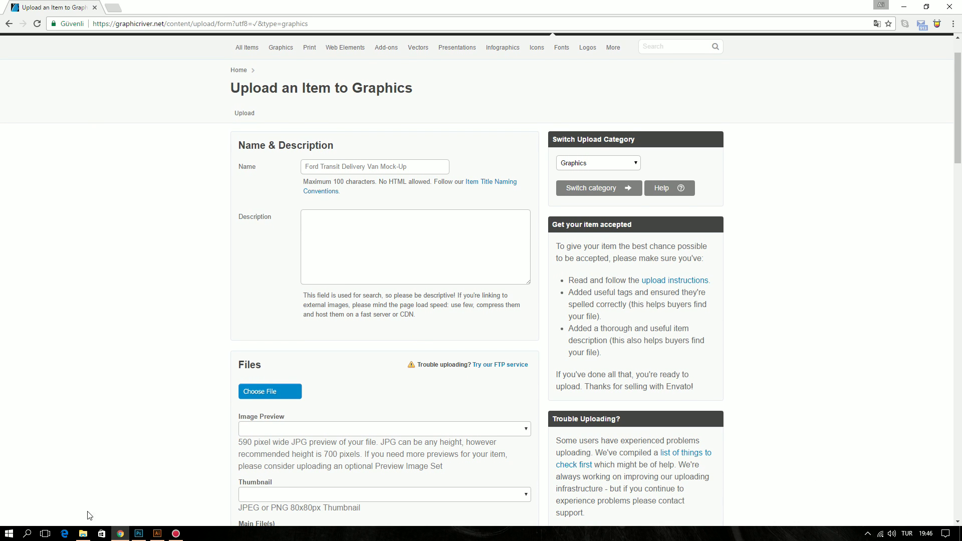
pyautogui.click(83, 534)
# Arrange the Envato Pack window and open the Documentation notes in Notepad to read
pyautogui.moveTo(591, 138); pyautogui.dragTo(523, 141)
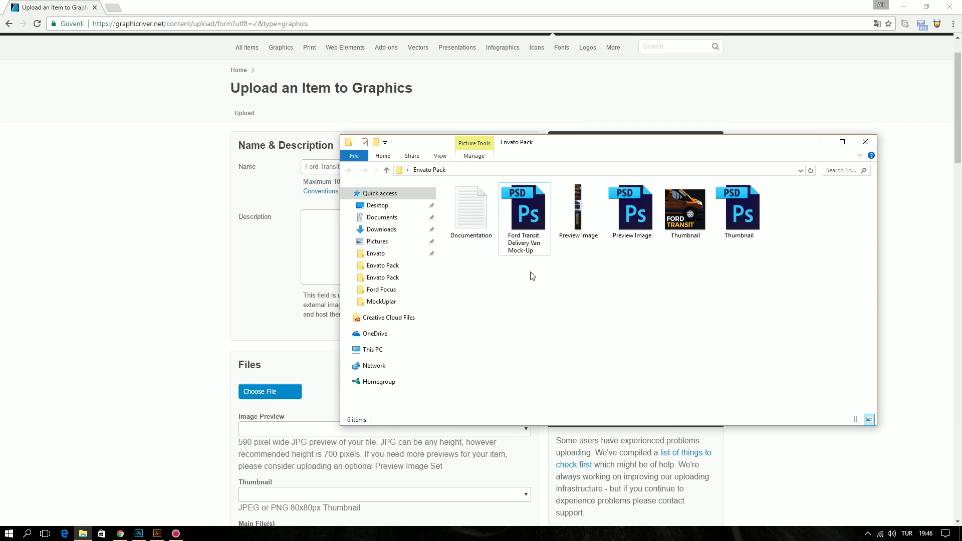
pyautogui.moveTo(341, 208); pyautogui.dragTo(488, 208)
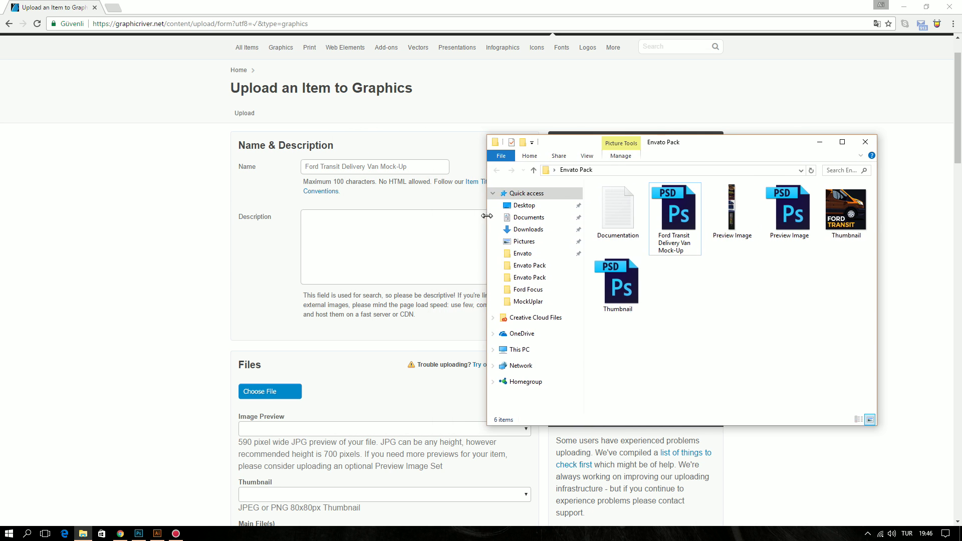
pyautogui.click(623, 238)
pyautogui.doubleClick(623, 238)
pyautogui.moveTo(576, 123); pyautogui.dragTo(577, 208)
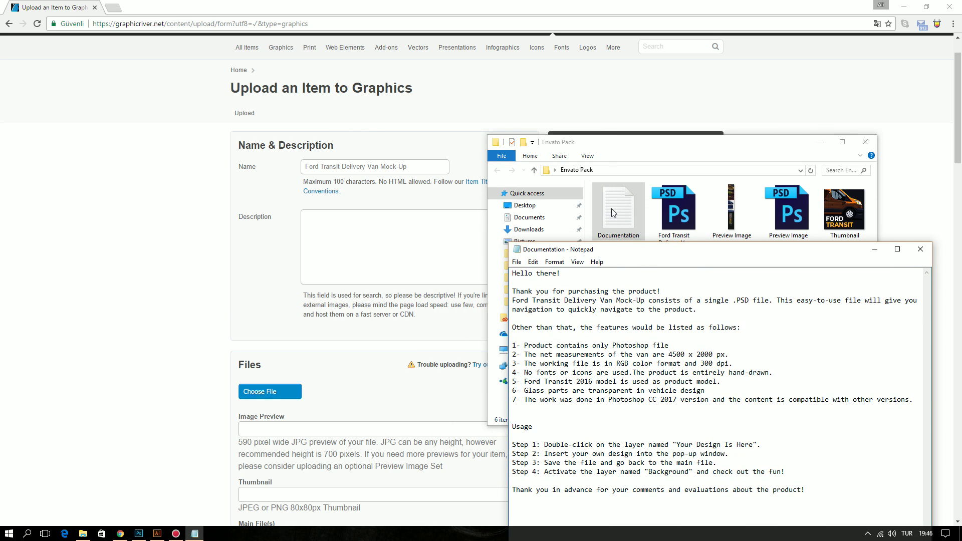
pyautogui.moveTo(624, 142); pyautogui.dragTo(630, 86)
pyautogui.click(893, 271)
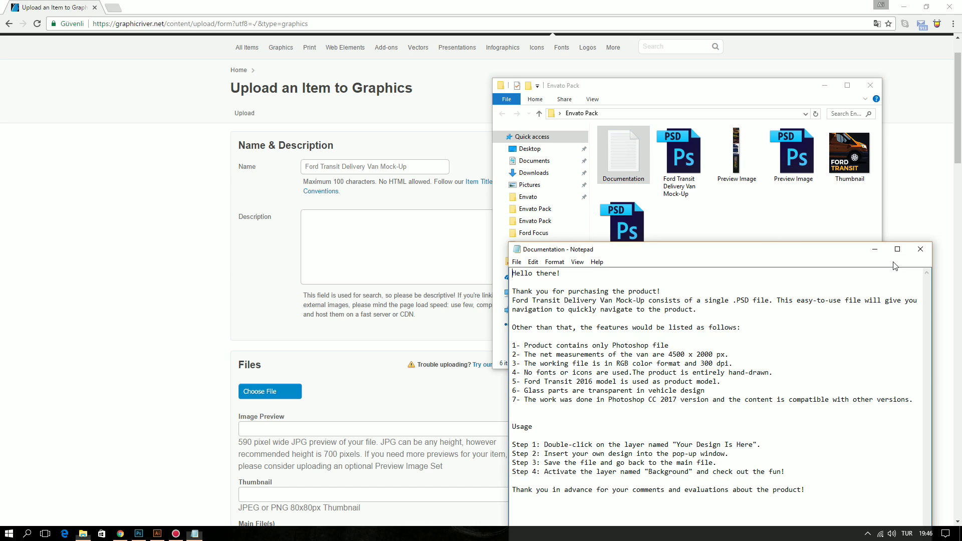
pyautogui.moveTo(759, 257); pyautogui.dragTo(766, 190)
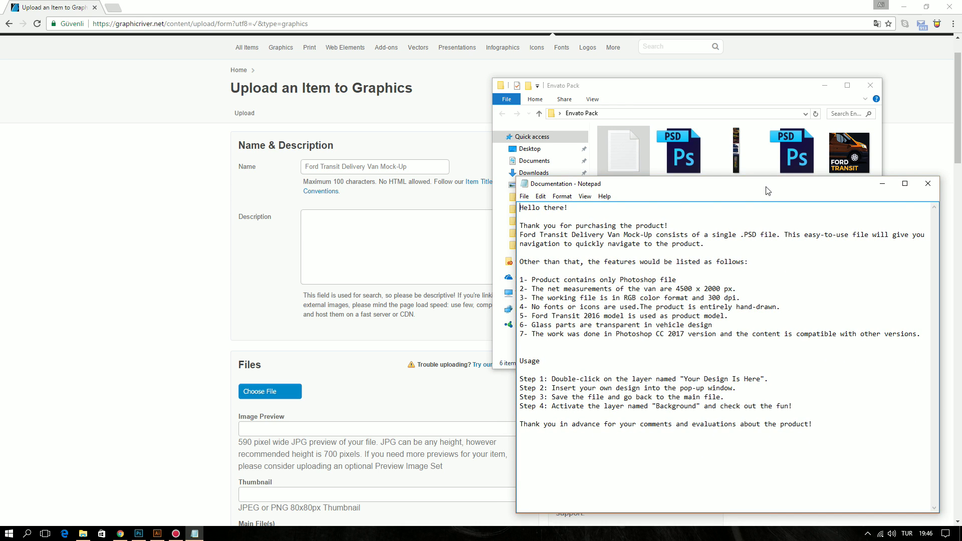
pyautogui.moveTo(768, 191); pyautogui.dragTo(769, 253)
# Open the Ford Transit Delivery Van Mock-Up PSD in Photoshop
pyautogui.click(694, 184)
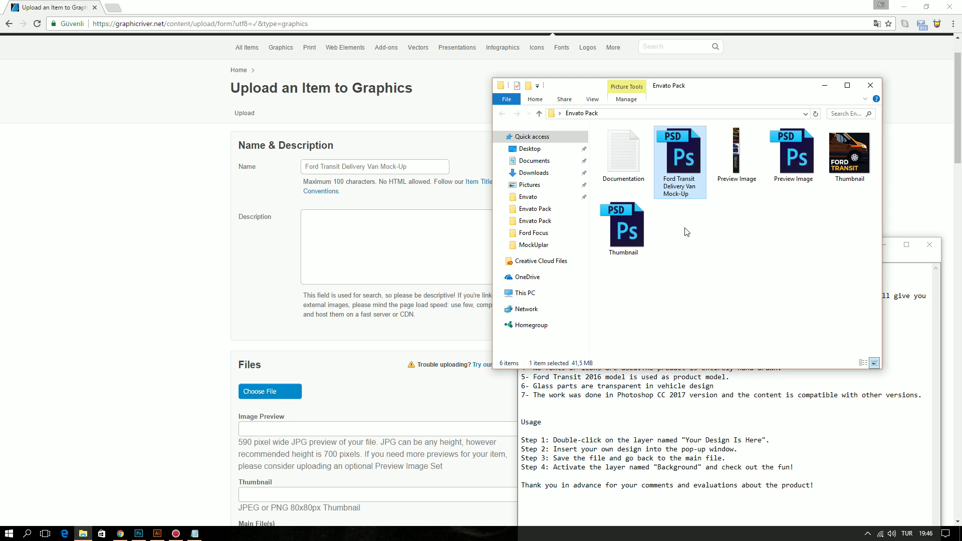
pyautogui.click(686, 232)
pyautogui.doubleClick(691, 187)
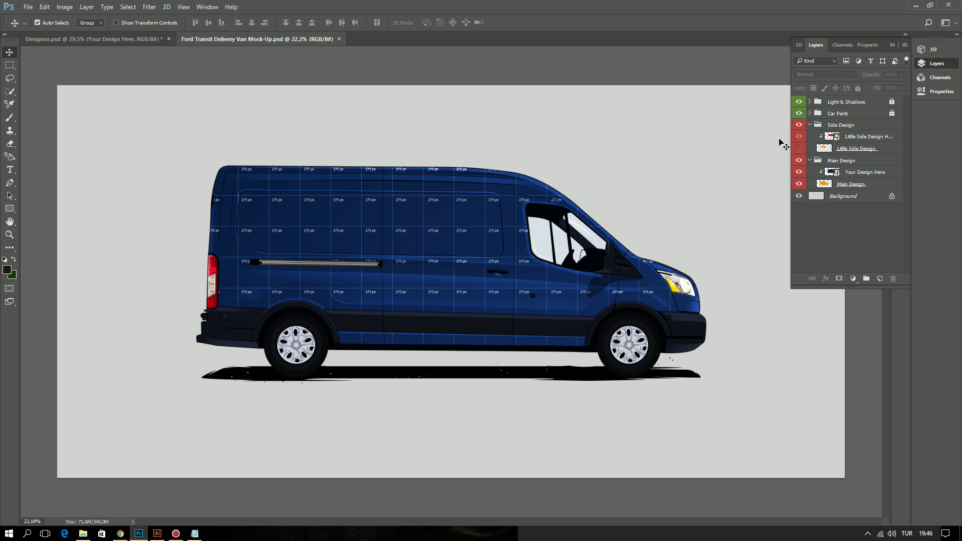
# Open the Your Design Here smart object to inspect its 275 px grid, then close it
pyautogui.scroll(3, 365, 251)
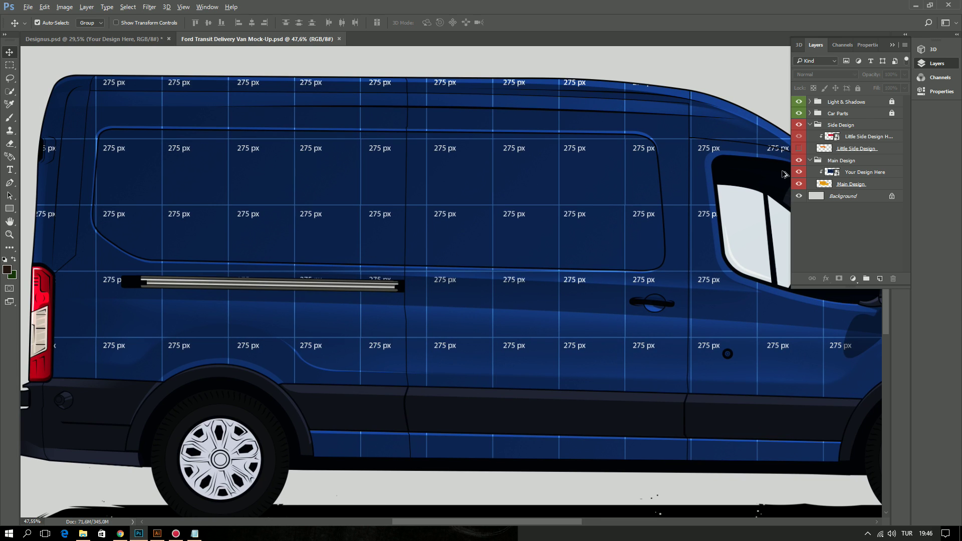
pyautogui.click(834, 173)
pyautogui.doubleClick(834, 172)
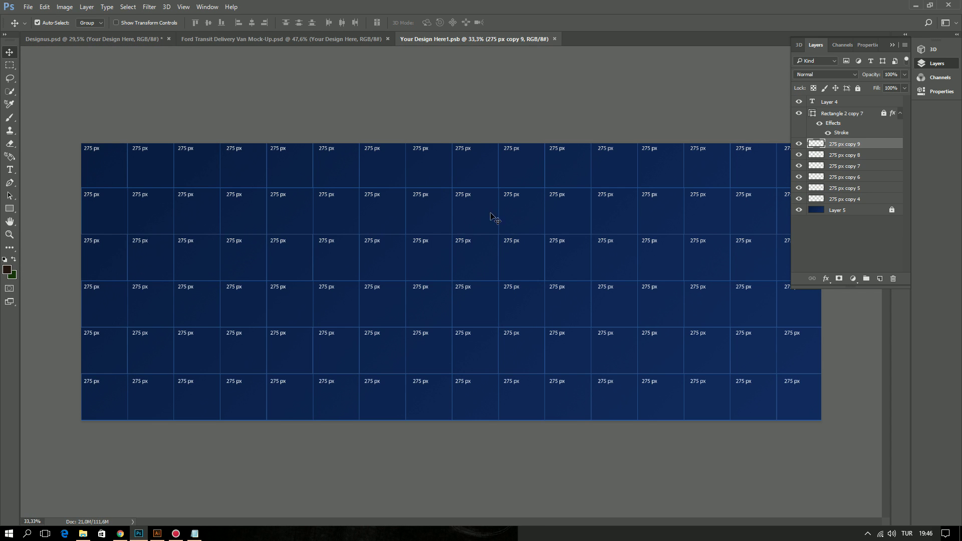
pyautogui.scroll(2, 340, 244)
pyautogui.scroll(-3, 466, 251)
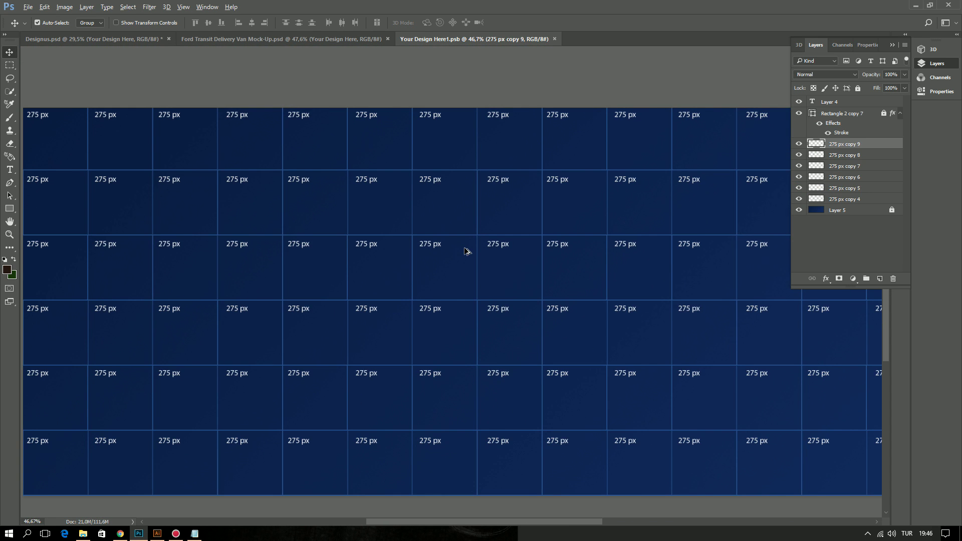
pyautogui.hotkey('ctrl', 's')
pyautogui.hotkey('ctrl', 'w')
pyautogui.scroll(-2, 532, 230)
pyautogui.scroll(2, 516, 227)
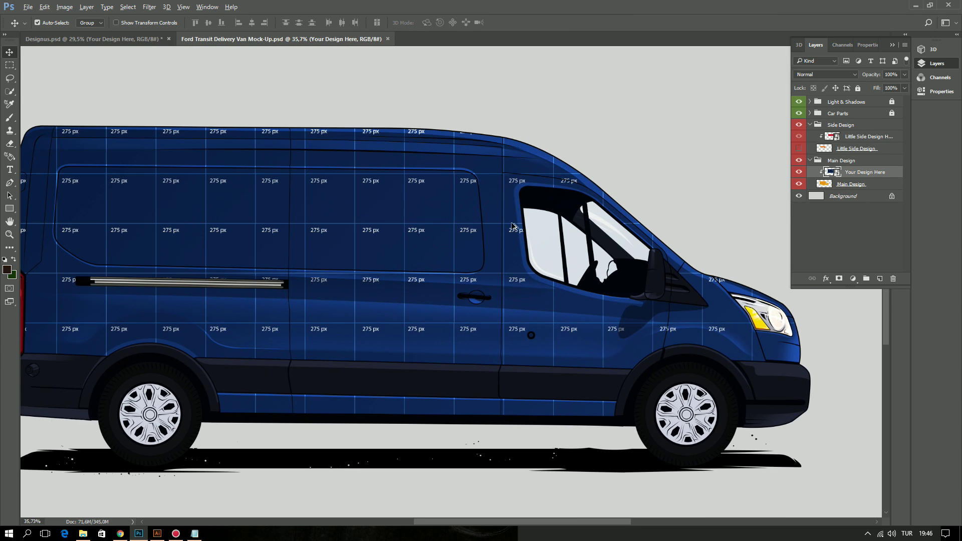
pyautogui.scroll(-1, 503, 224)
pyautogui.hotkey('alt', 'Tab')
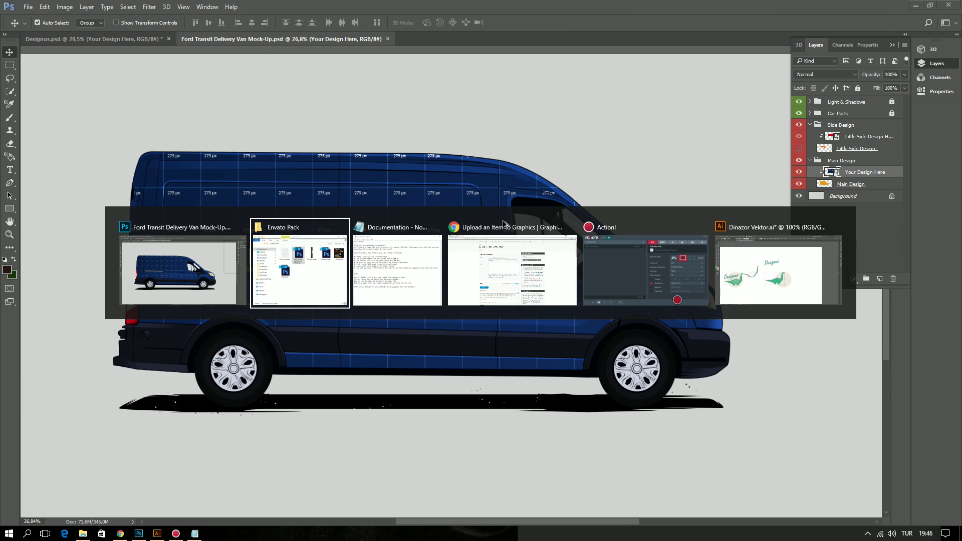
# Compress the pack files, including Documentation and the mock-up PSD, into a ZIP archive
pyautogui.doubleClick(623, 152)
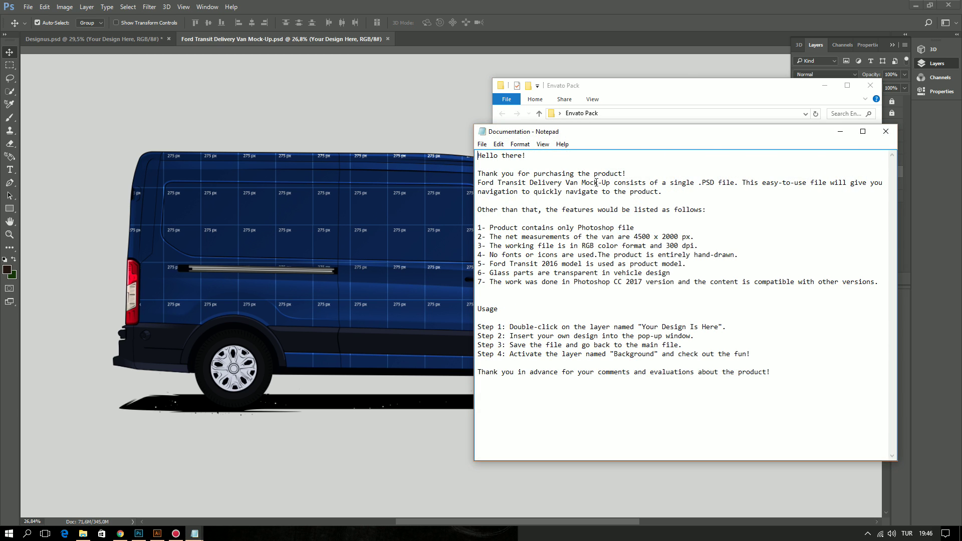
pyautogui.click(886, 130)
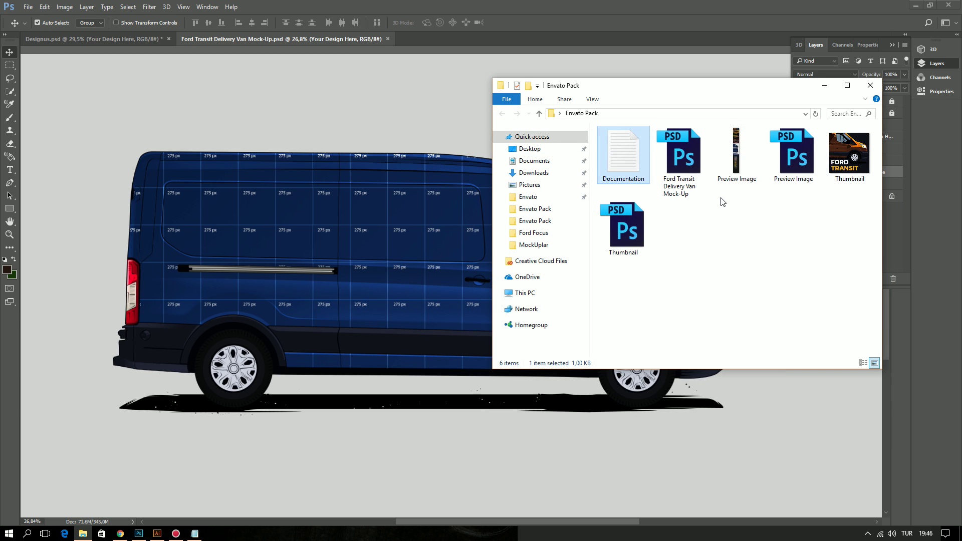
pyautogui.click(737, 161)
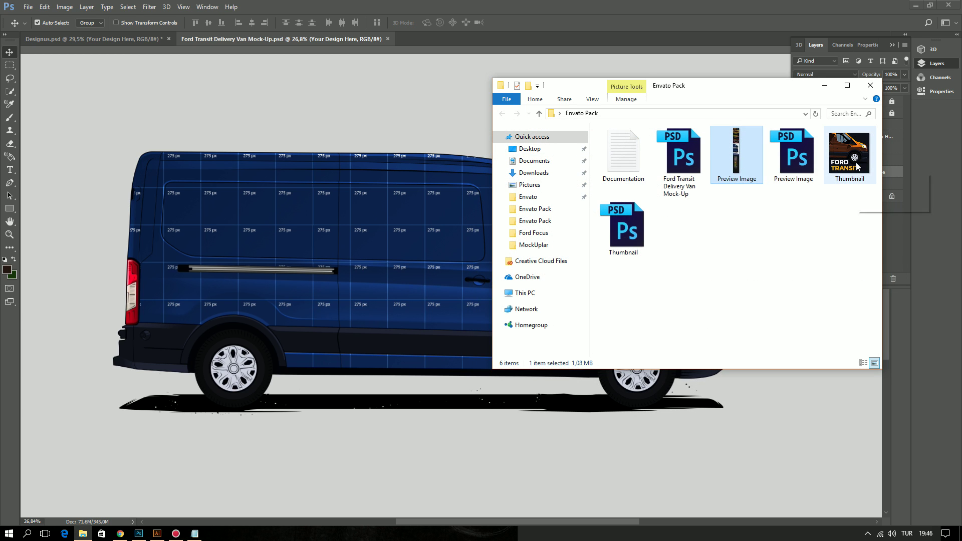
pyautogui.click(857, 167)
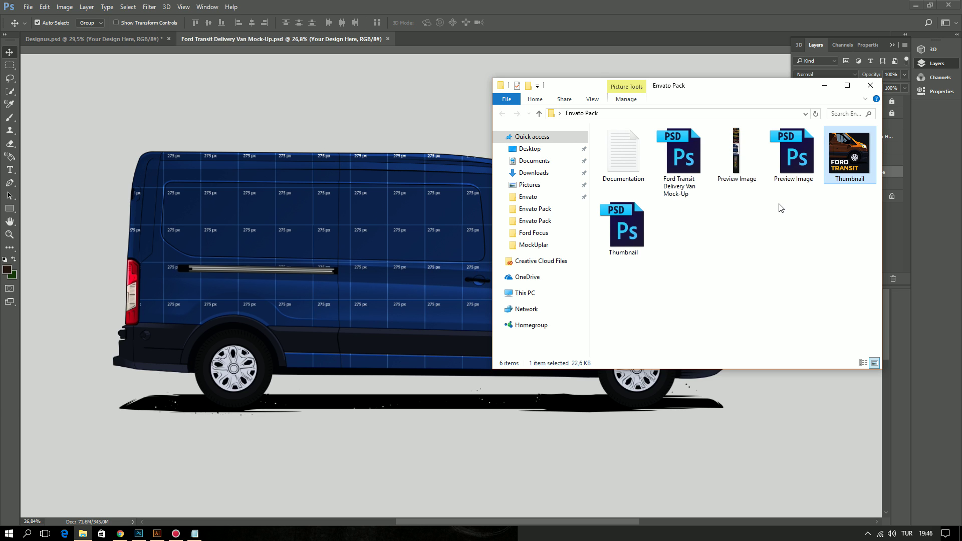
pyautogui.click(627, 160)
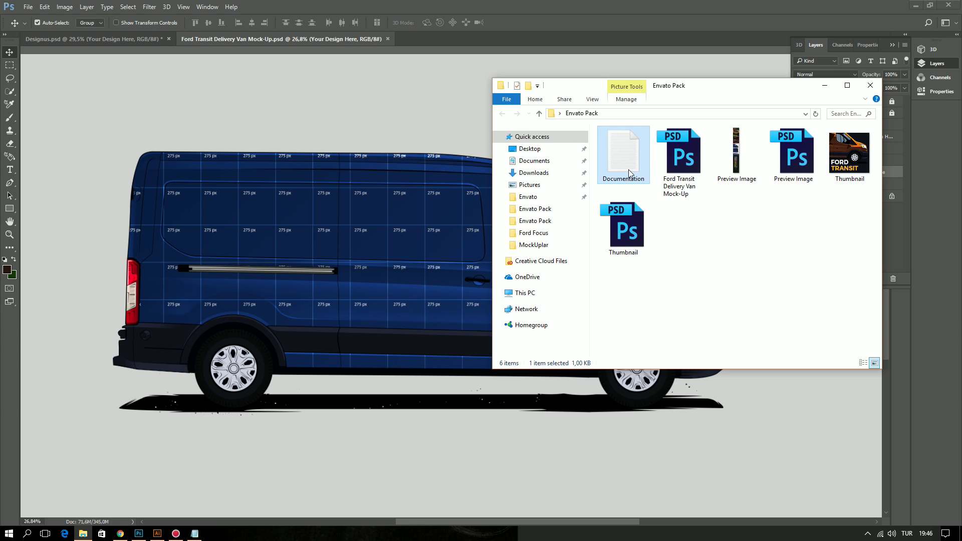
pyautogui.keyDown('ctrl'); pyautogui.click(682, 185); pyautogui.keyUp('ctrl')
pyautogui.rightClick(684, 156)
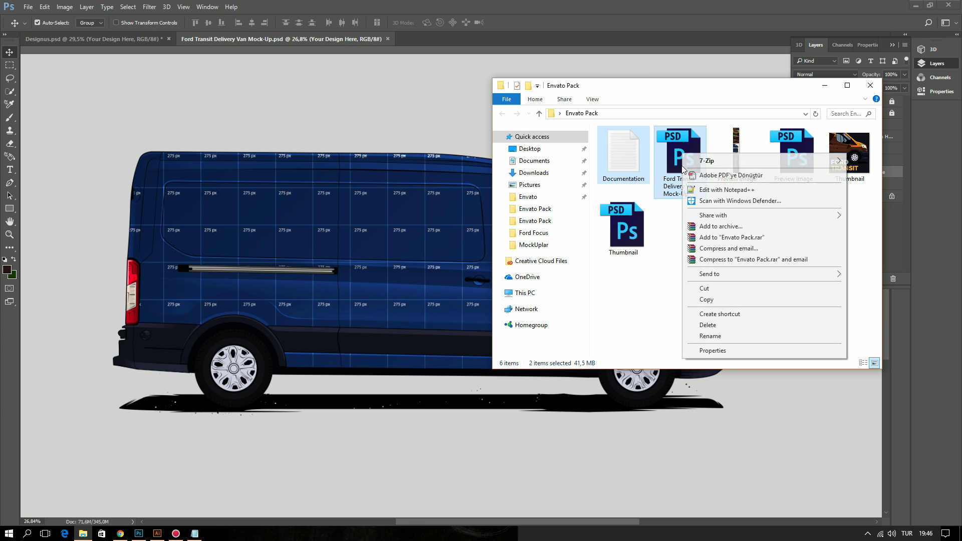
pyautogui.click(712, 231)
pyautogui.click(443, 256)
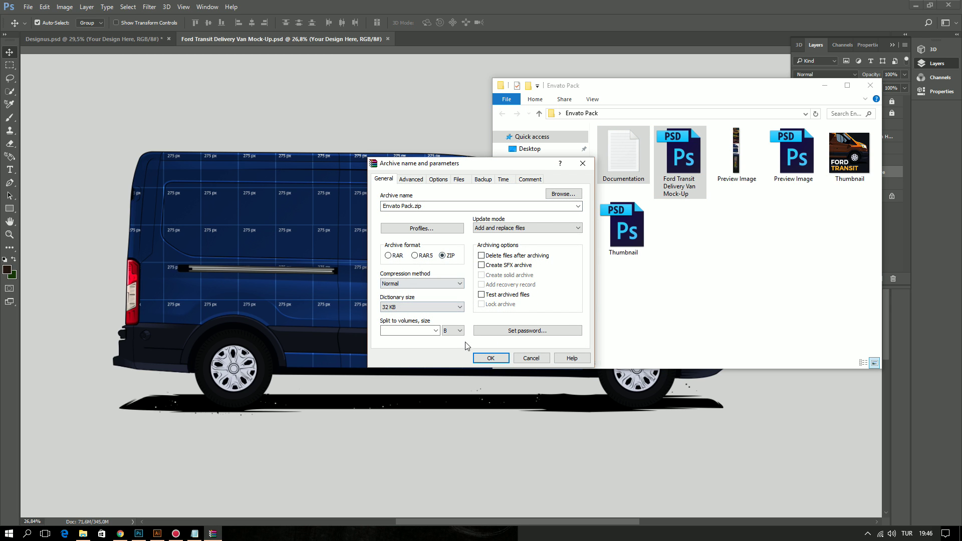
pyautogui.click(491, 358)
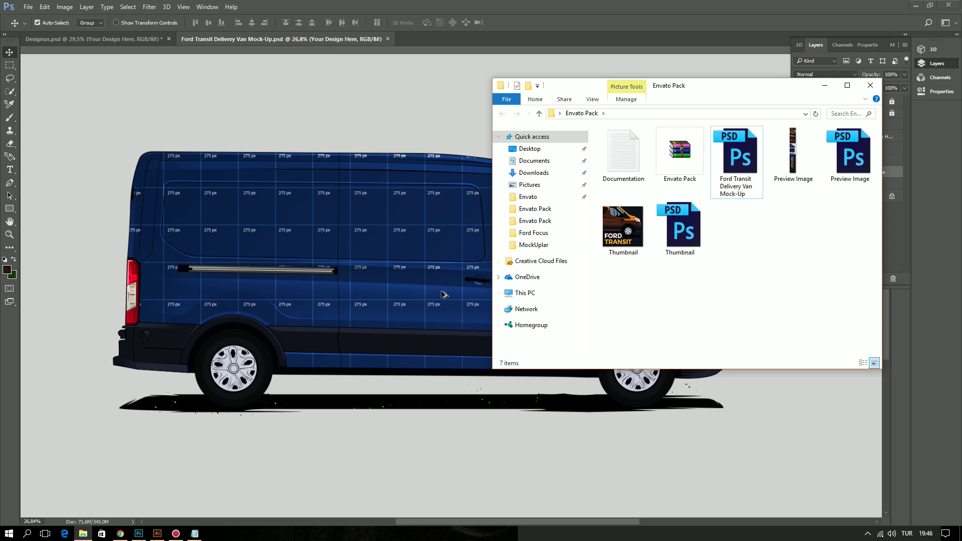
# Rename the new archive to 'Ford Transit Delivery Van Mock-Up'
pyautogui.click(667, 173)
pyautogui.write('Fo')
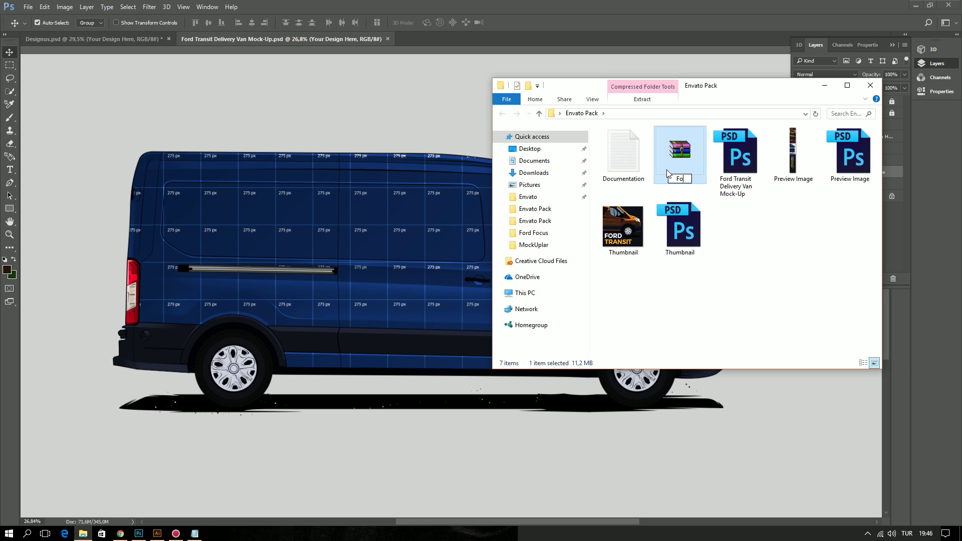
pyautogui.write('rd Transit ')
pyautogui.write('De')
pyautogui.write('livery Van-')
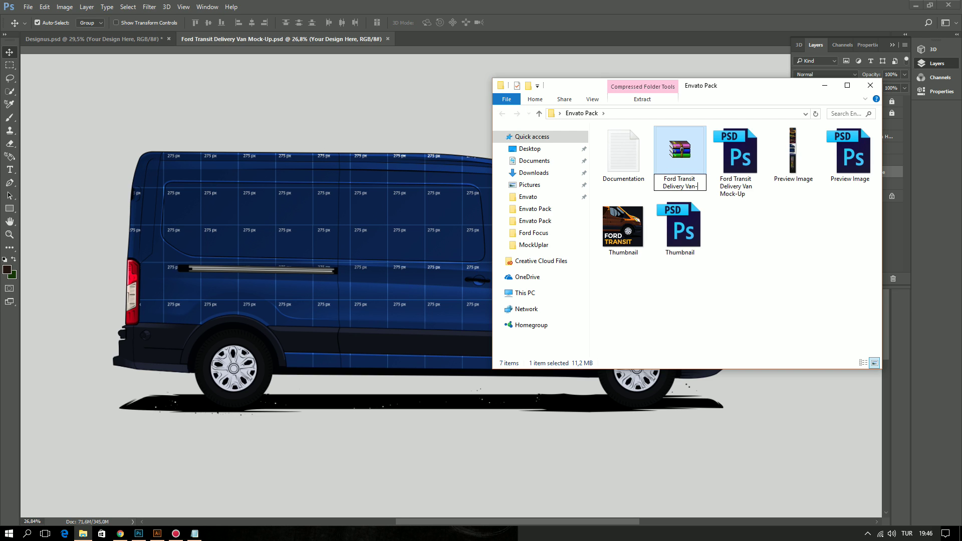
pyautogui.press('BackSpace')
pyautogui.write(' Mock-Up')
pyautogui.press('Return')
pyautogui.click(742, 271)
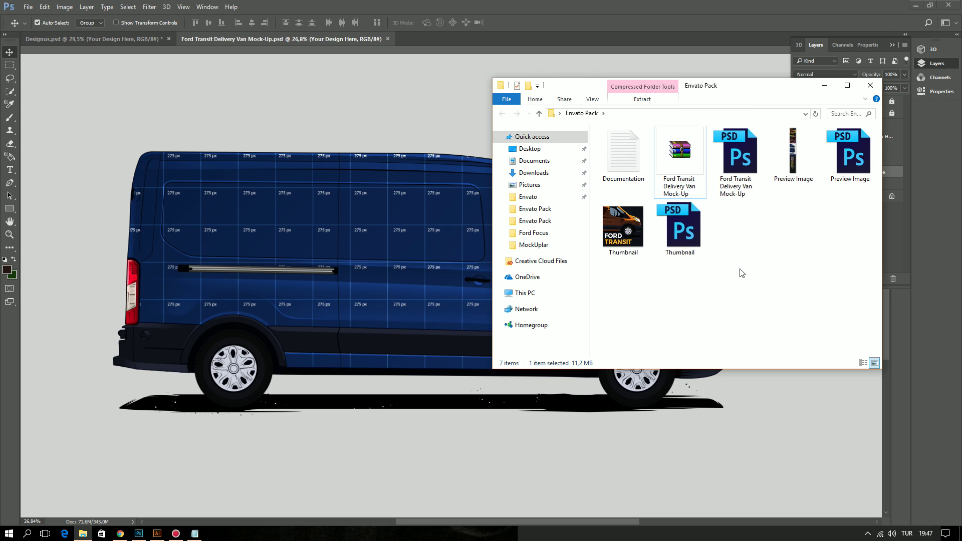
pyautogui.moveTo(704, 87); pyautogui.dragTo(476, 84)
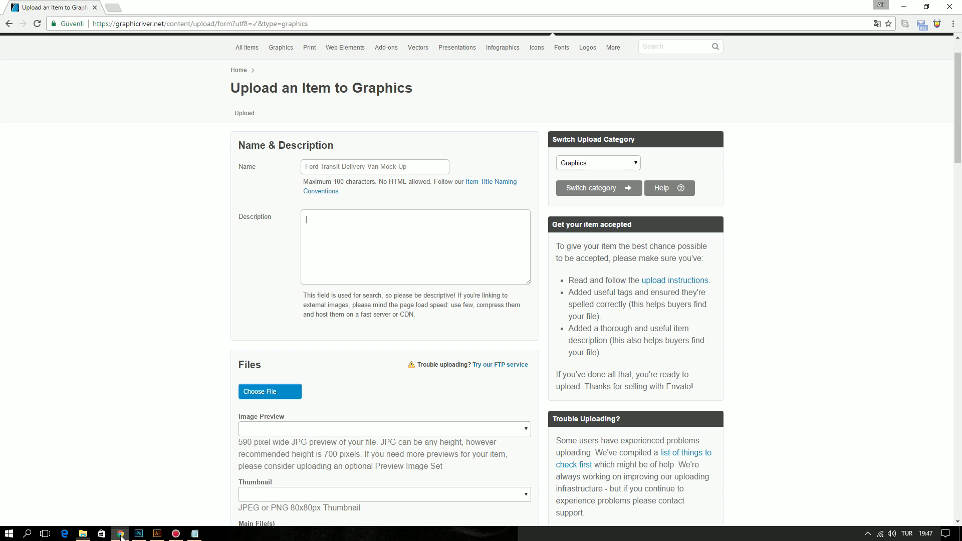
# Bring the upload form forward and place the Documentation Notepad window over it
pyautogui.click(120, 534)
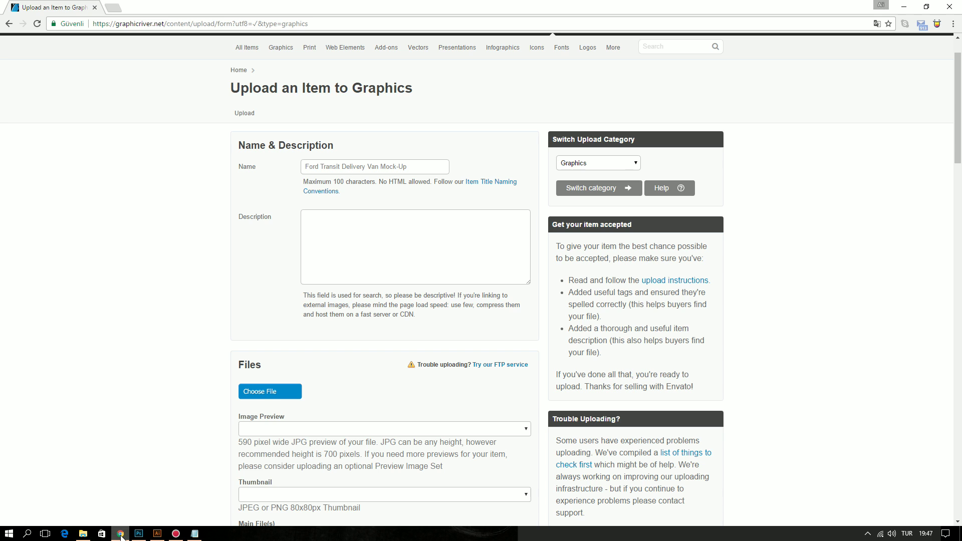
pyautogui.click(194, 535)
pyautogui.moveTo(594, 245); pyautogui.dragTo(507, 130)
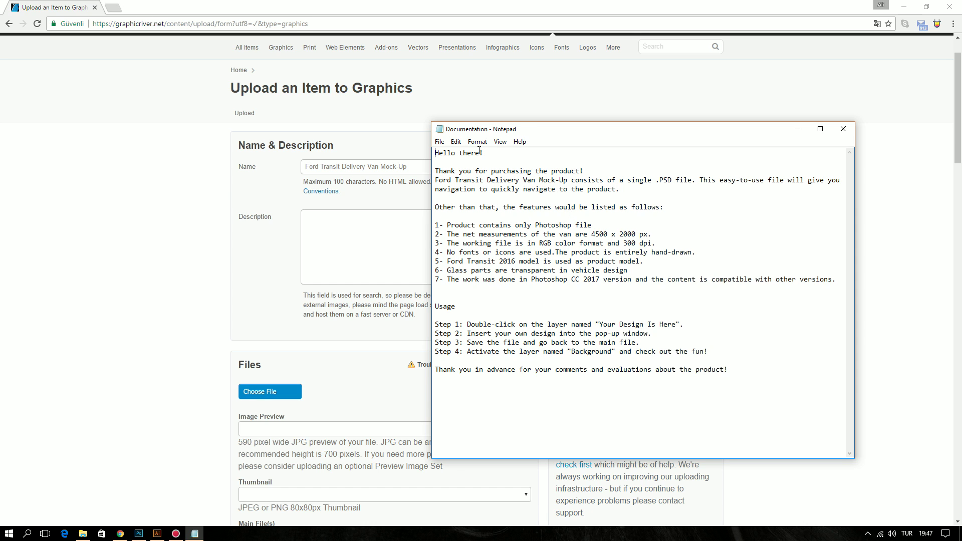
pyautogui.moveTo(523, 128); pyautogui.dragTo(581, 94)
pyautogui.click(574, 185)
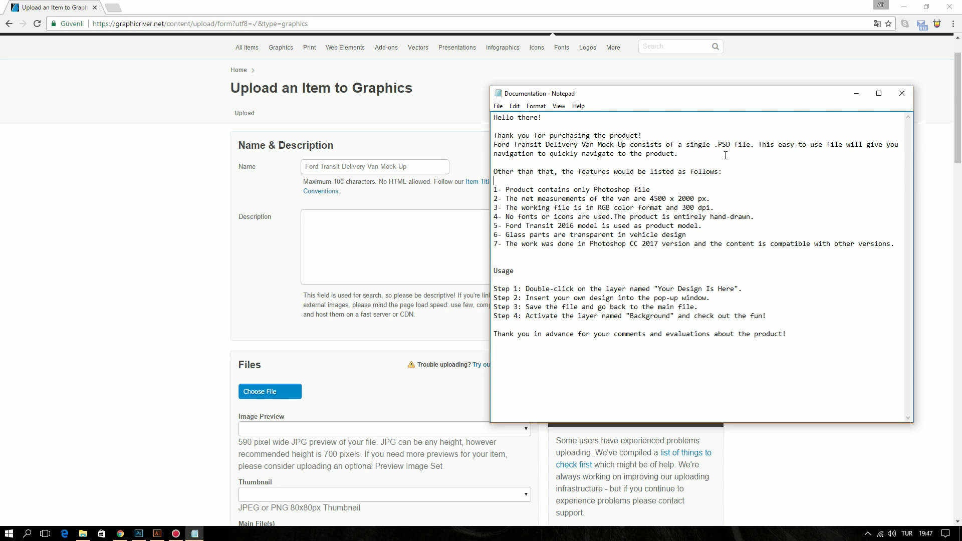
pyautogui.moveTo(762, 145); pyautogui.dragTo(696, 138)
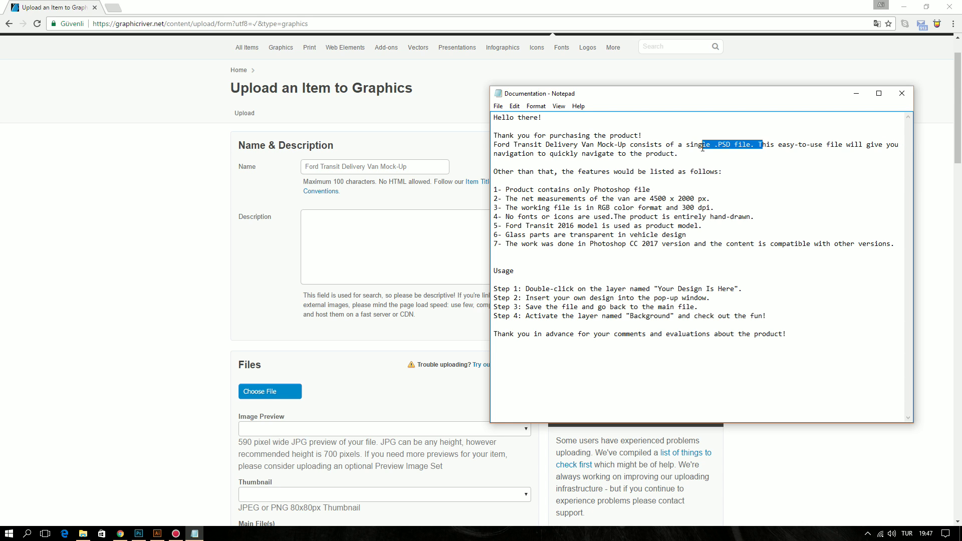
pyautogui.click(779, 186)
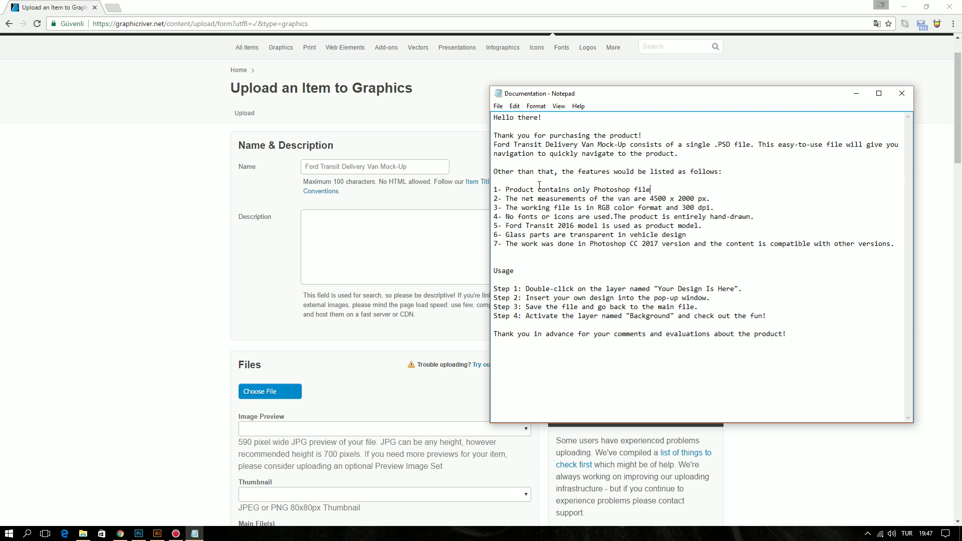
pyautogui.moveTo(494, 190); pyautogui.dragTo(911, 244)
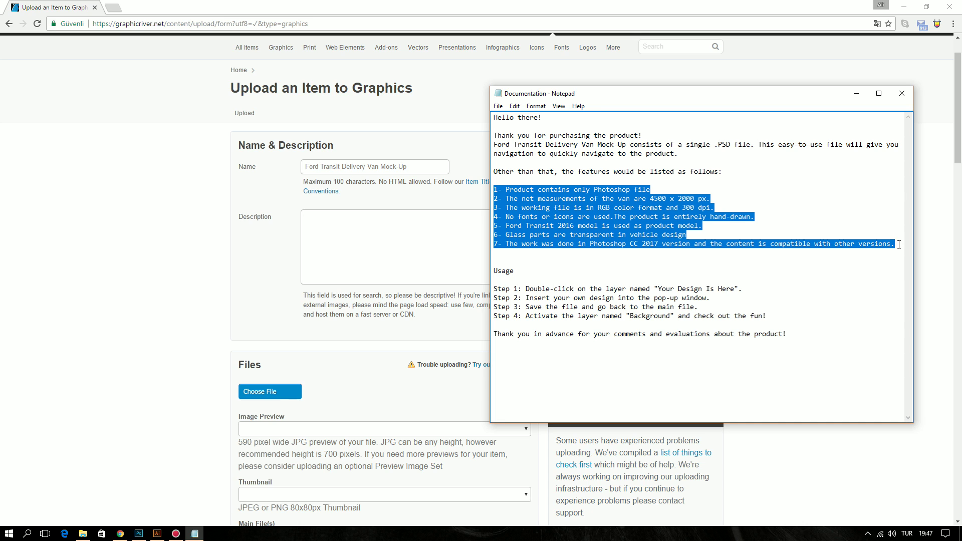
pyautogui.moveTo(651, 190); pyautogui.dragTo(519, 190)
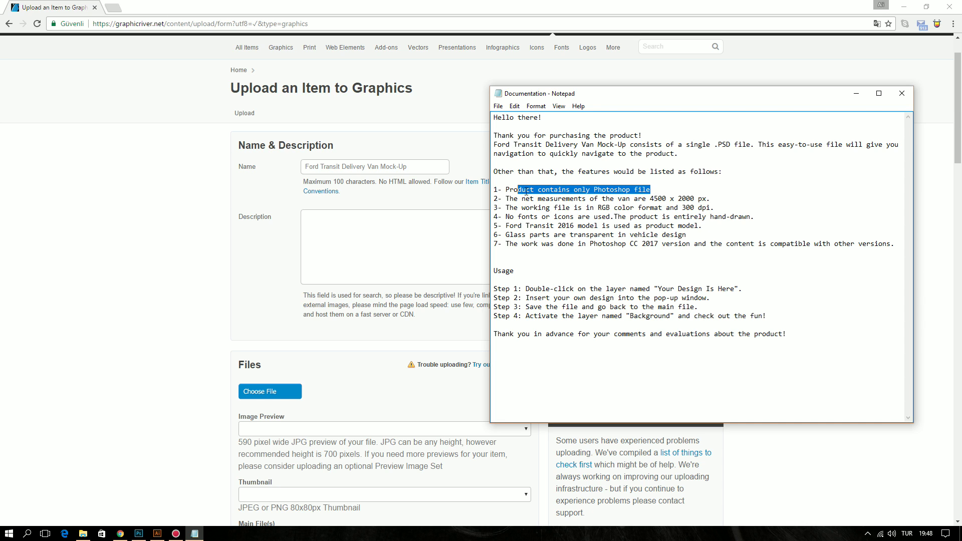
pyautogui.moveTo(646, 199); pyautogui.dragTo(622, 199)
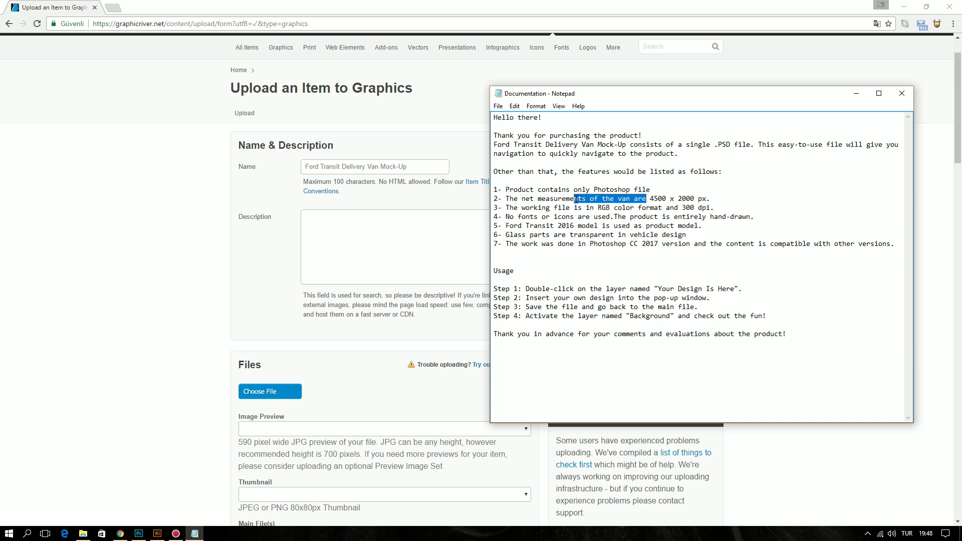
pyautogui.click(652, 199)
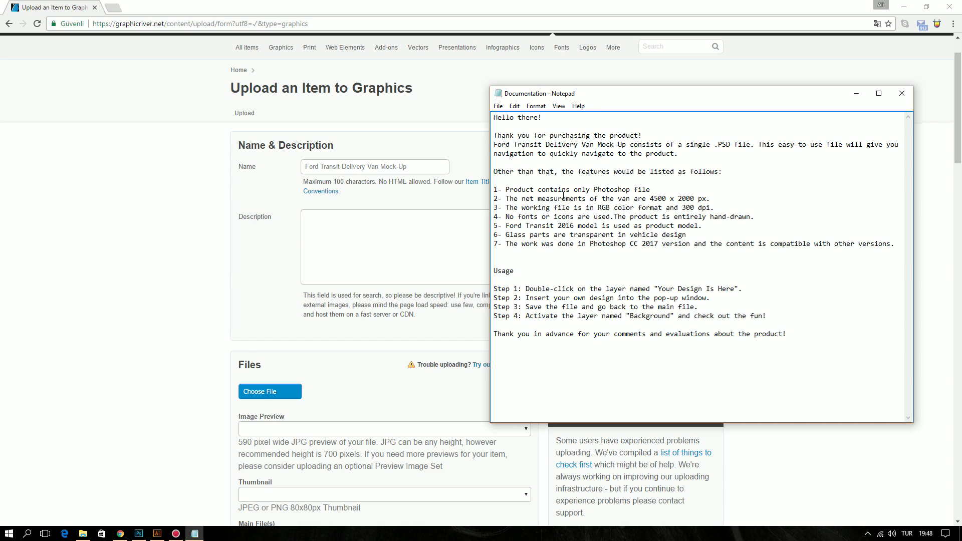
pyautogui.moveTo(511, 207); pyautogui.dragTo(715, 208)
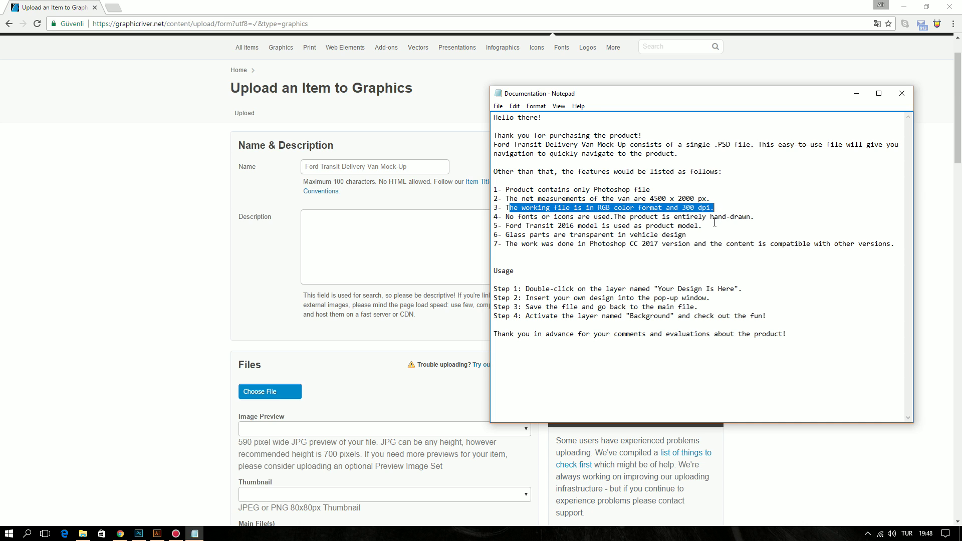
pyautogui.moveTo(503, 216); pyautogui.dragTo(615, 216)
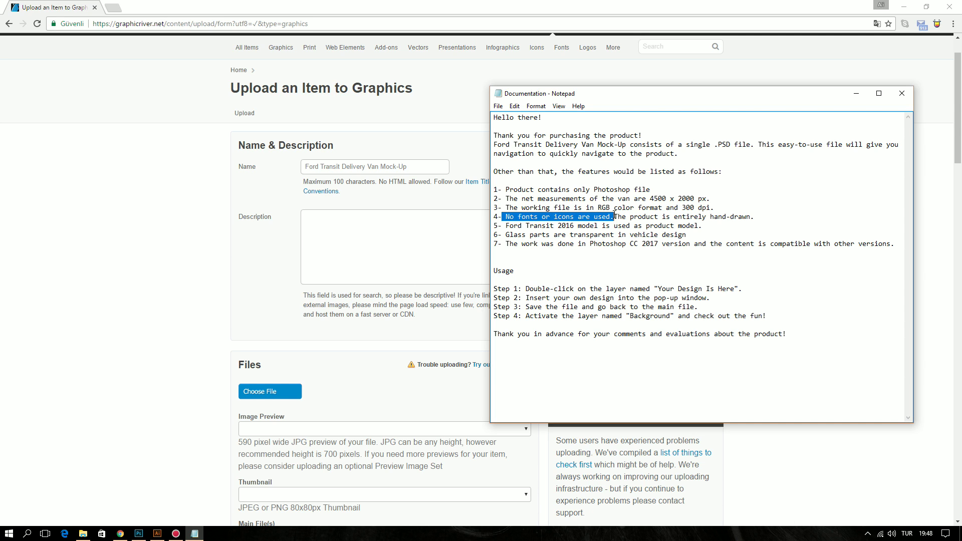
pyautogui.moveTo(615, 217); pyautogui.dragTo(758, 217)
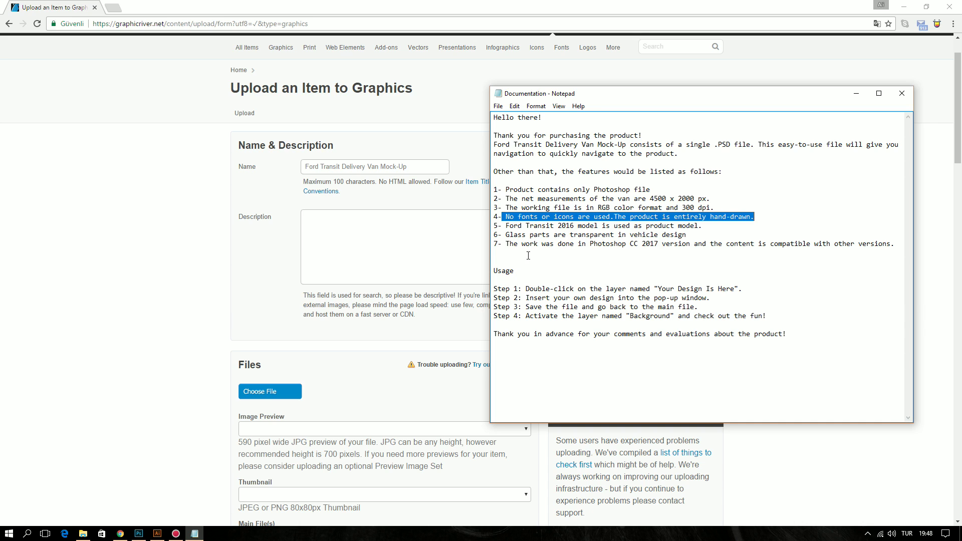
pyautogui.click(574, 246)
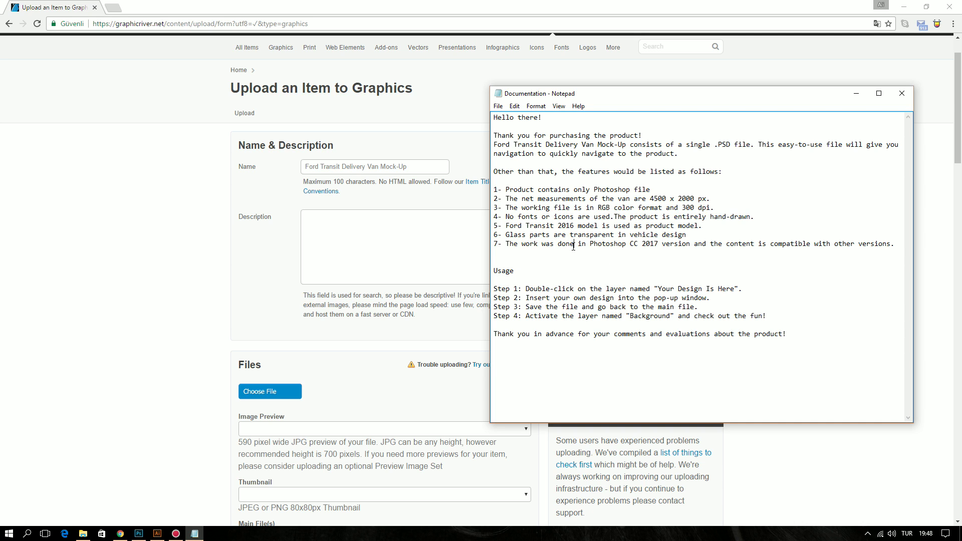
pyautogui.moveTo(559, 226); pyautogui.dragTo(713, 224)
pyautogui.click(713, 224)
pyautogui.moveTo(508, 235); pyautogui.dragTo(647, 236)
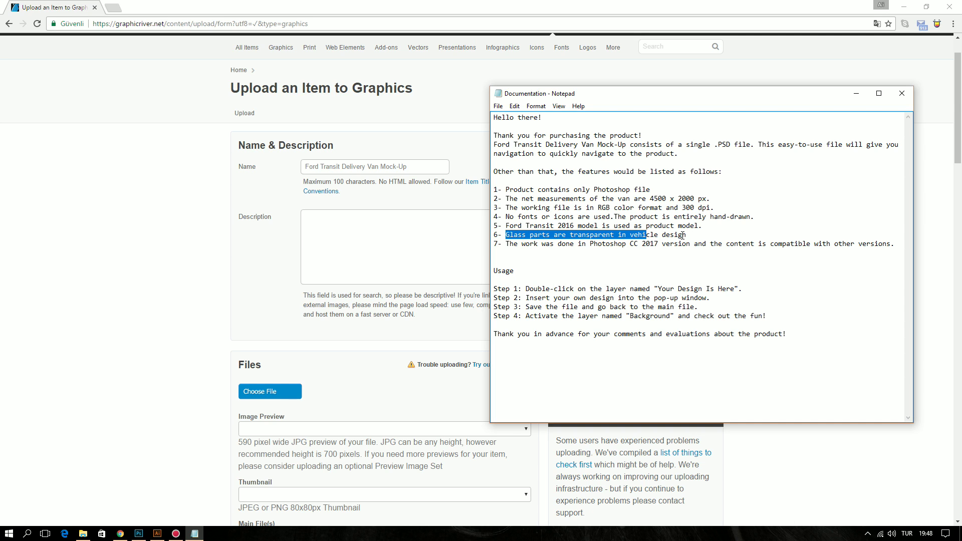
# Review the documentation lines, including the Photoshop CC 2017 version and the usage steps
pyautogui.click(540, 257)
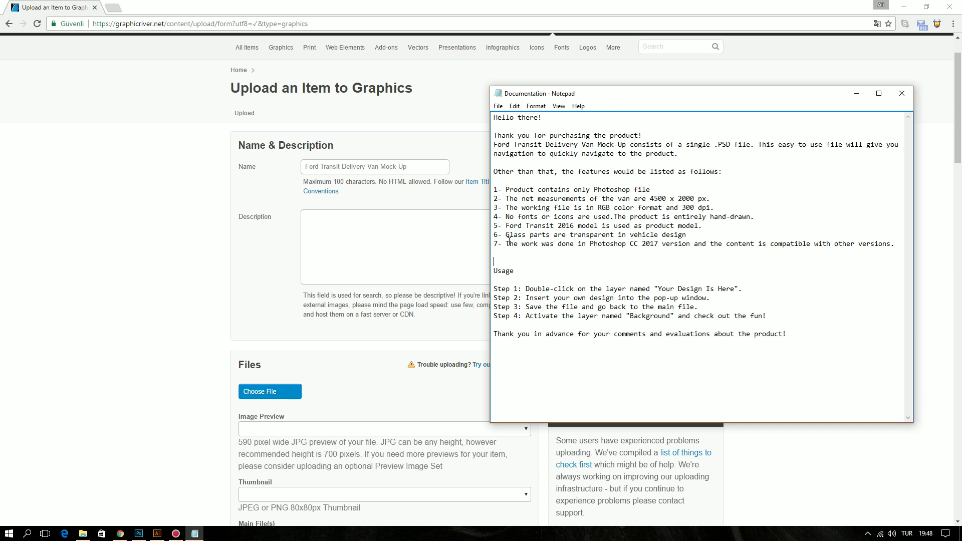
pyautogui.moveTo(507, 245); pyautogui.dragTo(822, 244)
pyautogui.click(304, 256)
pyautogui.click(195, 535)
pyautogui.moveTo(497, 289); pyautogui.dragTo(528, 325)
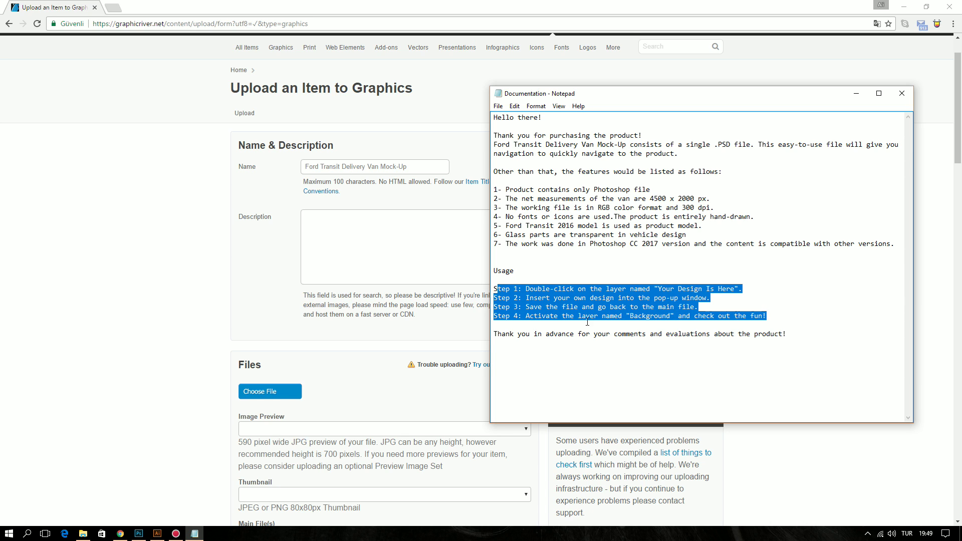
pyautogui.click(602, 316)
pyautogui.moveTo(658, 288); pyautogui.dragTo(740, 289)
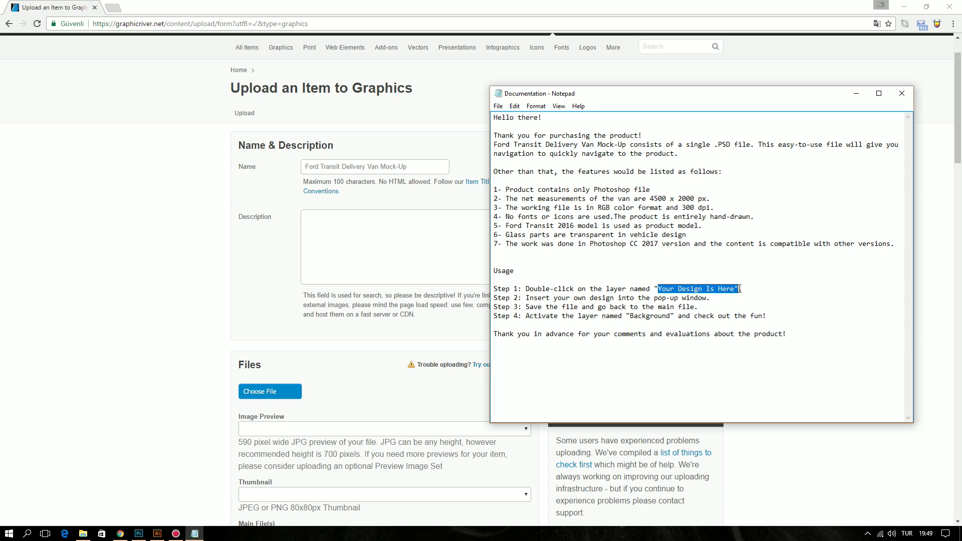
pyautogui.click(718, 300)
pyautogui.moveTo(718, 299); pyautogui.dragTo(552, 294)
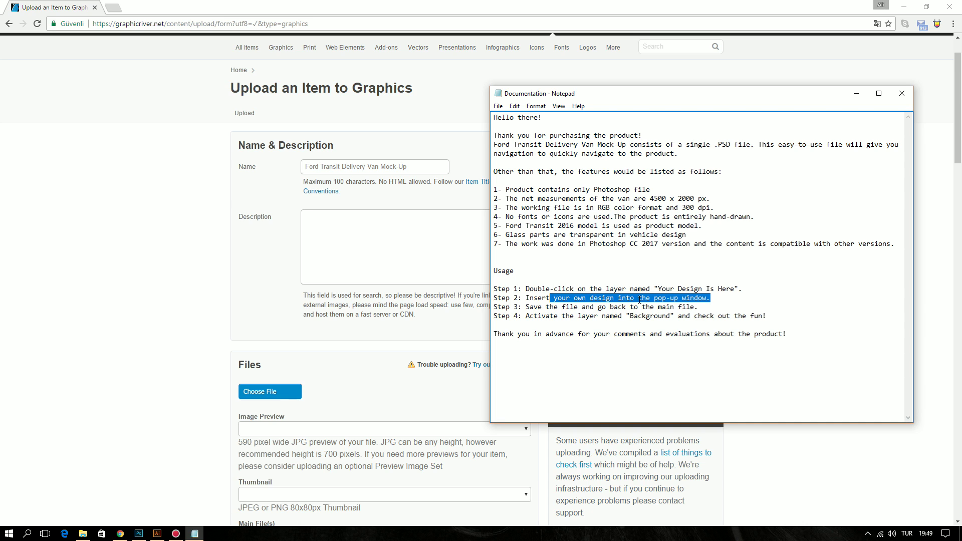
pyautogui.click(671, 290)
# Copy the documentation text from 'Hello there!' through Step 4
pyautogui.moveTo(780, 316); pyautogui.dragTo(482, 99)
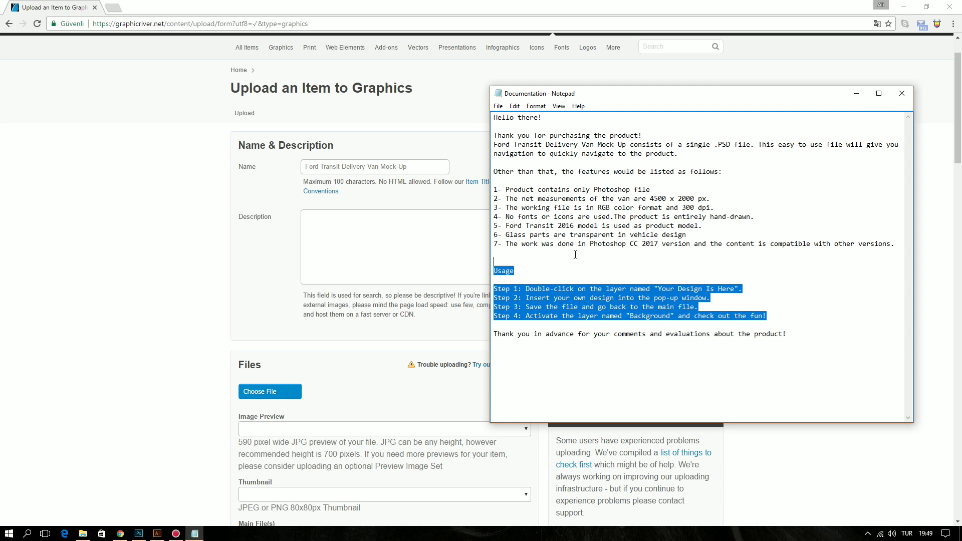
pyautogui.hotkey('ctrl', 'c')
pyautogui.click(384, 258)
# Paste the documentation into Description and delete the 'Thank you for purchasing' line
pyautogui.hotkey('ctrl', 'v')
pyautogui.scroll(3, 351, 271)
pyautogui.scroll(2, 343, 273)
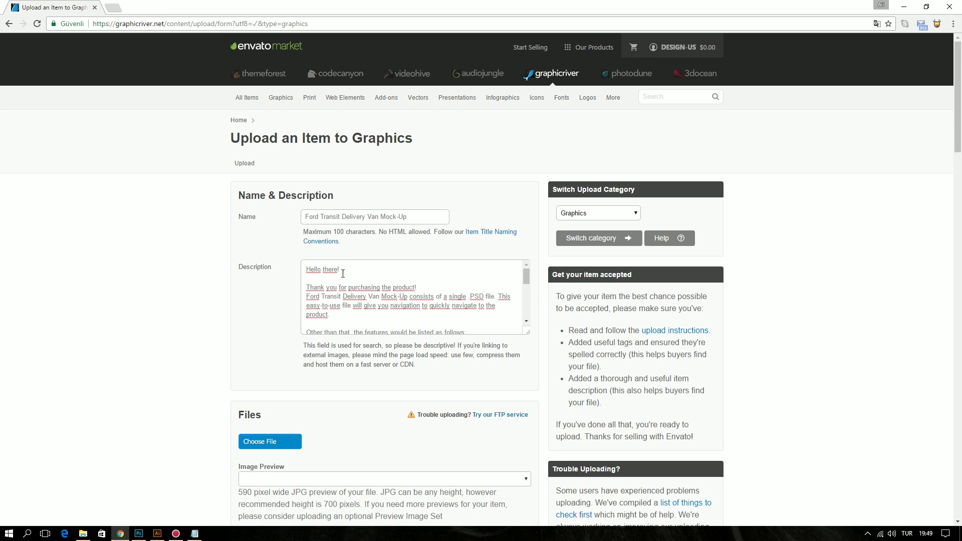
pyautogui.moveTo(431, 286); pyautogui.dragTo(287, 289)
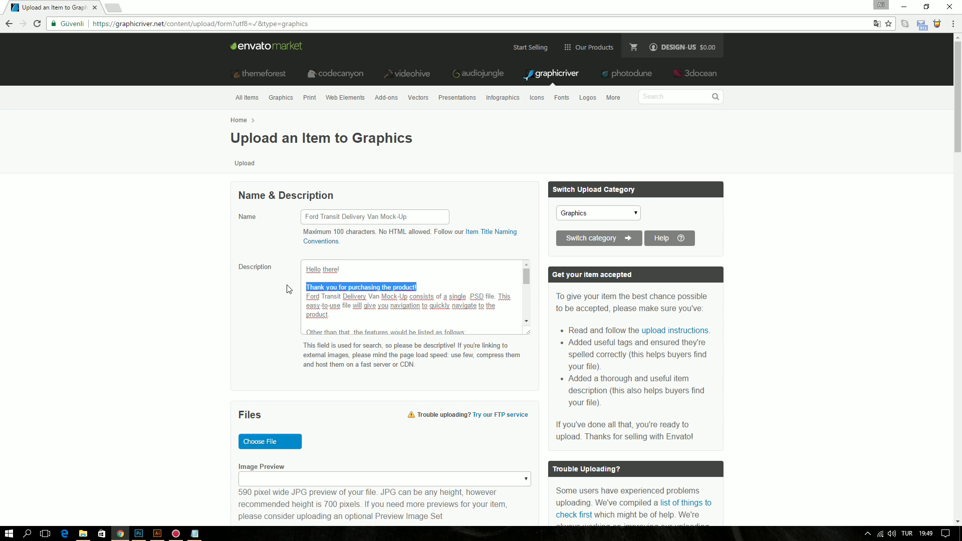
pyautogui.press('BackSpace')
pyautogui.press('BackSpace')
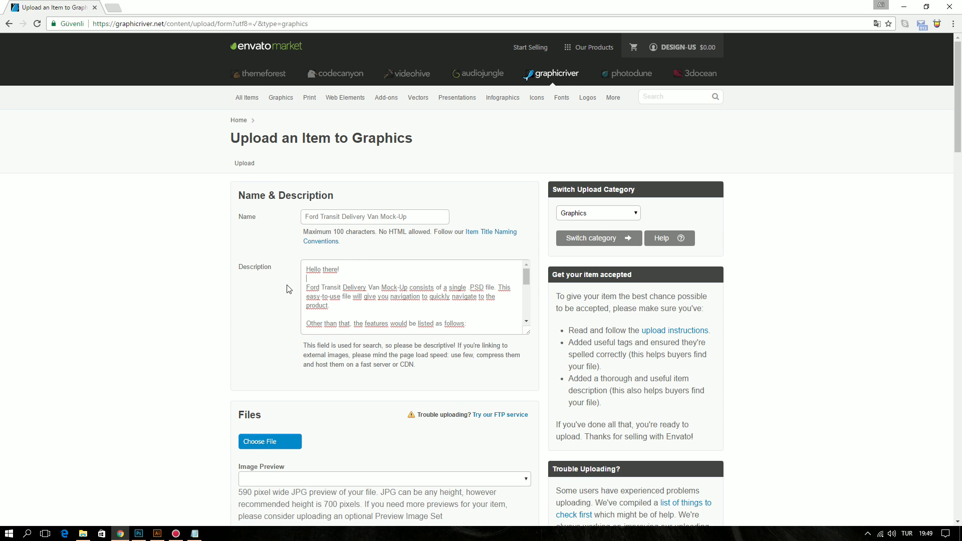
# Enlarge the Description box and scroll down to the Files section
pyautogui.scroll(-1, 525, 329)
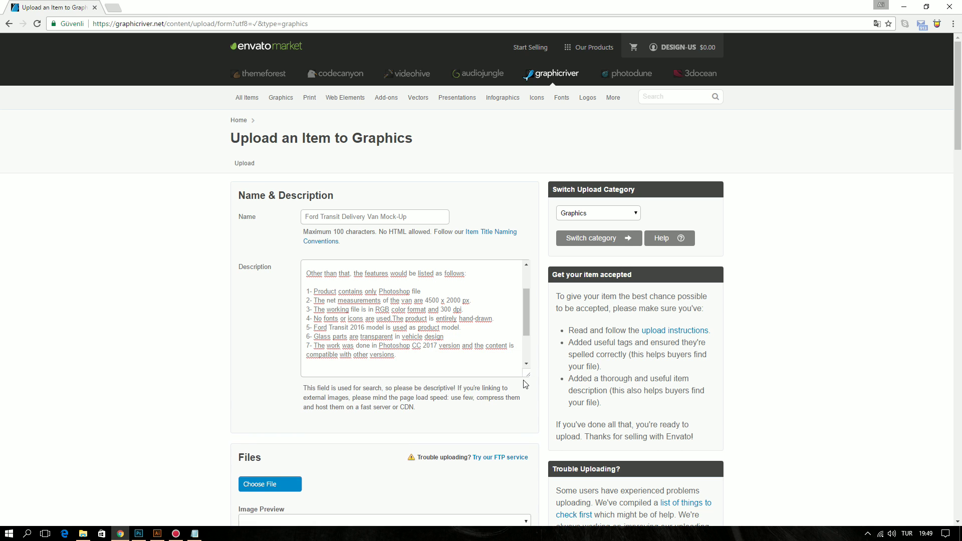
pyautogui.moveTo(528, 333); pyautogui.dragTo(529, 411)
pyautogui.scroll(-1, 401, 381)
pyautogui.scroll(-4, 398, 441)
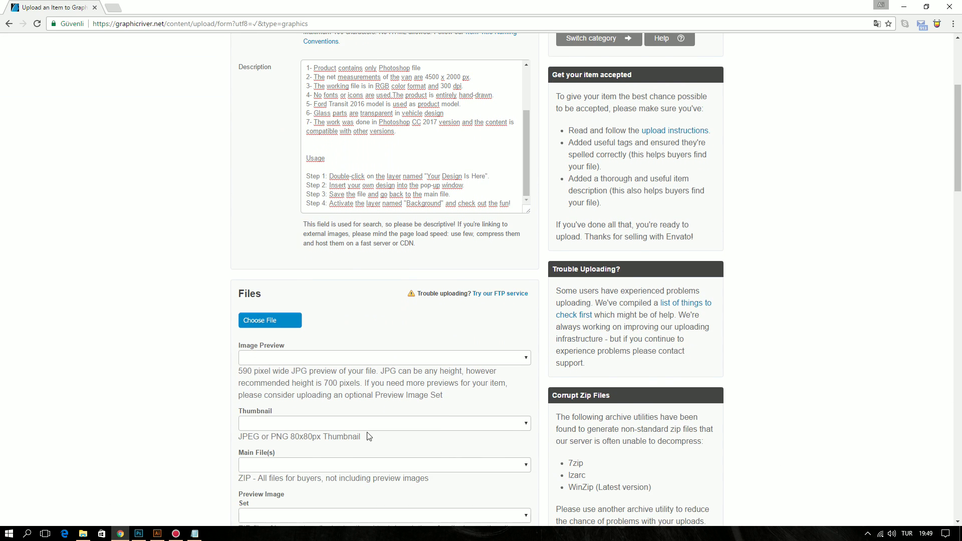
pyautogui.scroll(4, 398, 436)
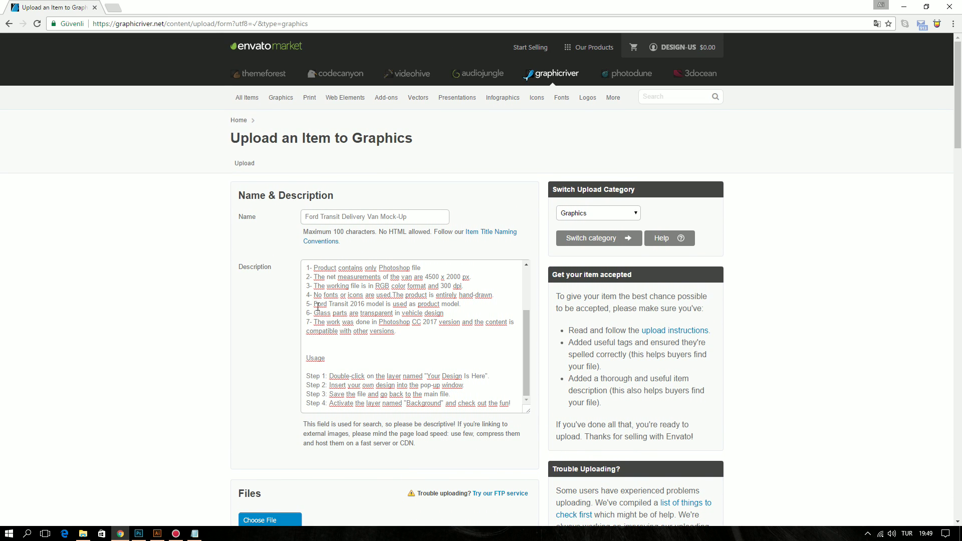
pyautogui.scroll(-2, 487, 283)
pyautogui.scroll(-1, 483, 296)
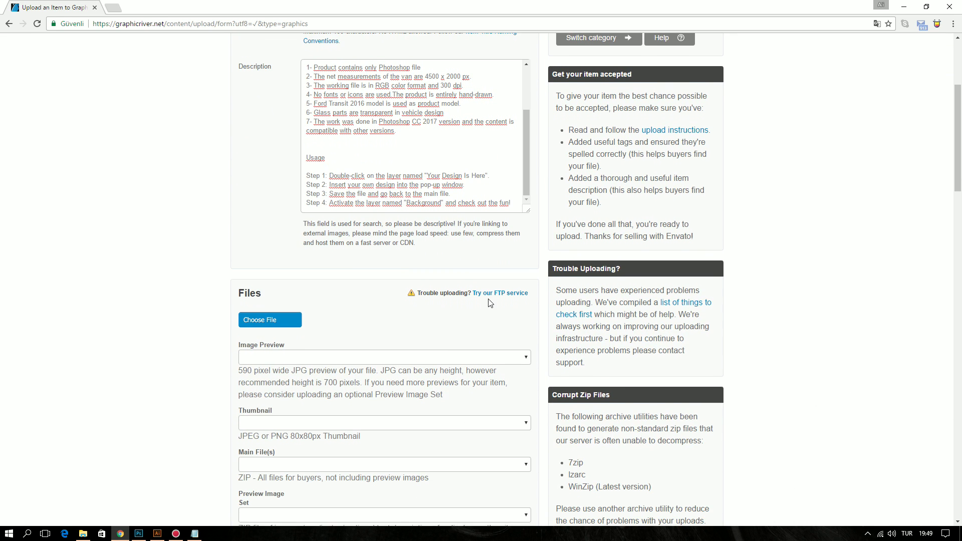
pyautogui.scroll(-5, 477, 314)
pyautogui.scroll(5, 477, 313)
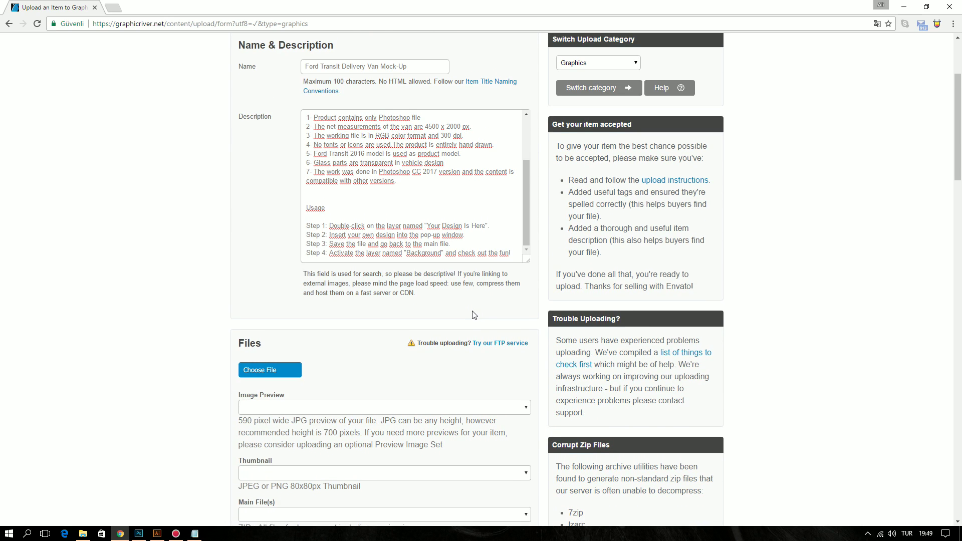
pyautogui.scroll(2, 474, 315)
pyautogui.scroll(-2, 351, 301)
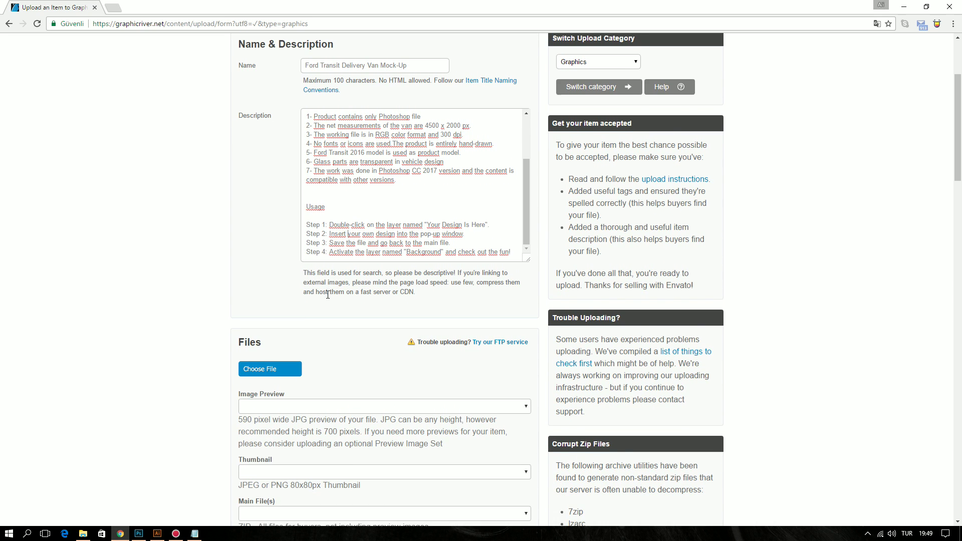
pyautogui.scroll(-1, 328, 298)
pyautogui.scroll(-2, 358, 268)
pyautogui.scroll(-1, 331, 228)
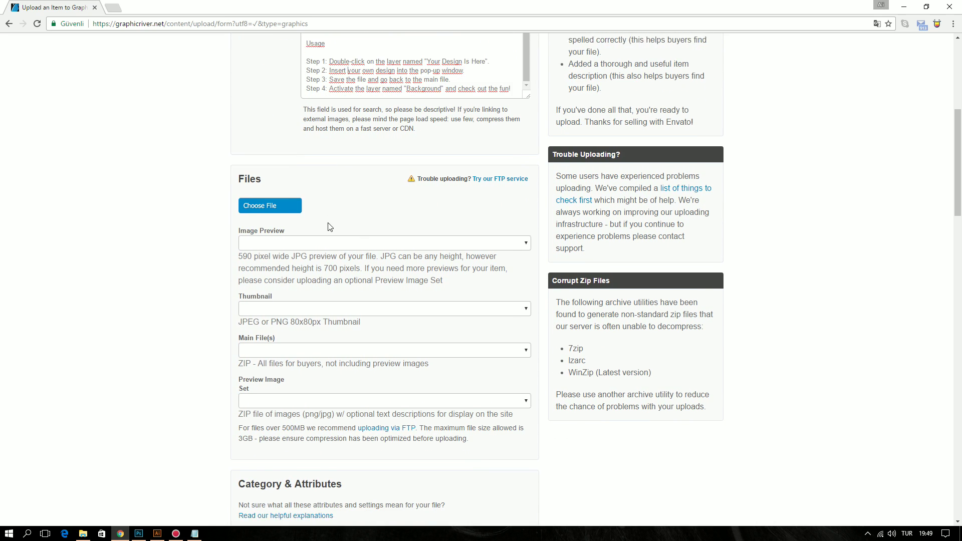
pyautogui.scroll(-1, 329, 227)
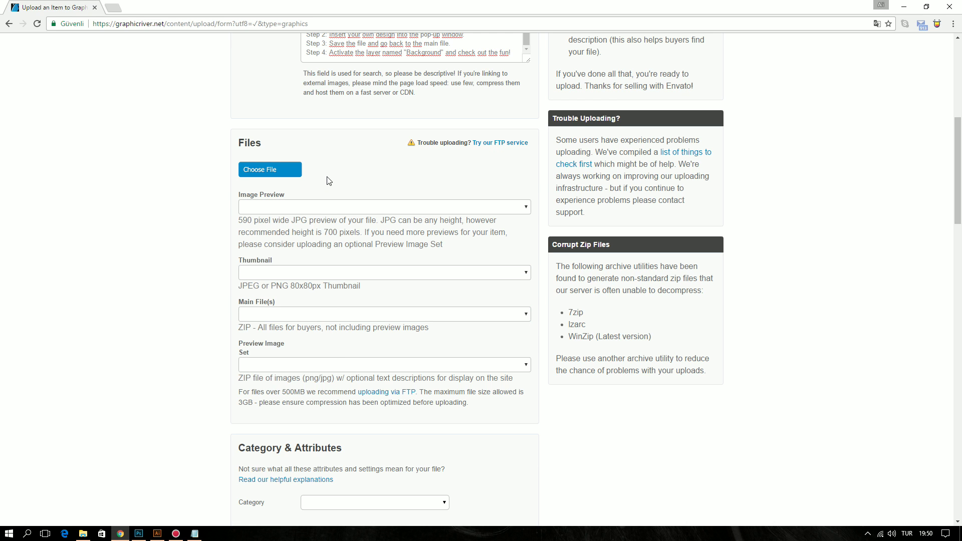
# Attach Ford Transit Delivery Van Mock-Up.zip from the Envato Pack folder as the item file
pyautogui.click(275, 174)
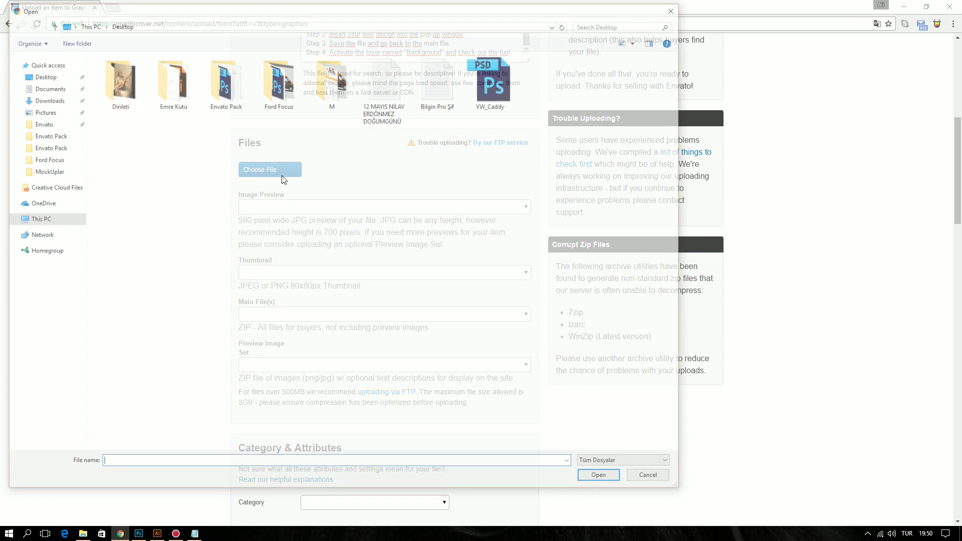
pyautogui.doubleClick(221, 89)
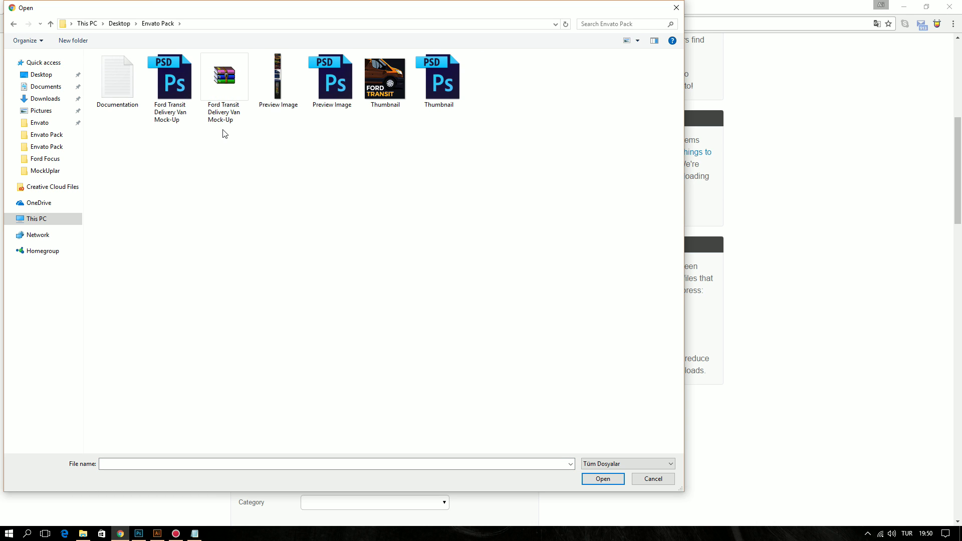
pyautogui.click(224, 104)
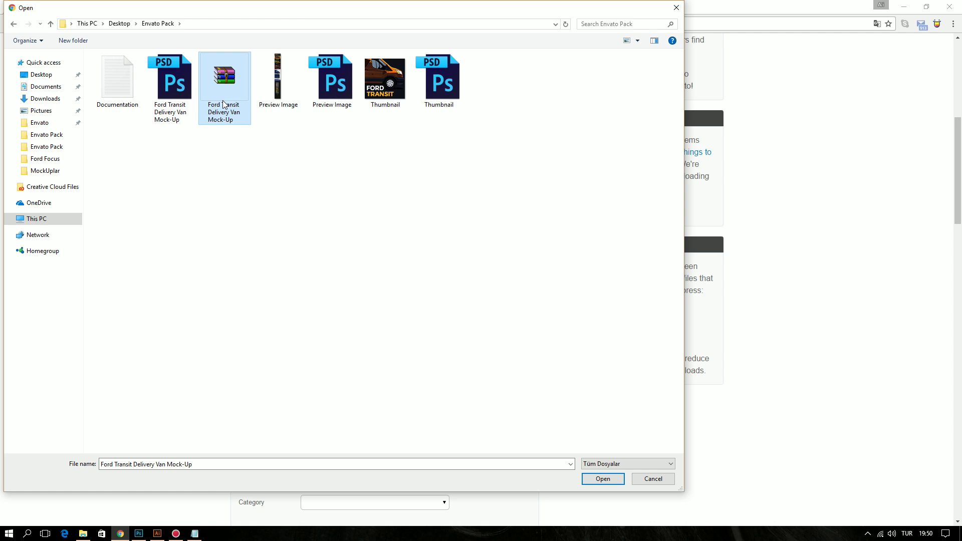
pyautogui.click(609, 477)
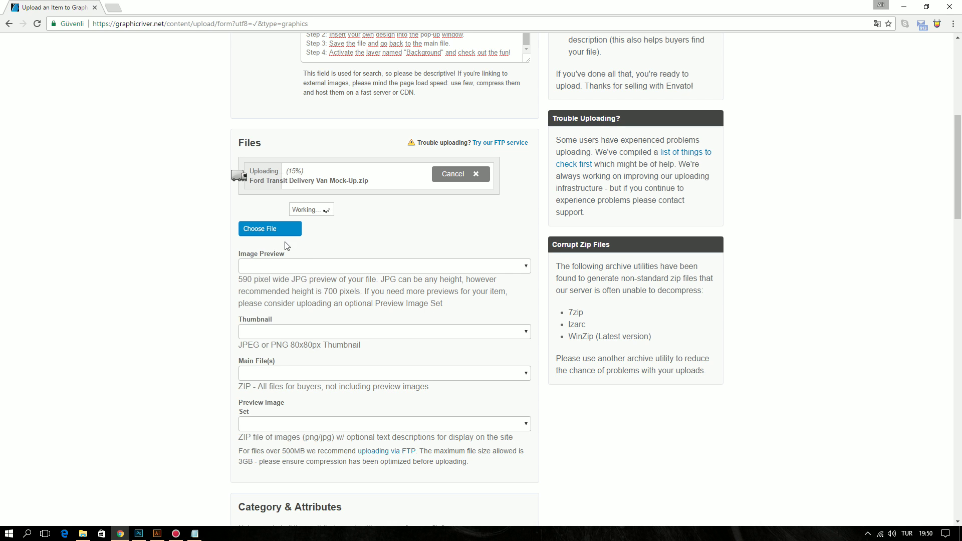
pyautogui.scroll(-2, 280, 337)
pyautogui.scroll(1, 201, 401)
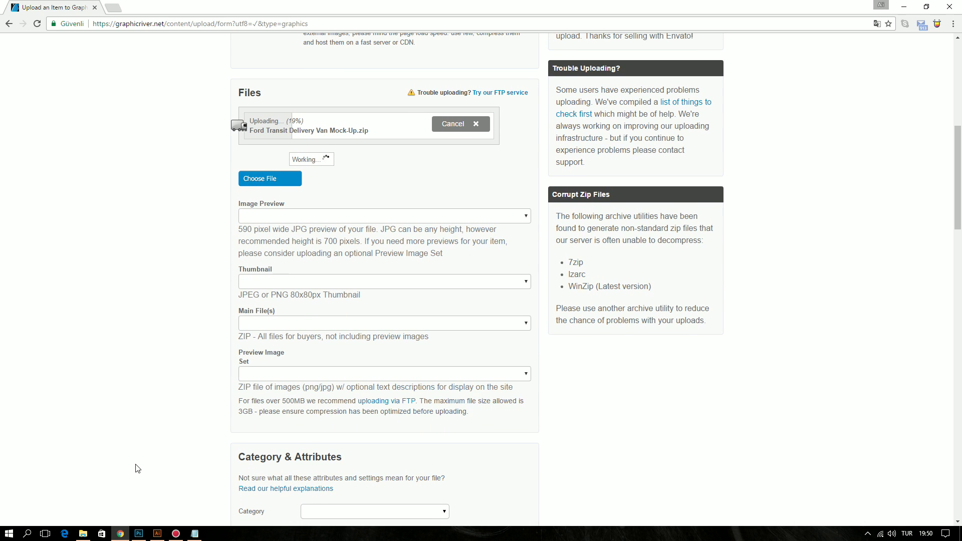
# View Preview Image.psd in Photoshop at 100% with guides hidden, then return to the browser
pyautogui.click(83, 534)
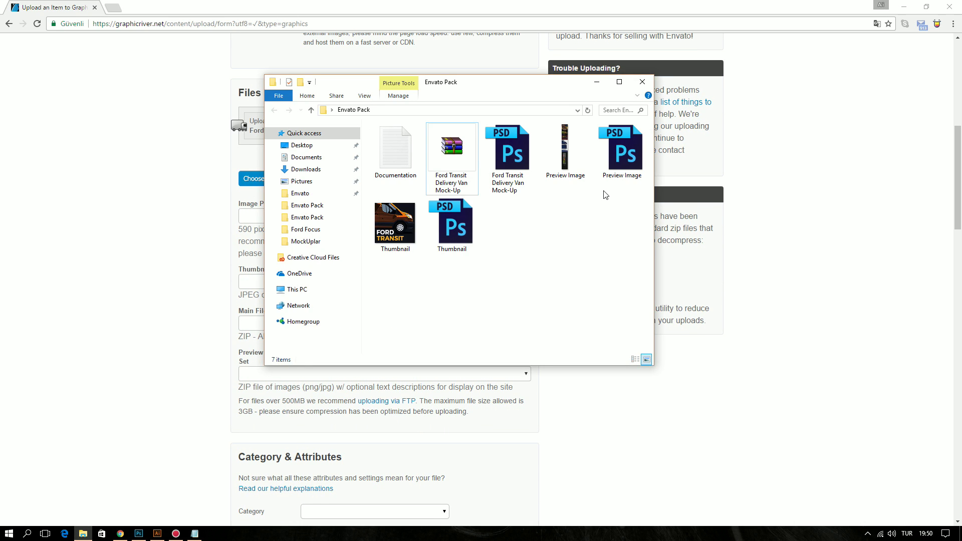
pyautogui.doubleClick(619, 160)
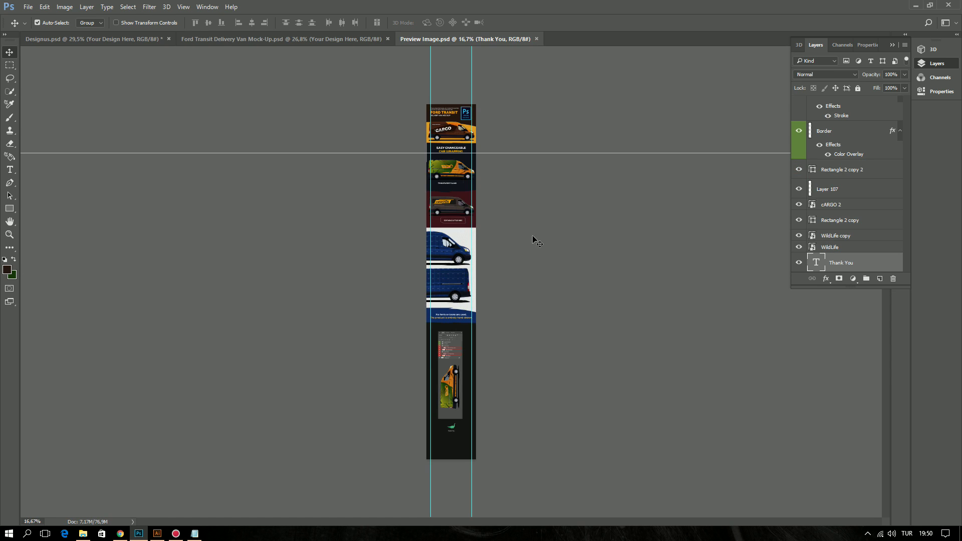
pyautogui.hotkey('ctrl', ';')
pyautogui.hotkey('ctrl', '+')
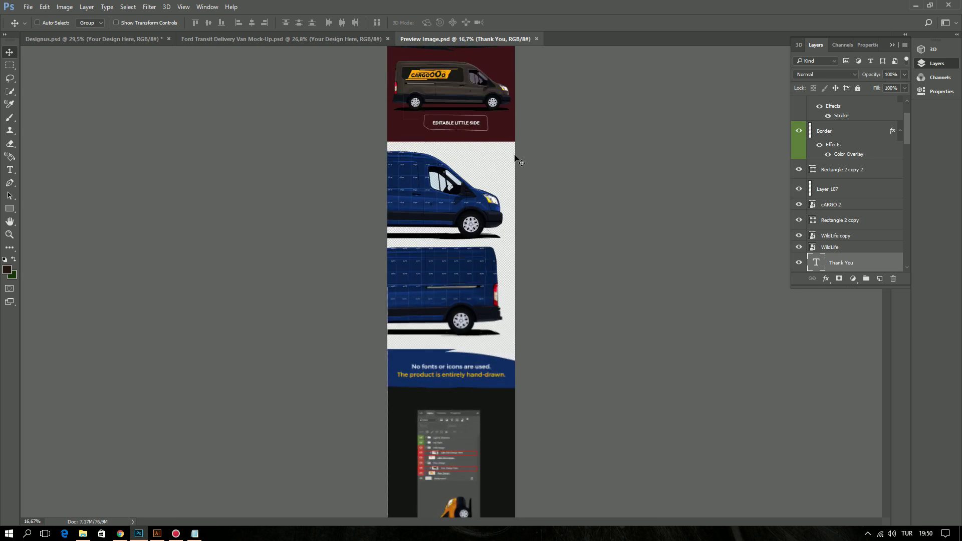
pyautogui.hotkey('ctrl', '1')
pyautogui.scroll(5, 522, 226)
pyautogui.scroll(5, 524, 249)
pyautogui.scroll(5, 508, 258)
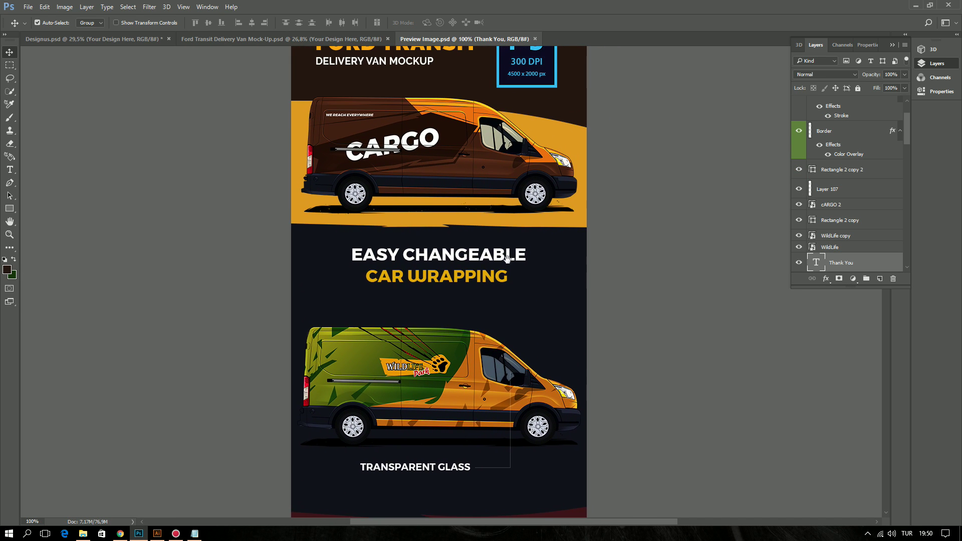
pyautogui.scroll(5, 507, 258)
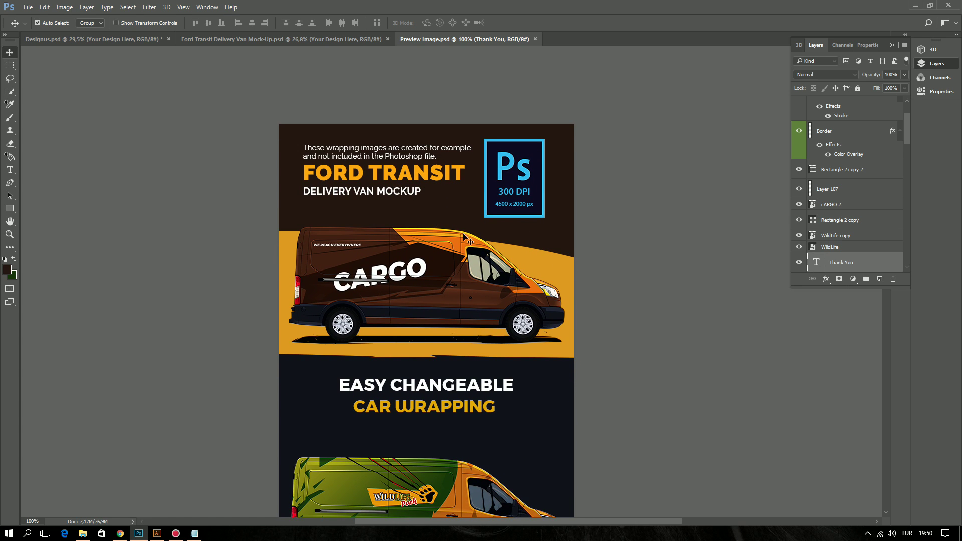
pyautogui.scroll(-1, 484, 223)
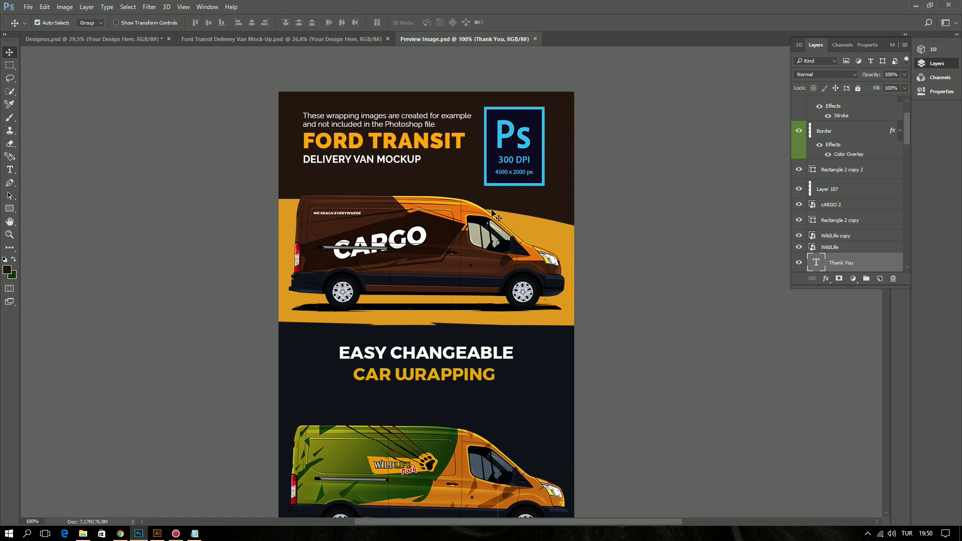
pyautogui.scroll(-1, 496, 215)
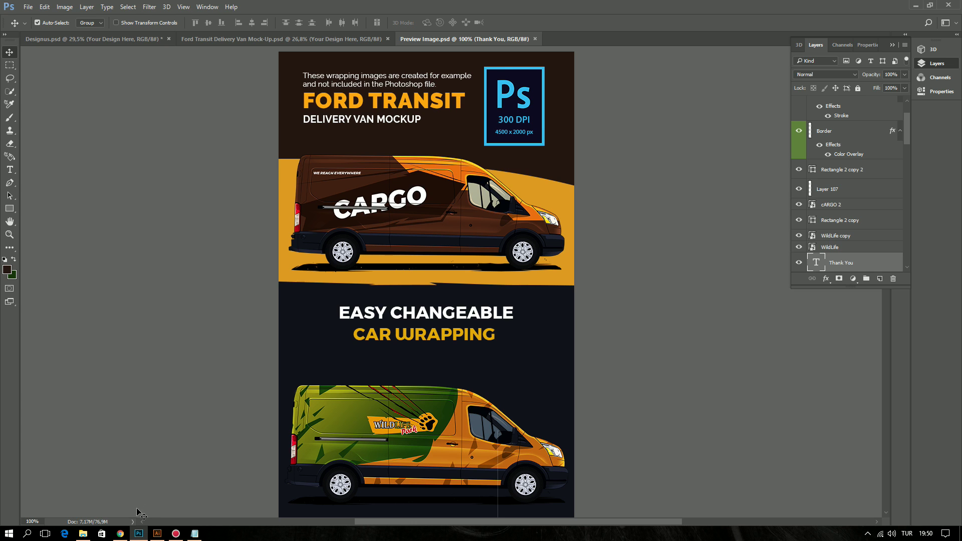
pyautogui.click(120, 533)
# Open the author's portfolio in a new tab and go to the Motorized Courier item page
pyautogui.scroll(1, 332, 170)
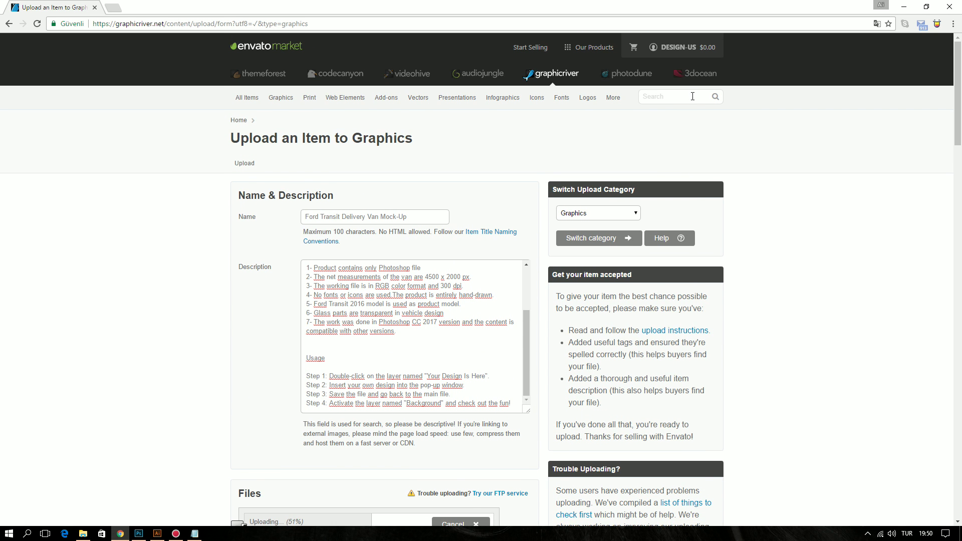
pyautogui.click(682, 47)
pyautogui.middleClick(656, 235)
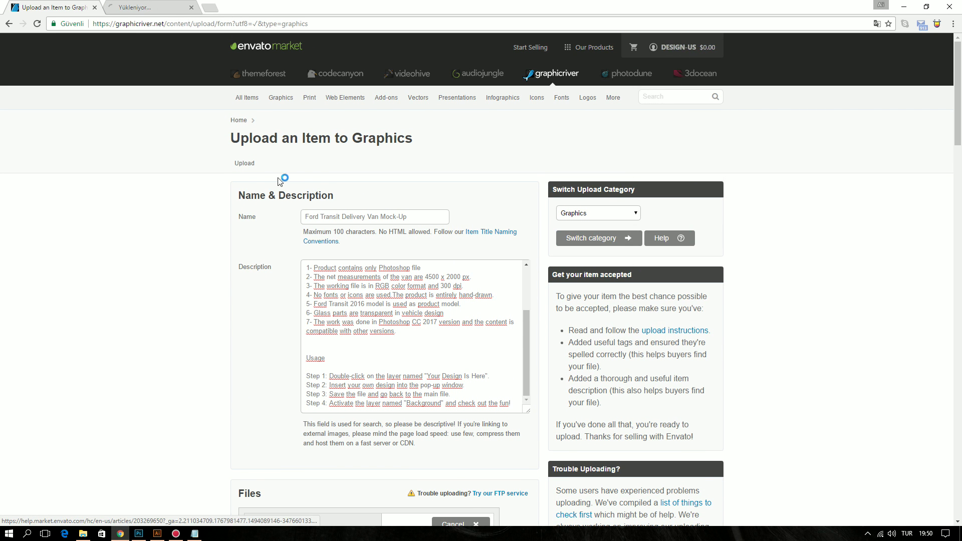
pyautogui.click(147, 6)
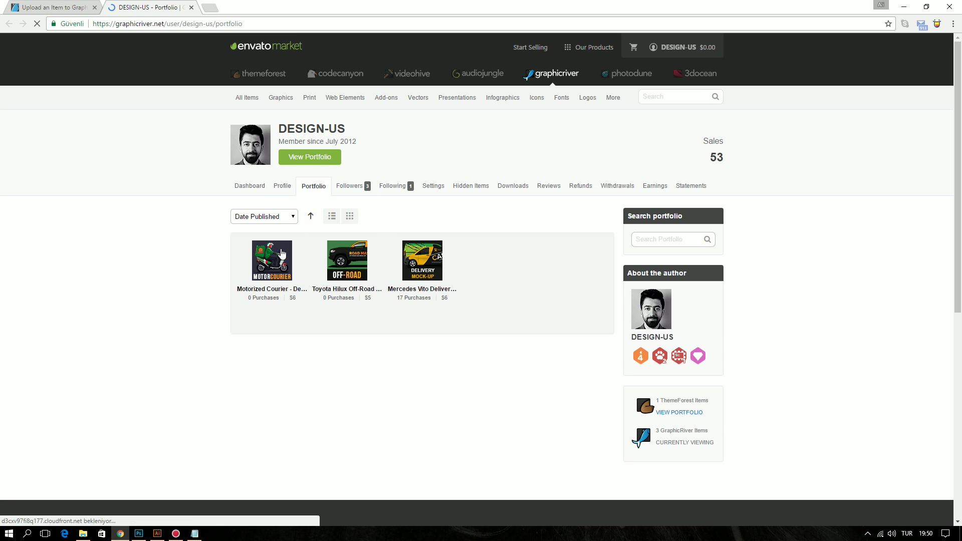
pyautogui.click(258, 253)
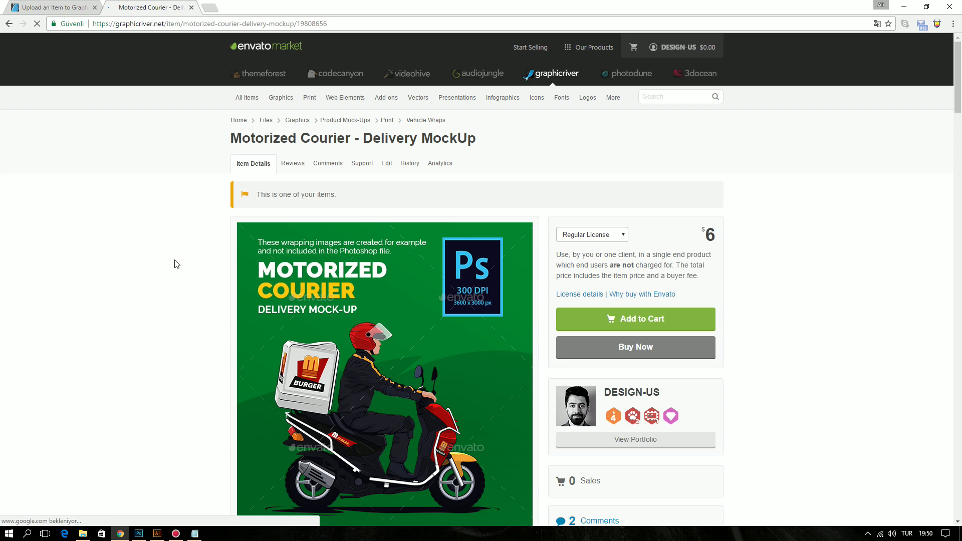
# Browse the Motorized Courier page, ending on its main preview, $6 price box and author panel
pyautogui.scroll(-9, 358, 262)
pyautogui.scroll(-7, 360, 253)
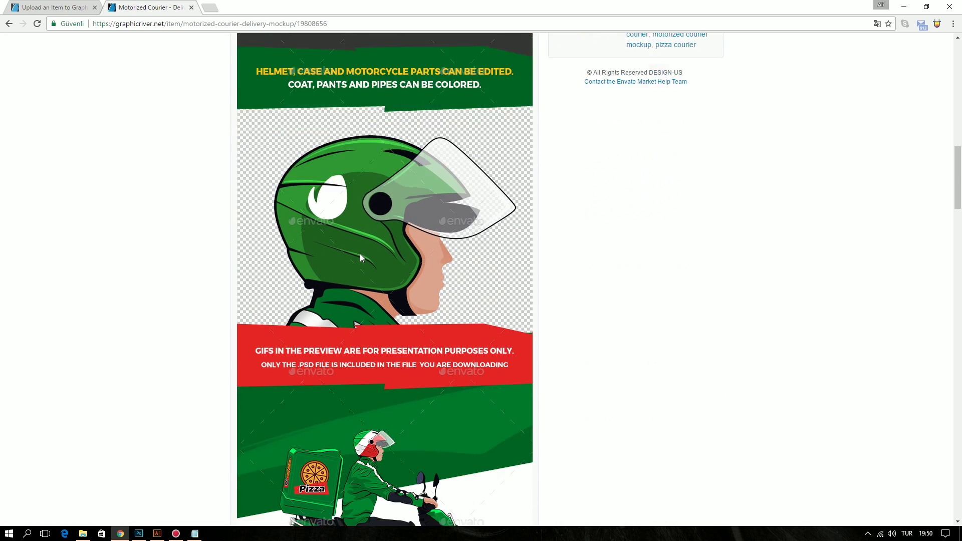
pyautogui.scroll(-7, 360, 254)
pyautogui.scroll(-7, 360, 254)
pyautogui.scroll(-7, 360, 253)
pyautogui.scroll(-6, 360, 254)
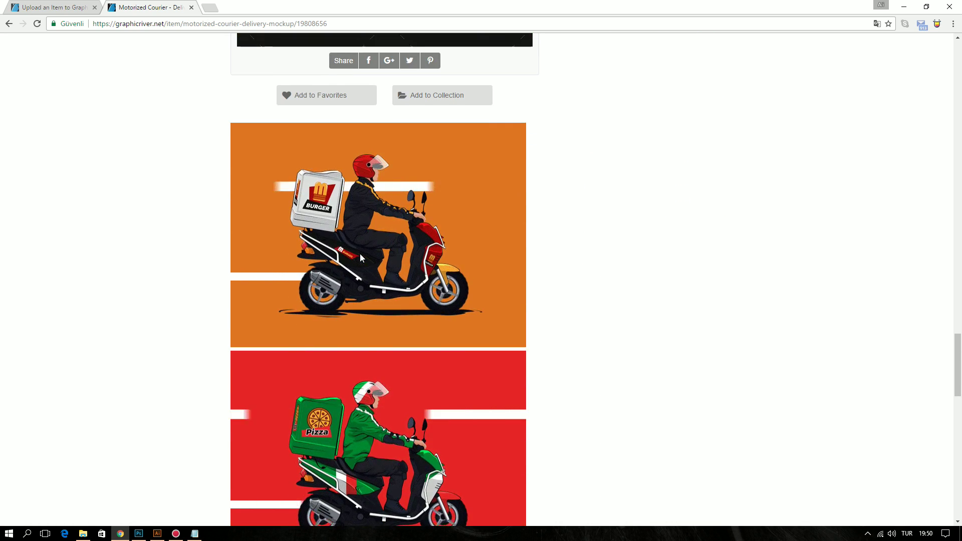
pyautogui.scroll(-4, 360, 254)
pyautogui.scroll(-4, 359, 255)
pyautogui.scroll(-5, 360, 255)
pyautogui.scroll(8, 360, 254)
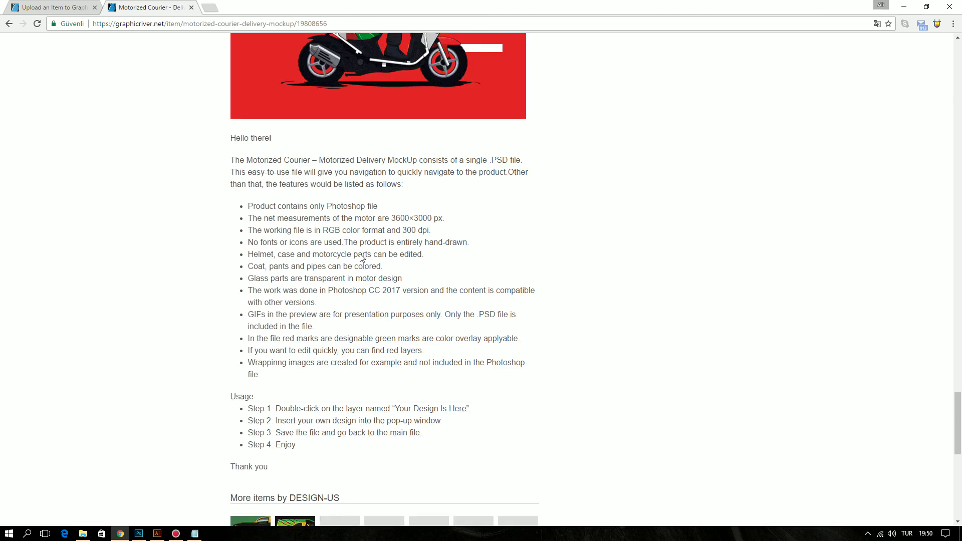
pyautogui.scroll(4, 360, 253)
pyautogui.scroll(3, 360, 253)
pyautogui.scroll(2, 360, 253)
pyautogui.scroll(3, 360, 254)
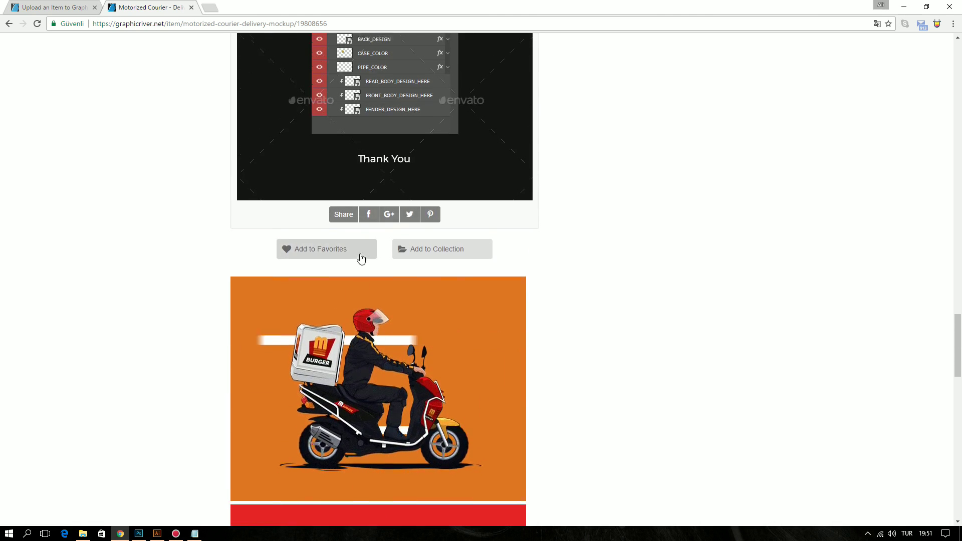
pyautogui.scroll(5, 360, 254)
pyautogui.scroll(-6, 360, 253)
pyautogui.scroll(-5, 360, 254)
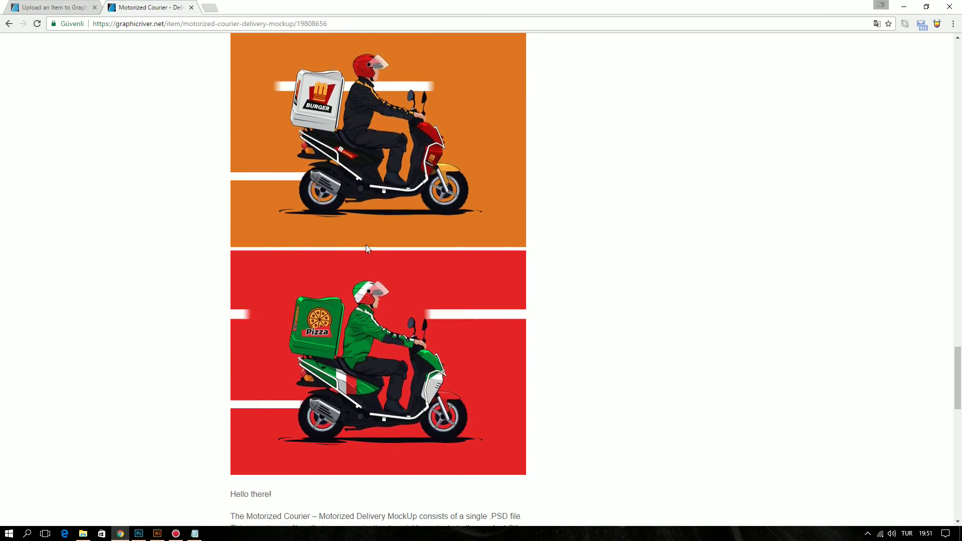
pyautogui.scroll(1, 448, 199)
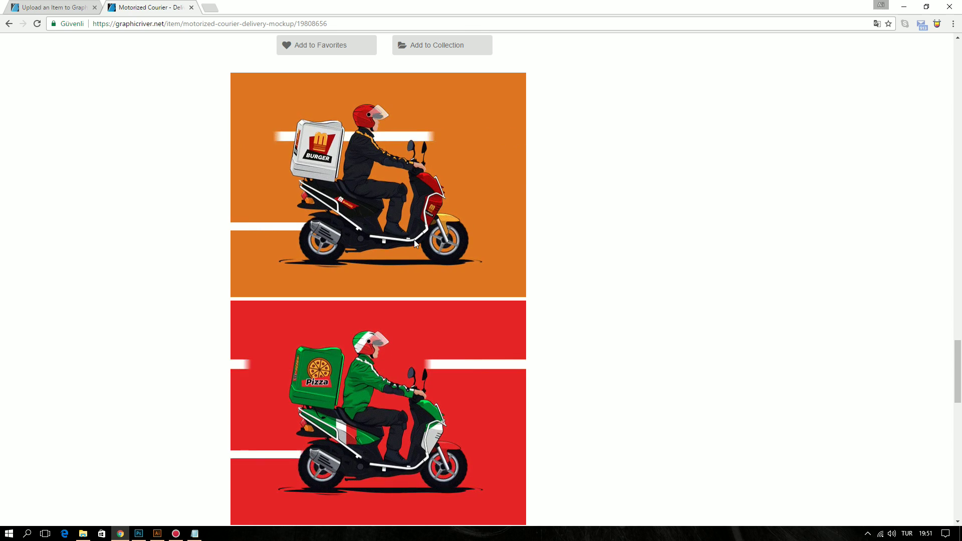
pyautogui.scroll(4, 400, 234)
pyautogui.scroll(4, 402, 229)
pyautogui.scroll(5, 402, 234)
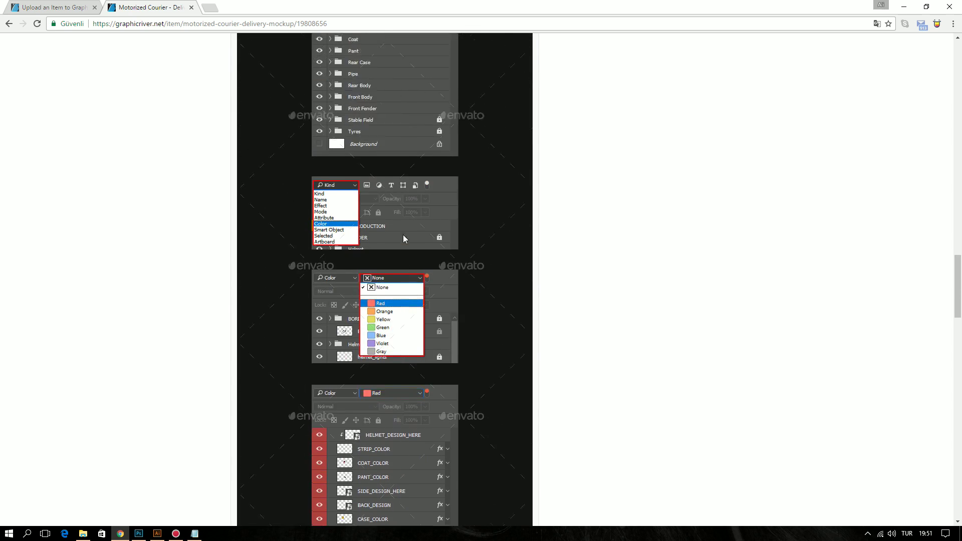
pyautogui.scroll(-3, 403, 235)
pyautogui.scroll(-13, 403, 235)
pyautogui.scroll(-3, 404, 234)
pyautogui.scroll(-6, 404, 234)
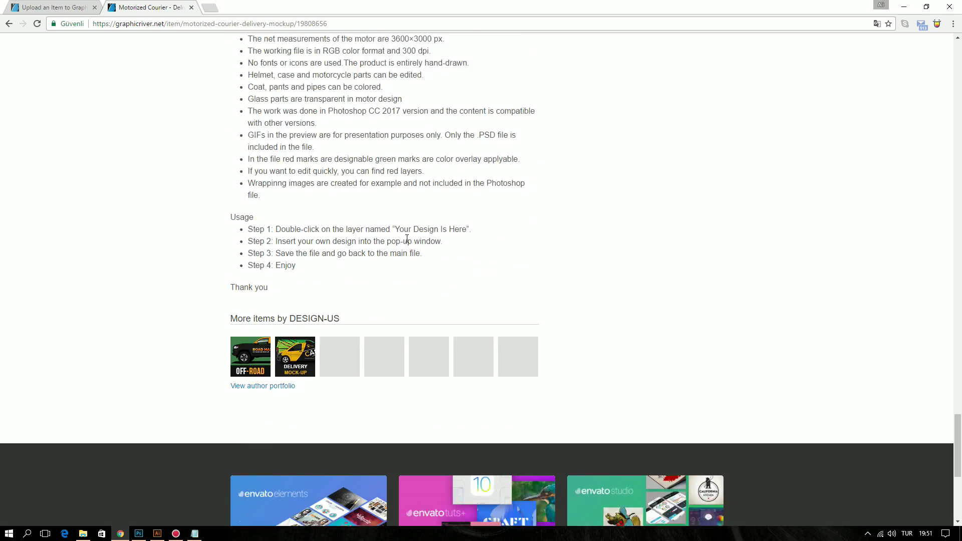
pyautogui.scroll(5, 408, 251)
pyautogui.scroll(10, 414, 275)
pyautogui.scroll(7, 426, 266)
pyautogui.scroll(6, 437, 263)
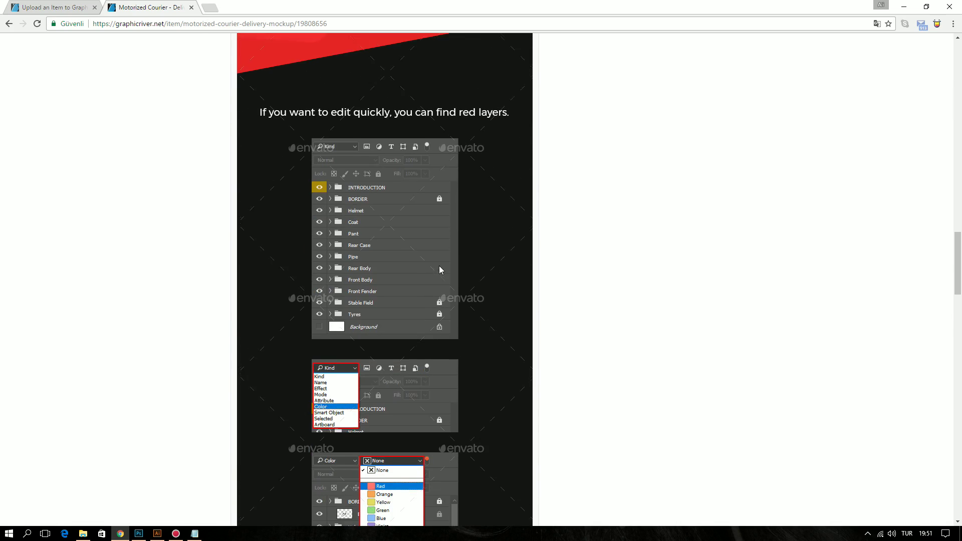
pyautogui.scroll(10, 441, 268)
pyautogui.scroll(6, 451, 294)
pyautogui.scroll(5, 452, 284)
pyautogui.scroll(6, 452, 283)
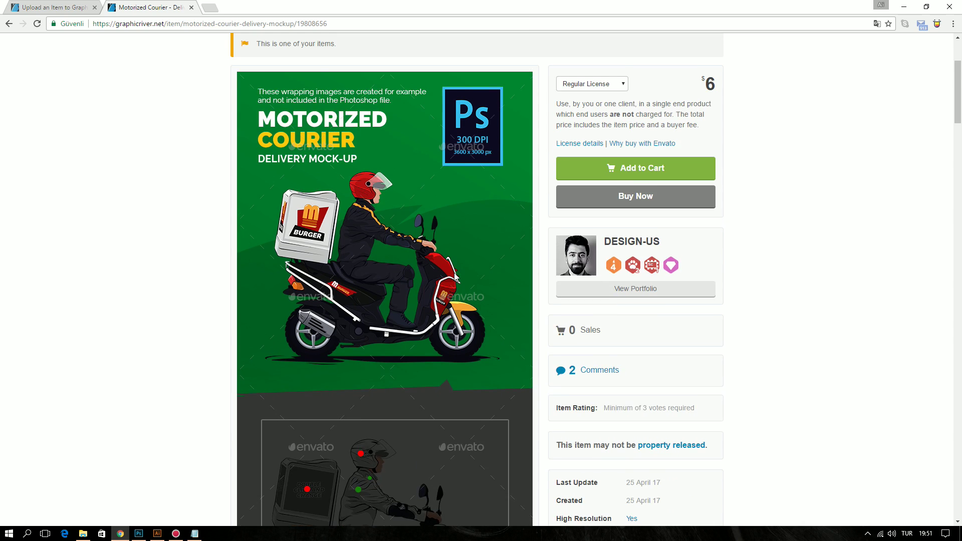
pyautogui.scroll(-9, 455, 275)
pyautogui.scroll(-8, 456, 276)
pyautogui.scroll(-10, 456, 275)
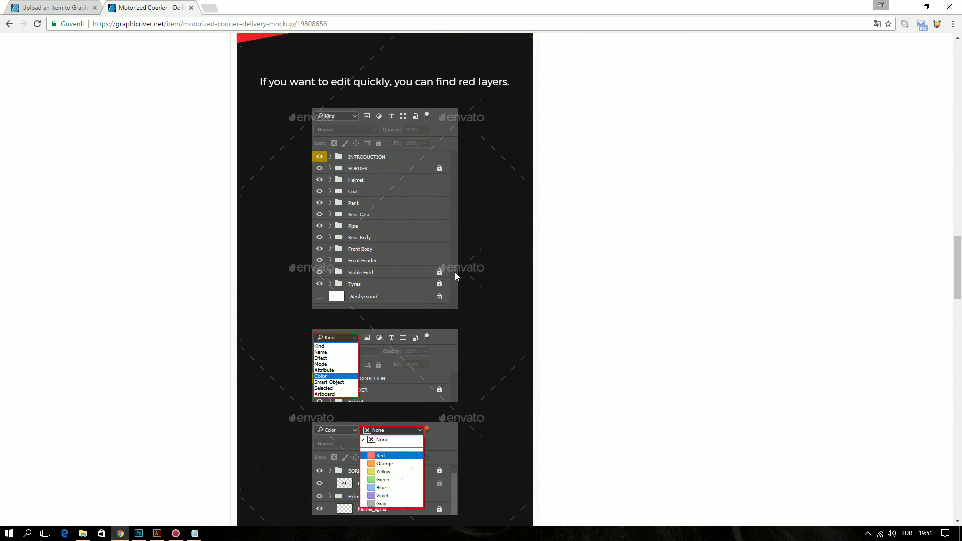
pyautogui.scroll(-6, 456, 276)
pyautogui.scroll(-5, 456, 276)
pyautogui.scroll(-6, 456, 275)
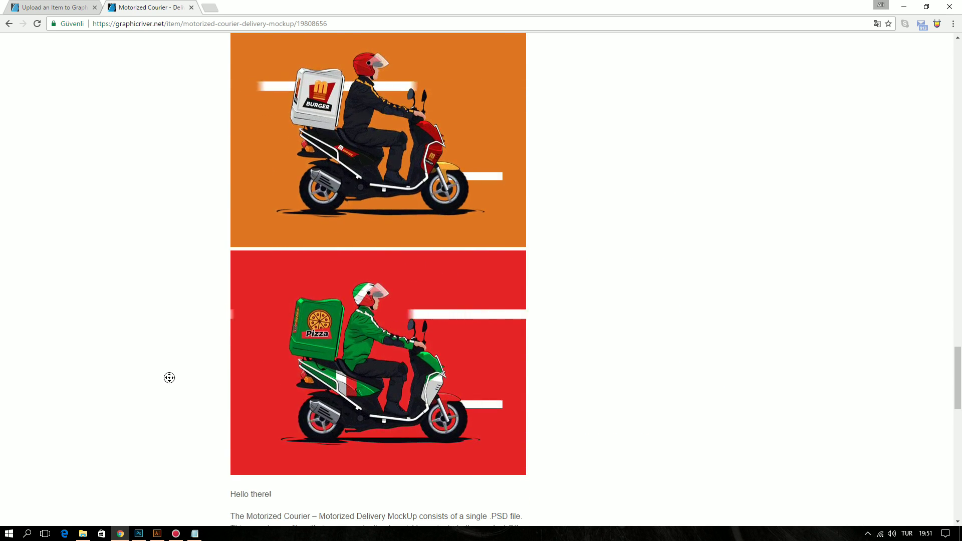
pyautogui.scroll(6, 183, 247)
pyautogui.scroll(18, 189, 321)
pyautogui.scroll(3, 294, 337)
pyautogui.scroll(10, 281, 330)
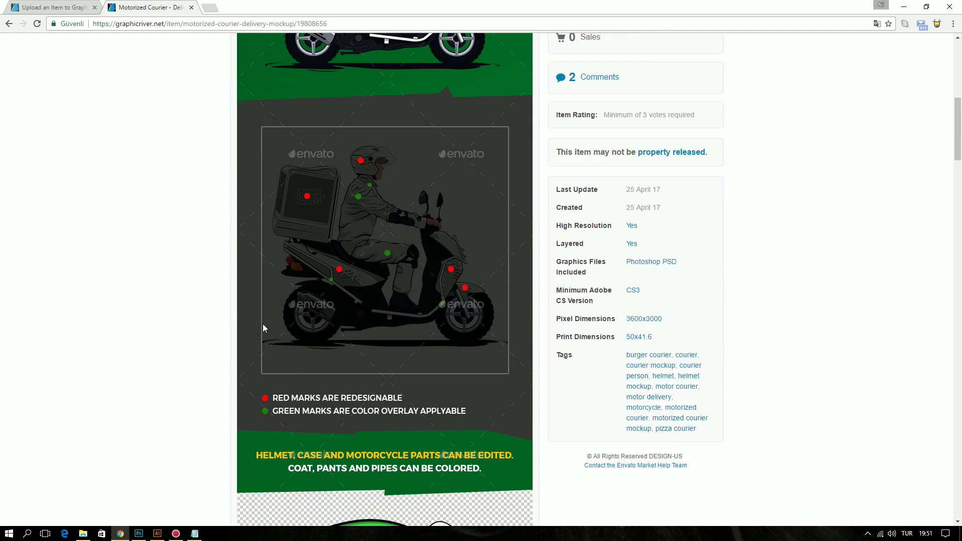
pyautogui.scroll(5, 386, 338)
pyautogui.scroll(5, 386, 338)
pyautogui.scroll(-3, 382, 307)
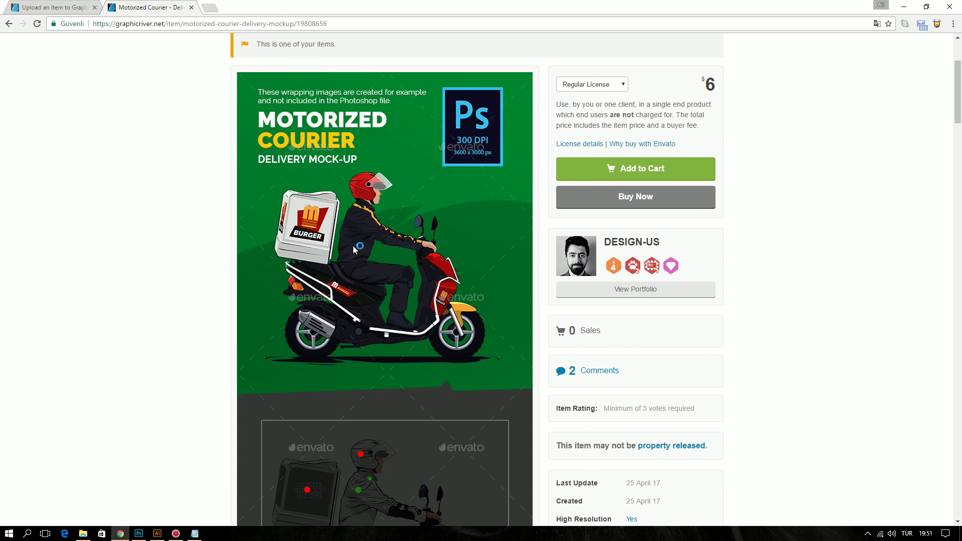
# Return to Preview Image.psd in Photoshop and select the Cargo wrap layer with auto layer picking
pyautogui.click(139, 534)
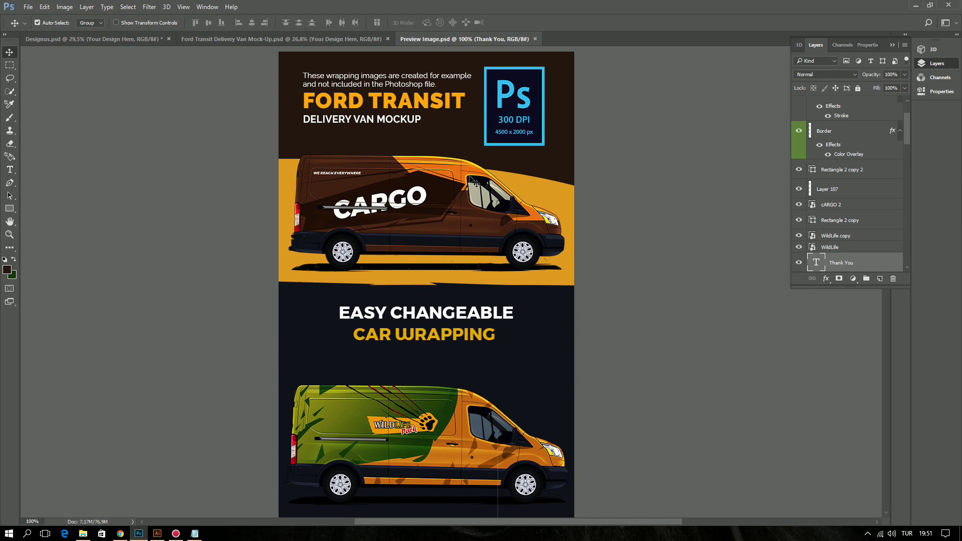
pyautogui.moveTo(476, 181)
pyautogui.mouseDown()
pyautogui.moveTo(430, 274)
pyautogui.moveTo(417, 161)
pyautogui.mouseUp()
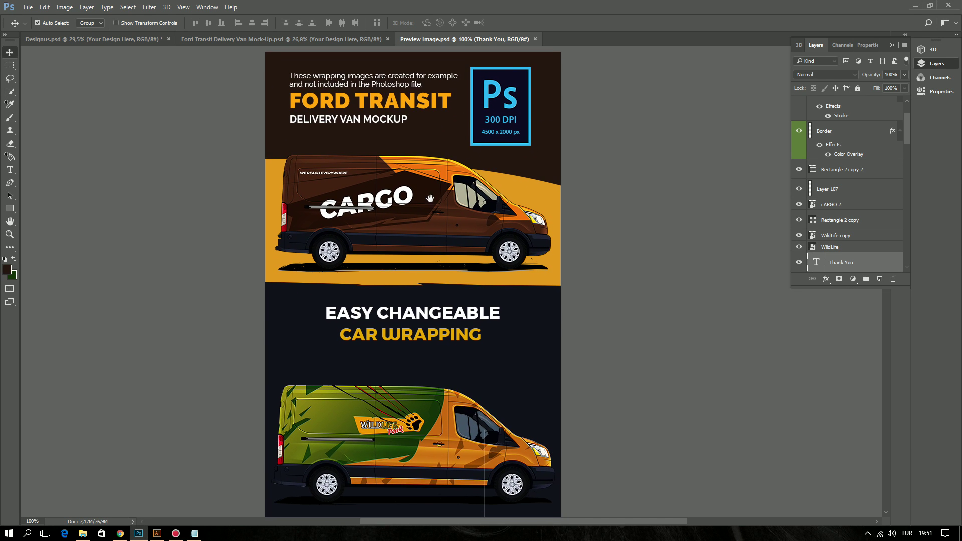
pyautogui.click(450, 224)
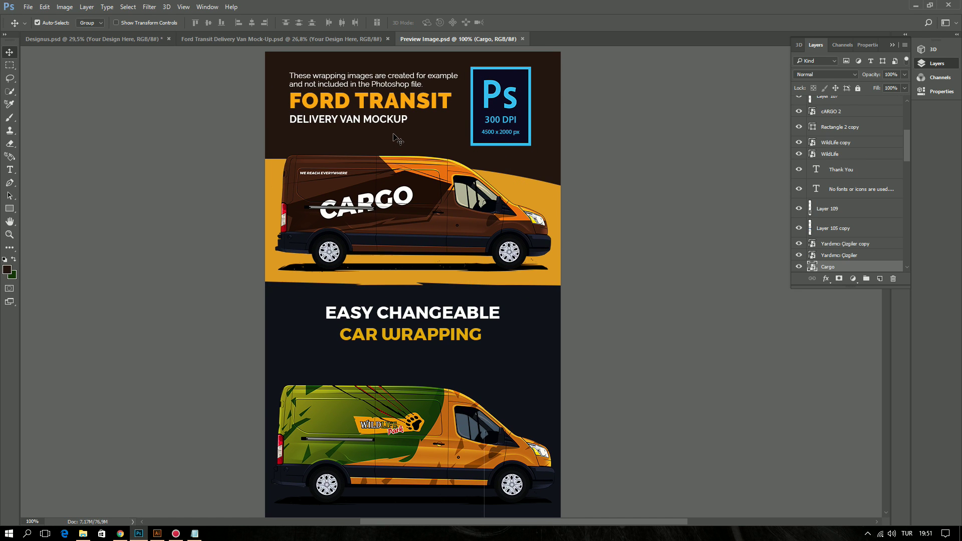
pyautogui.press('ctrl')
# Zoom around the van wrap previews and bring the orange WildLife van into view
pyautogui.scroll(-2, 416, 189)
pyautogui.scroll(-2, 424, 232)
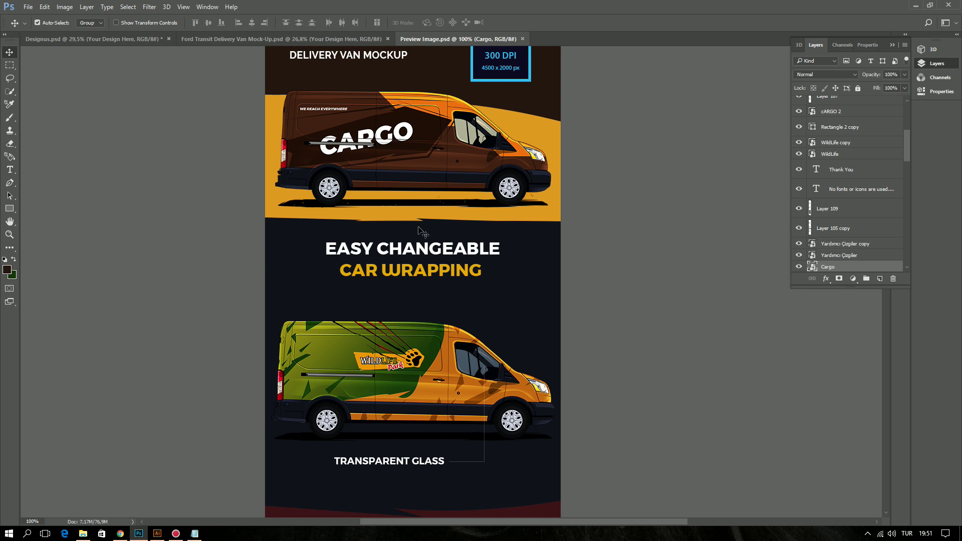
pyautogui.scroll(-2, 441, 351)
pyautogui.scroll(3, 395, 251)
pyautogui.scroll(1, 395, 252)
pyautogui.scroll(-2, 395, 252)
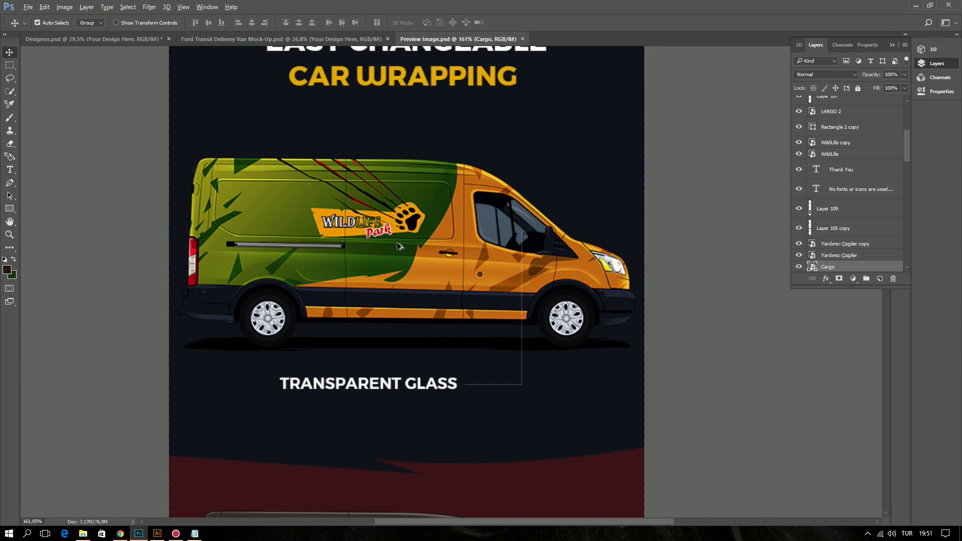
pyautogui.scroll(-1, 400, 246)
pyautogui.scroll(2, 400, 246)
pyautogui.scroll(-2, 399, 246)
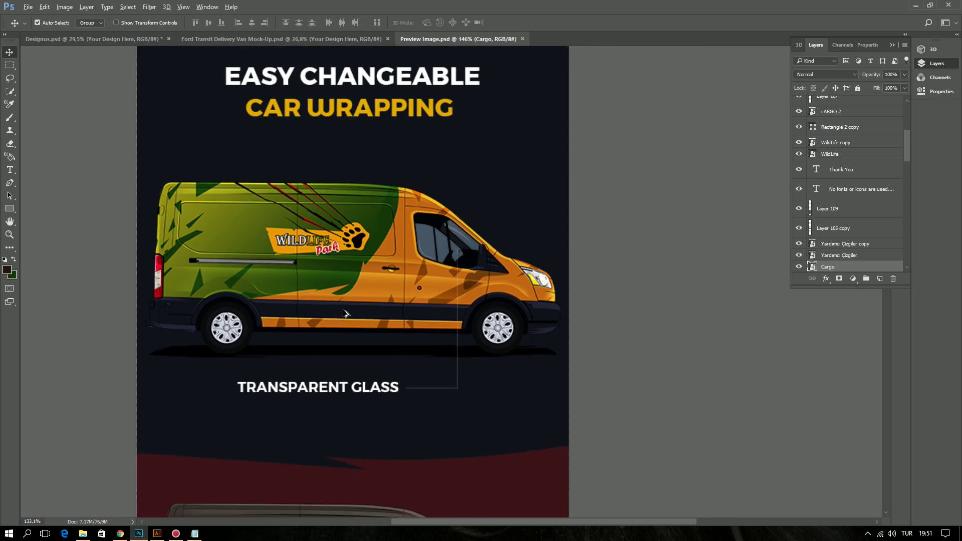
pyautogui.scroll(-2, 343, 301)
pyautogui.scroll(2, 343, 296)
pyautogui.scroll(-4, 346, 311)
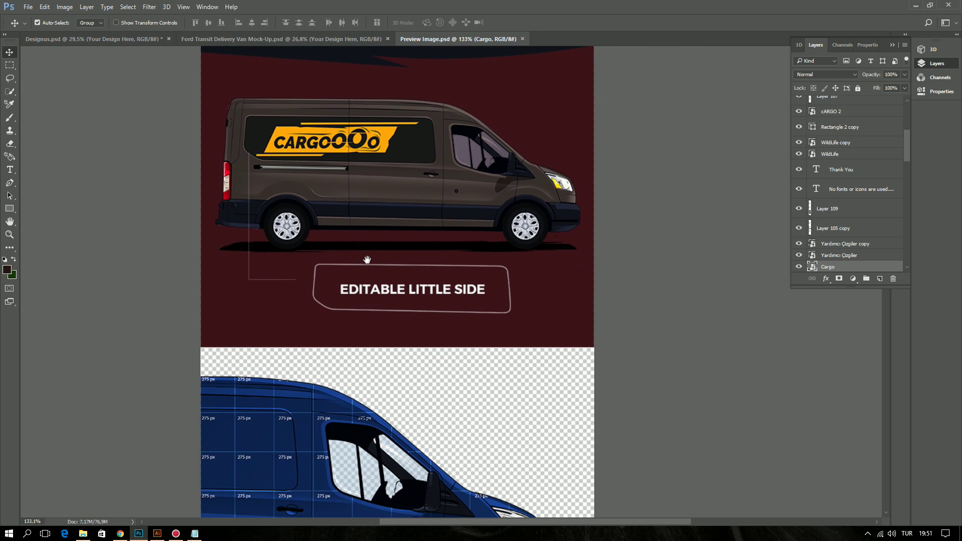
pyautogui.scroll(2, 377, 106)
pyautogui.scroll(1, 286, 115)
pyautogui.scroll(-2, 301, 182)
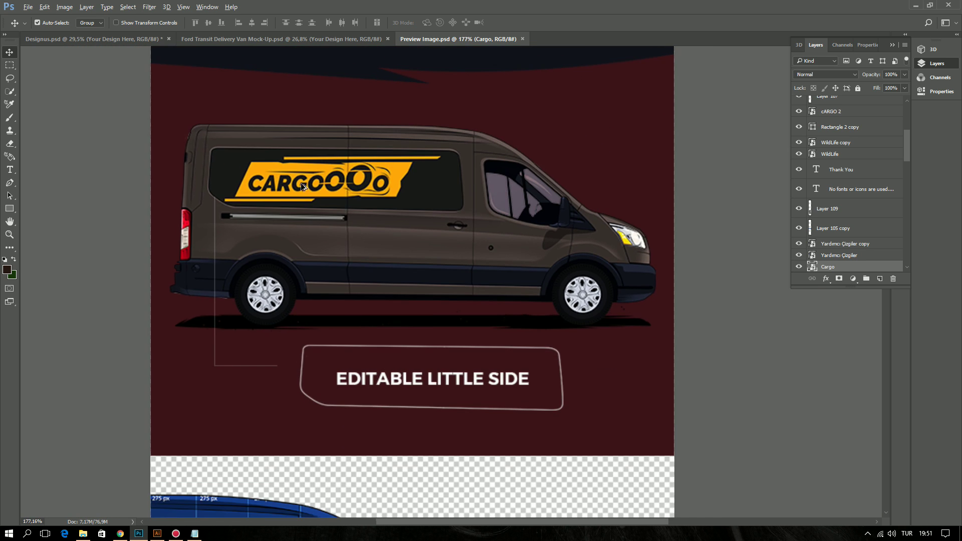
pyautogui.scroll(-1, 446, 355)
pyautogui.scroll(-2, 475, 395)
pyautogui.scroll(1, 442, 341)
pyautogui.scroll(1, 421, 305)
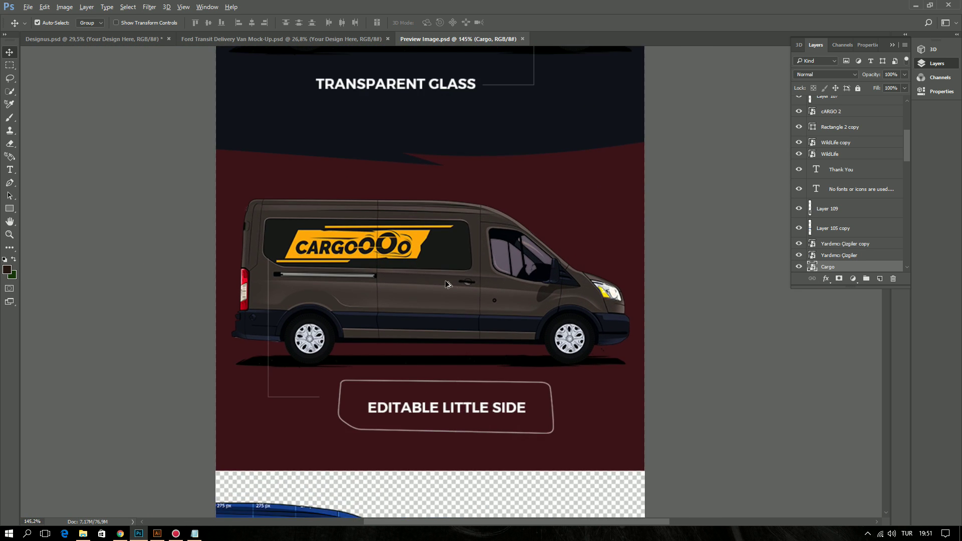
pyautogui.scroll(2, 404, 276)
pyautogui.press('alt')
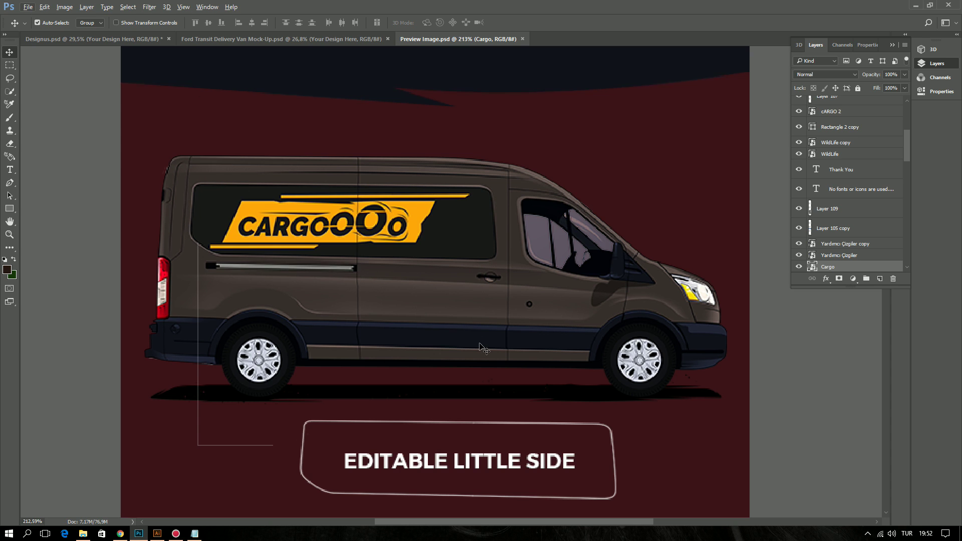
pyautogui.scroll(-5, 341, 195)
pyautogui.scroll(-5, 430, 239)
pyautogui.scroll(3, 429, 240)
pyautogui.scroll(2, 430, 240)
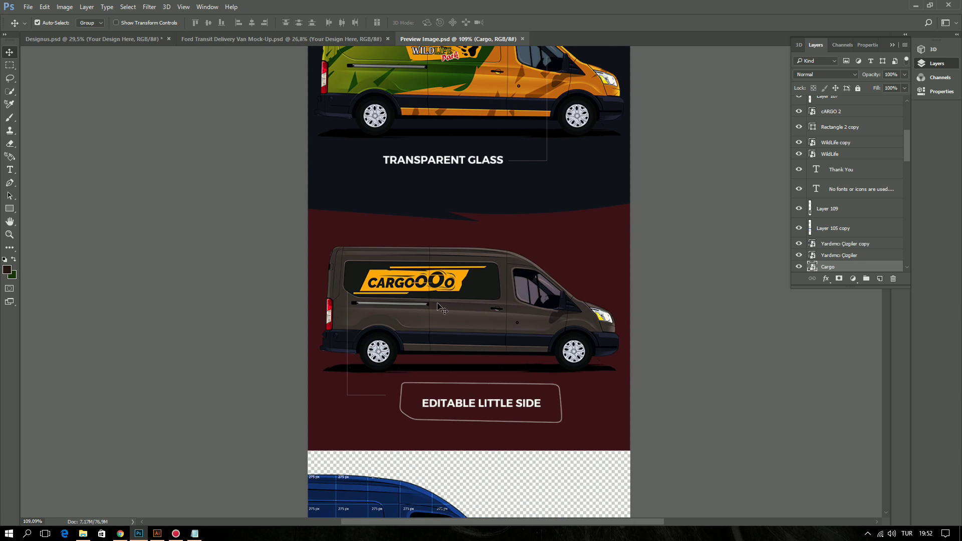
pyautogui.scroll(3, 484, 305)
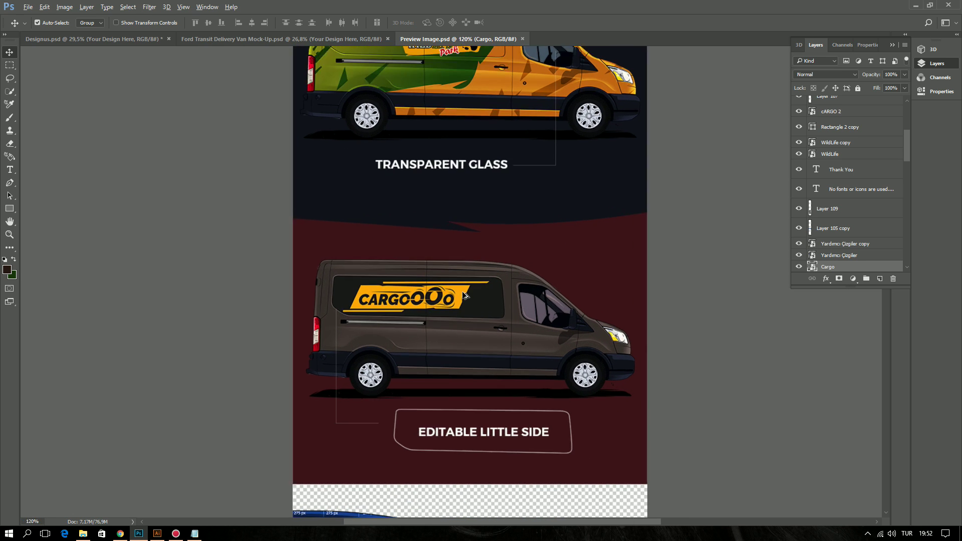
pyautogui.moveTo(516, 144); pyautogui.dragTo(510, 312)
# Inspect the blue template vans and the upper van's cab, down to the hand-drawn note
pyautogui.scroll(2, 462, 361)
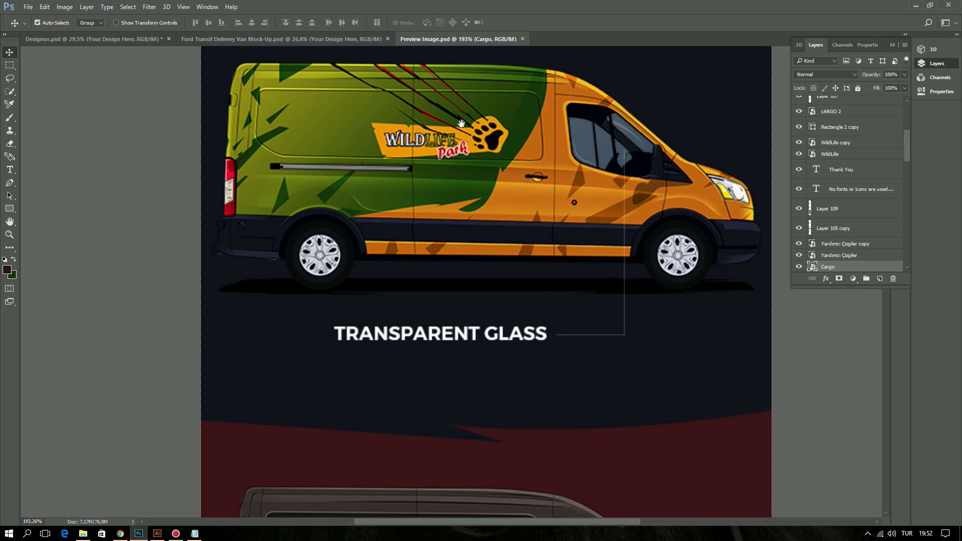
pyautogui.scroll(-3, 462, 361)
pyautogui.scroll(-5, 465, 358)
pyautogui.scroll(-3, 465, 358)
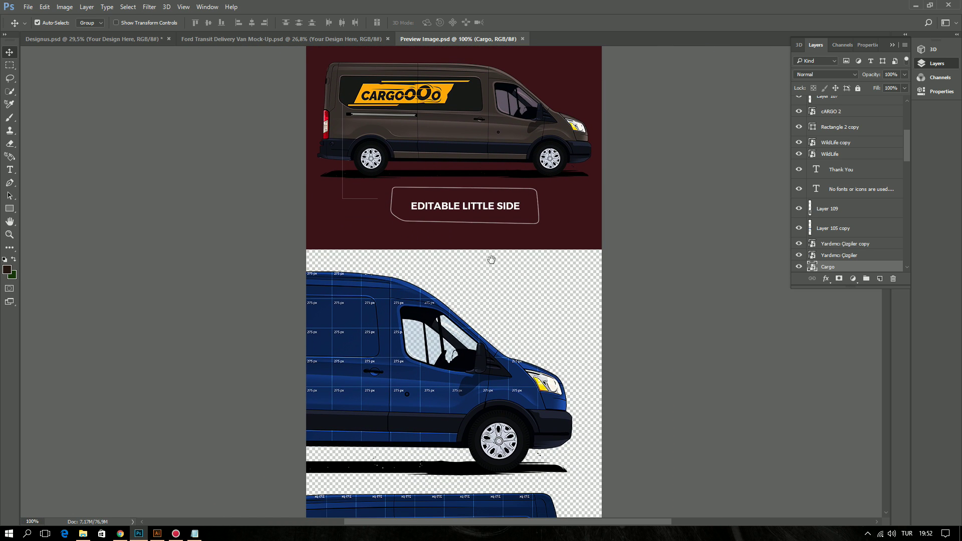
pyautogui.moveTo(478, 403); pyautogui.dragTo(500, 262)
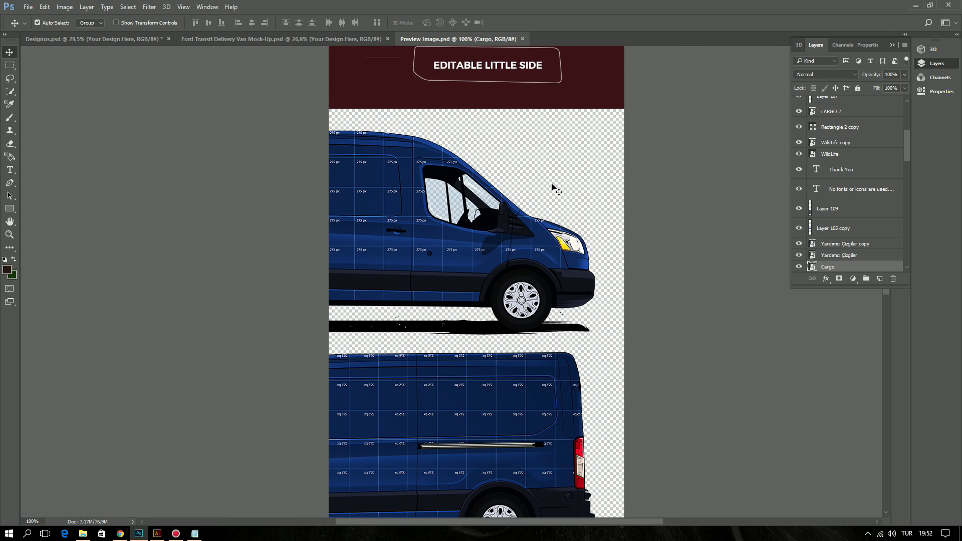
pyautogui.scroll(-3, 565, 210)
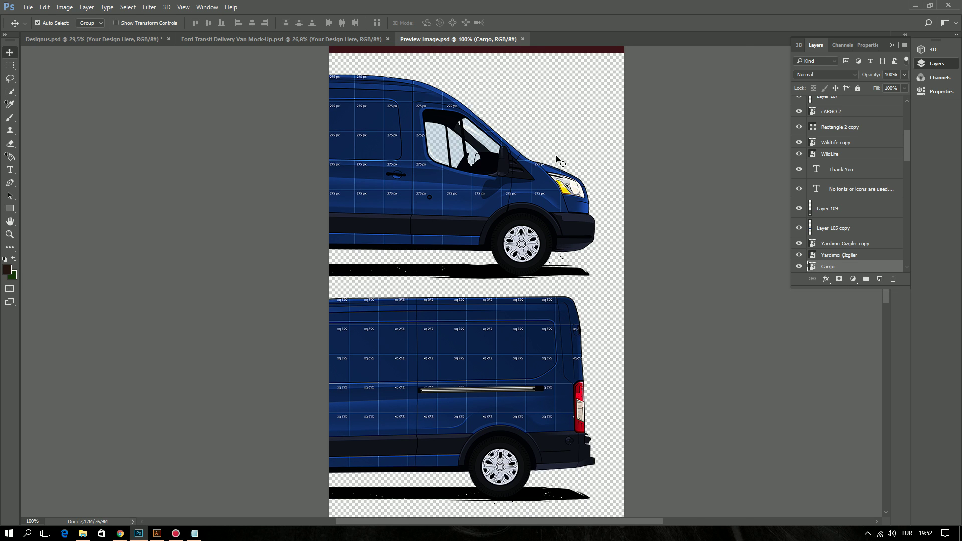
pyautogui.scroll(3, 452, 122)
pyautogui.scroll(3, 452, 122)
pyautogui.scroll(-10, 446, 185)
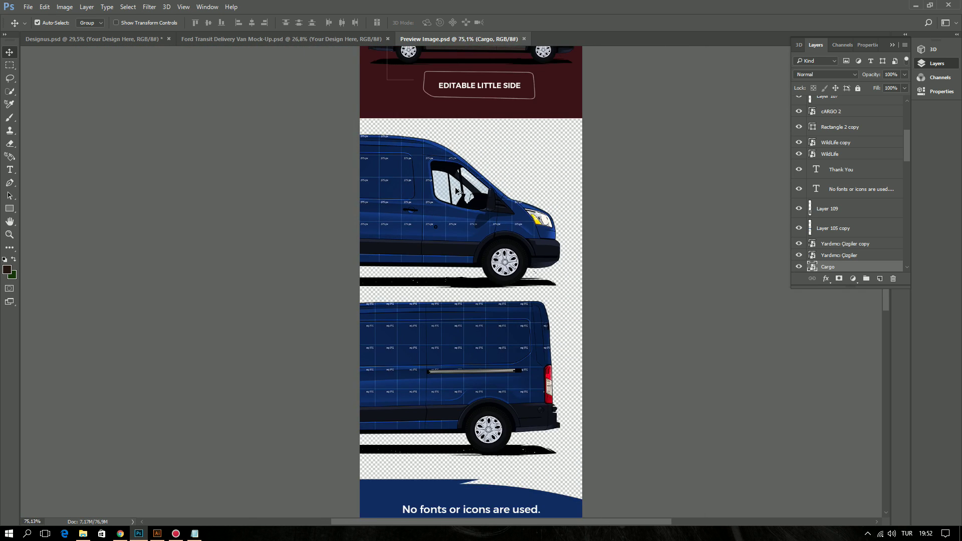
pyautogui.scroll(-3, 477, 251)
pyautogui.scroll(8, 504, 308)
pyautogui.scroll(2, 504, 308)
pyautogui.scroll(-2, 511, 281)
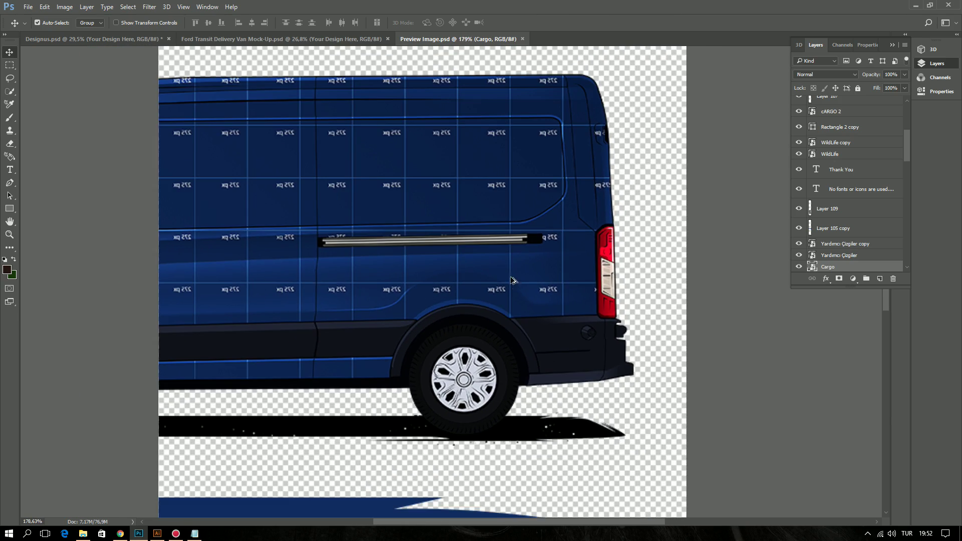
pyautogui.moveTo(443, 179); pyautogui.dragTo(444, 491)
pyautogui.scroll(5, 420, 223)
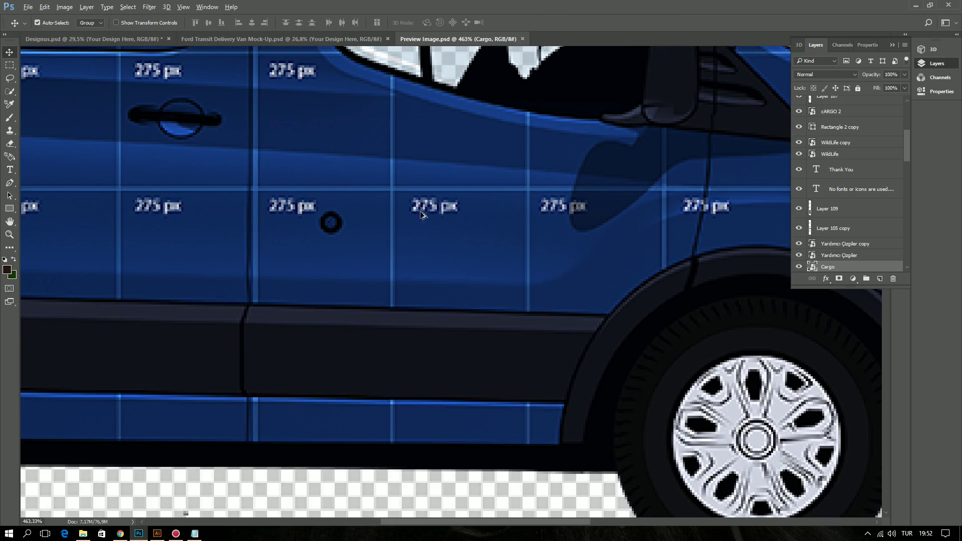
pyautogui.scroll(-3, 420, 223)
pyautogui.scroll(-8, 420, 223)
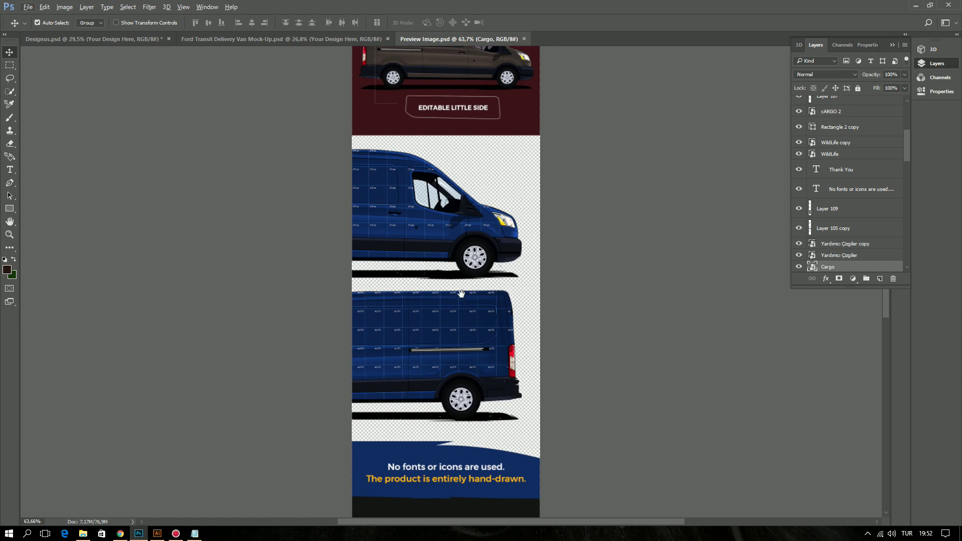
pyautogui.scroll(3, 463, 338)
pyautogui.moveTo(464, 337); pyautogui.dragTo(452, 181)
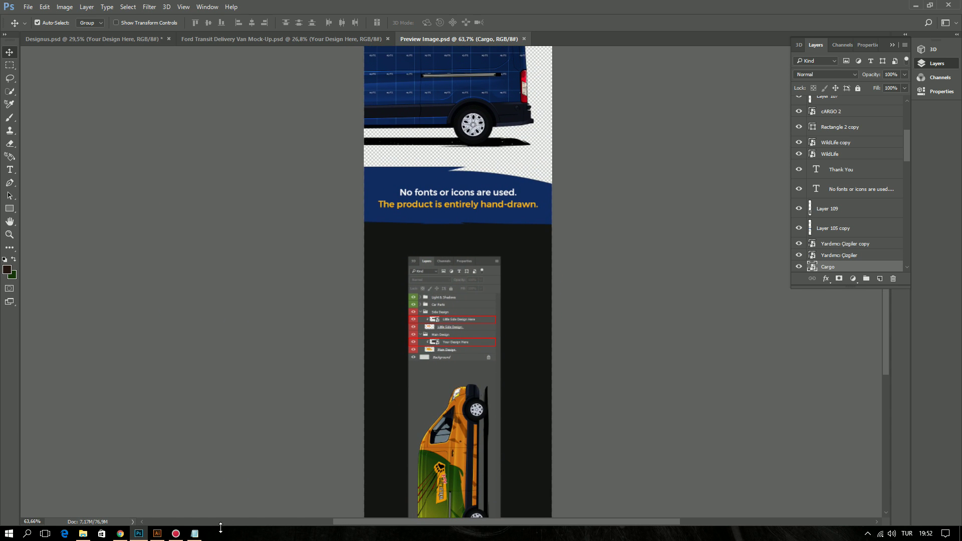
pyautogui.click(198, 535)
pyautogui.click(195, 535)
pyautogui.click(240, 218)
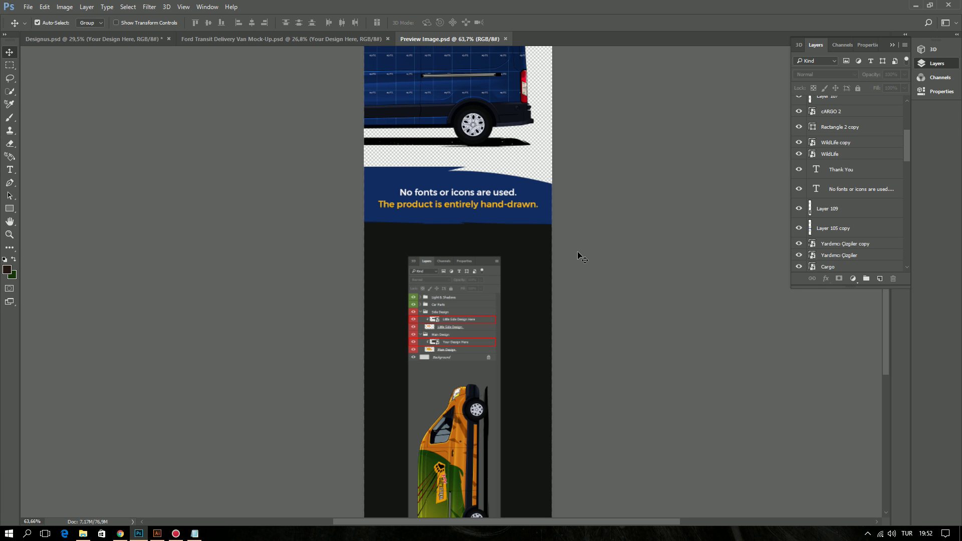
pyautogui.click(467, 194)
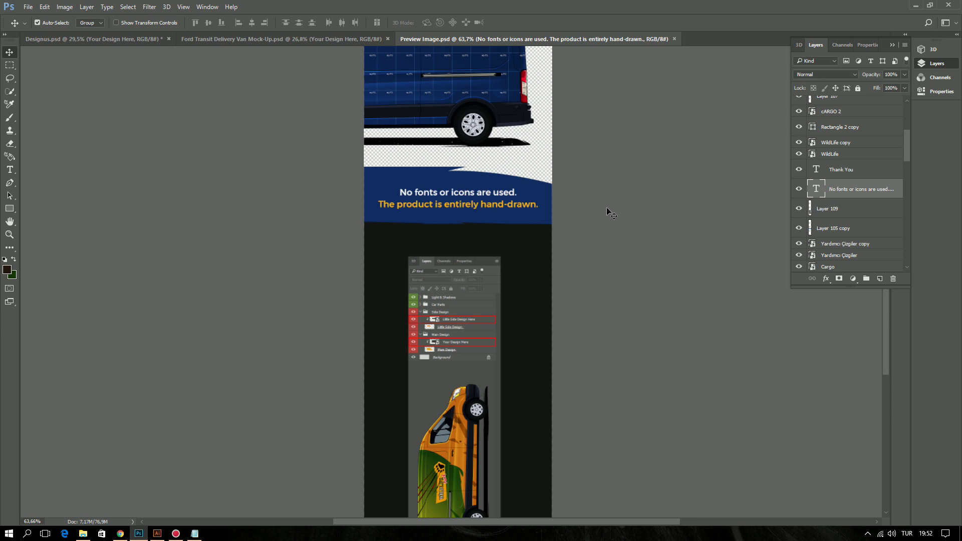
pyautogui.scroll(5, 457, 213)
pyautogui.scroll(-4, 338, 159)
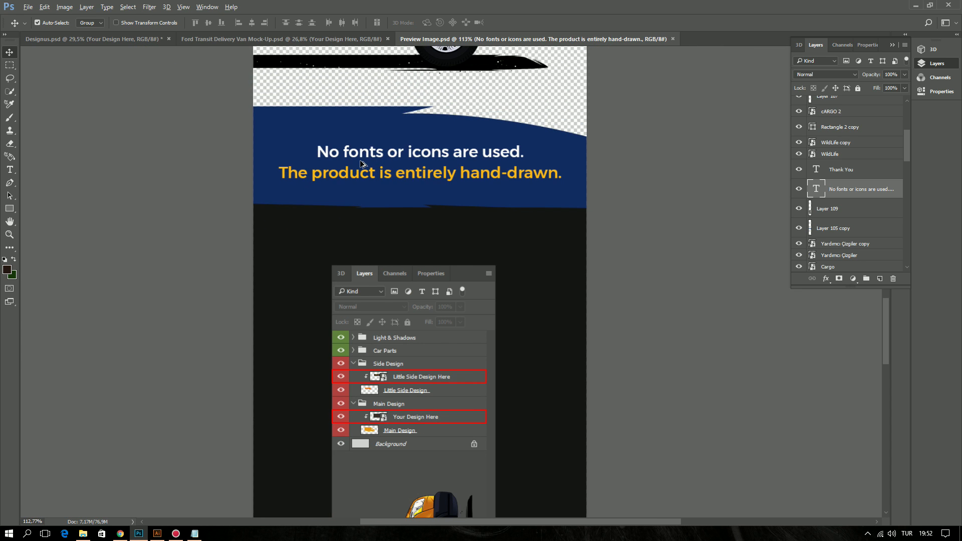
pyautogui.scroll(-1, 421, 171)
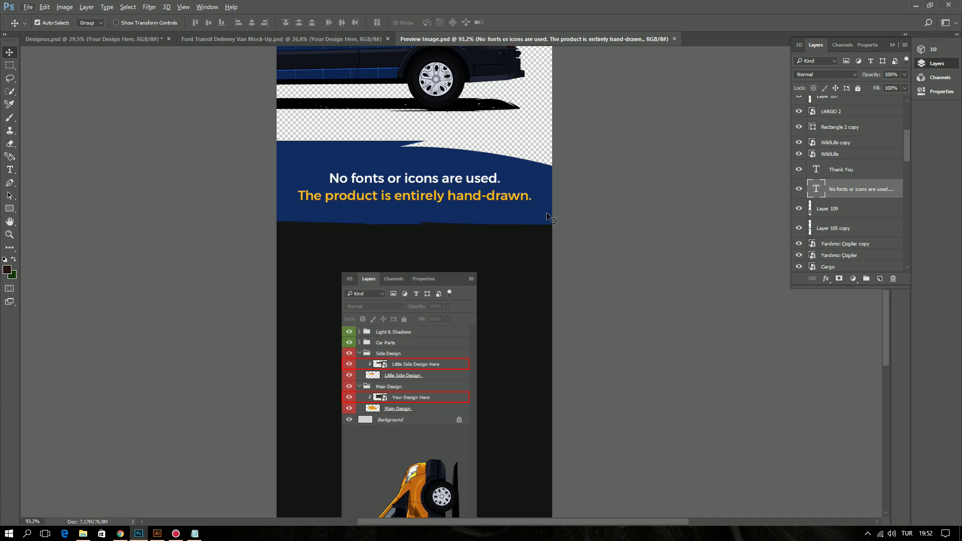
pyautogui.scroll(3, 532, 215)
pyautogui.scroll(10, 449, 133)
# Zoom into Preview Image.psd, then view it at actual size with Ctrl+1
pyautogui.scroll(6, 431, 176)
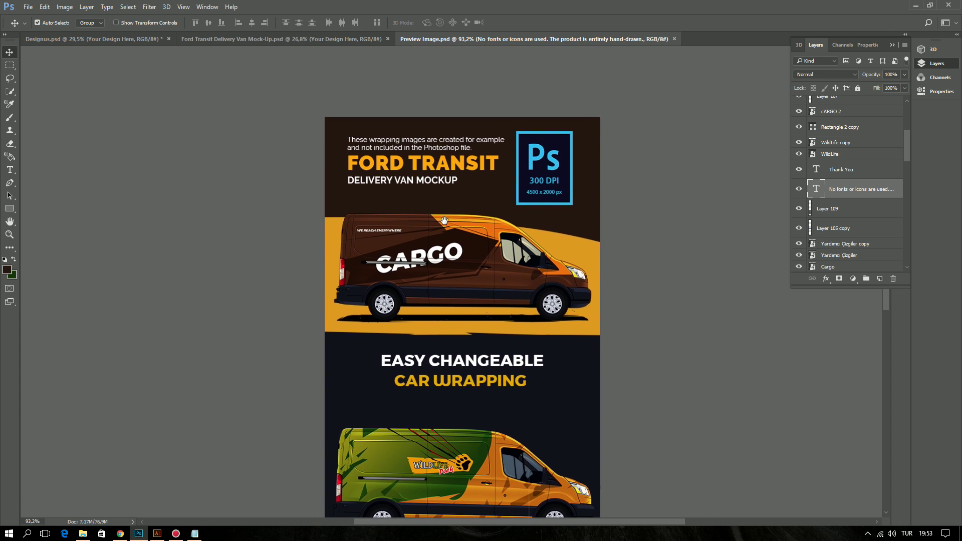
pyautogui.scroll(3, 414, 224)
pyautogui.scroll(-5, 358, 221)
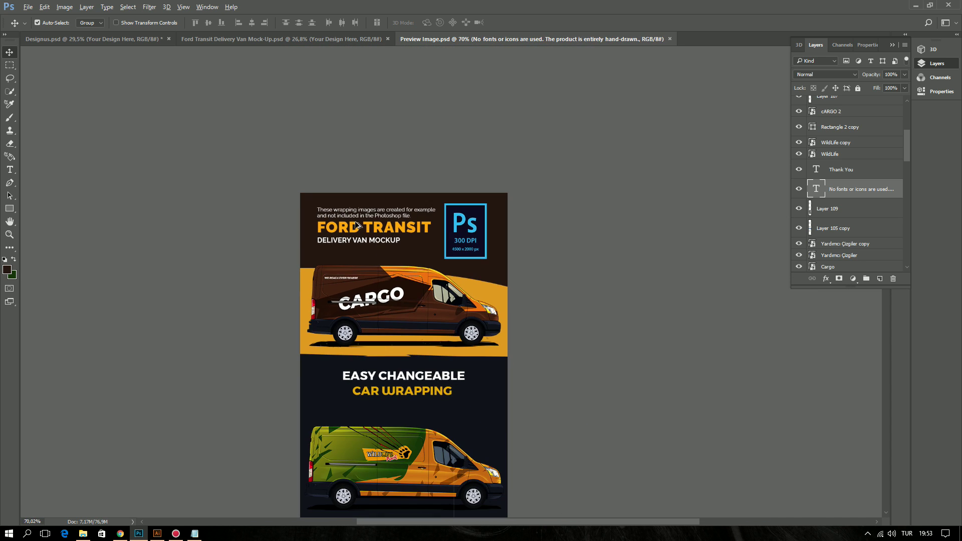
pyautogui.scroll(3, 358, 221)
pyautogui.scroll(1, 358, 220)
pyautogui.scroll(-1, 358, 221)
pyautogui.scroll(-1, 357, 220)
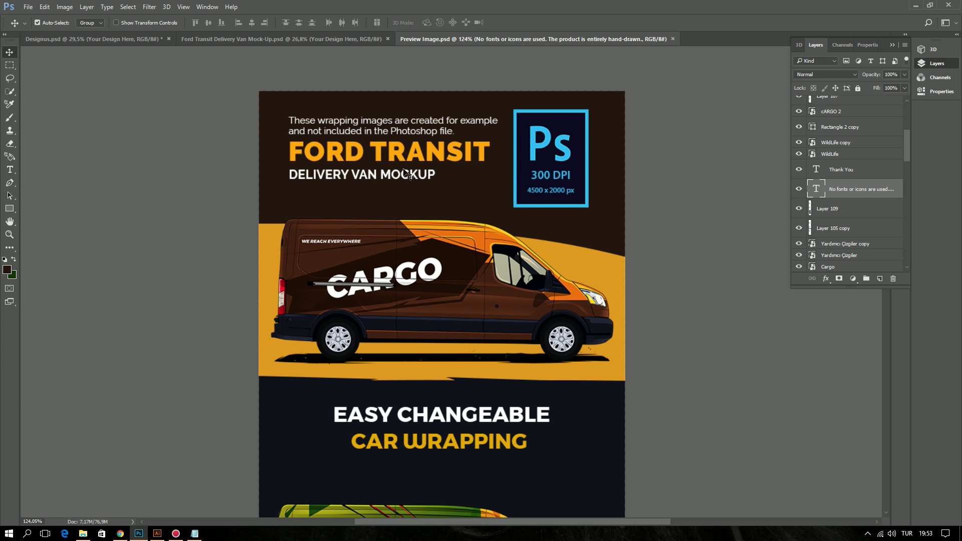
pyautogui.scroll(-3, 436, 298)
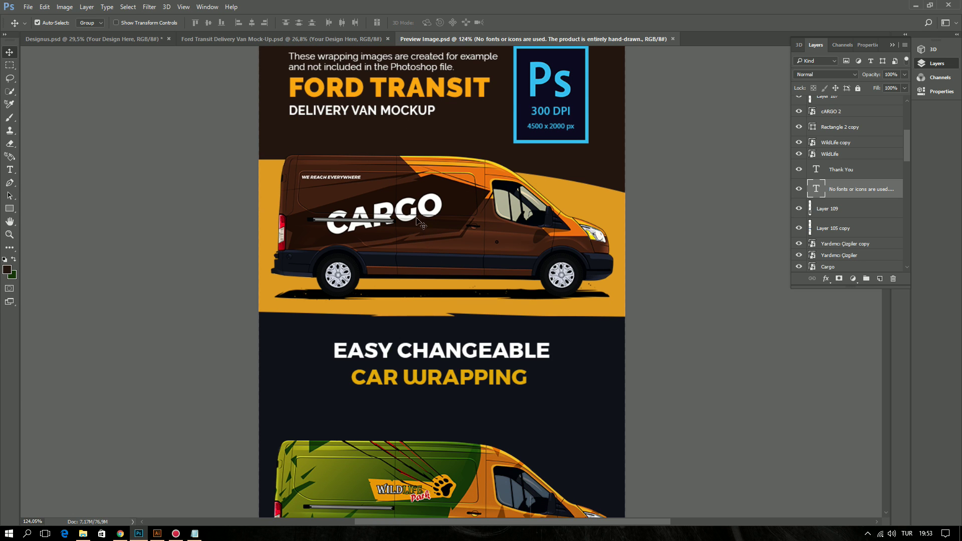
pyautogui.scroll(5, 372, 207)
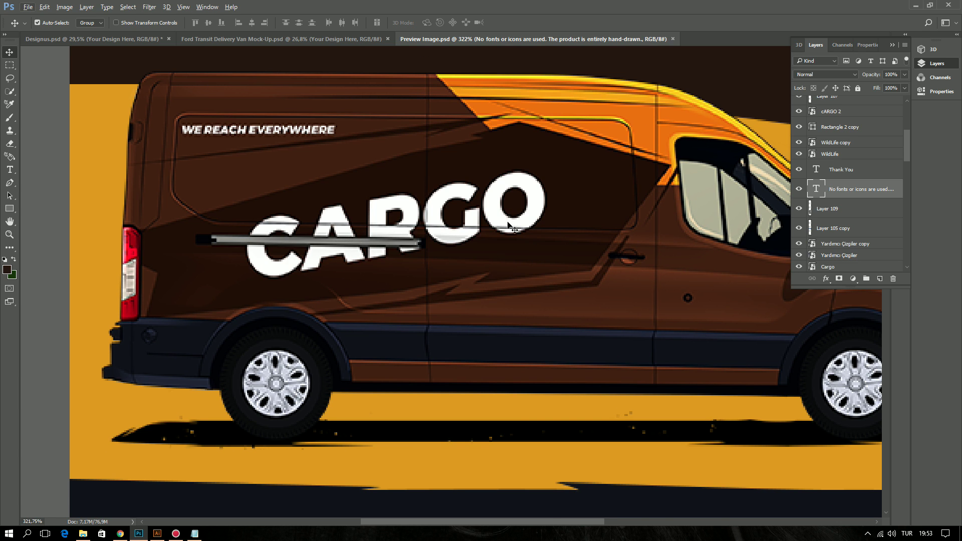
pyautogui.hotkey('ctrl', '1')
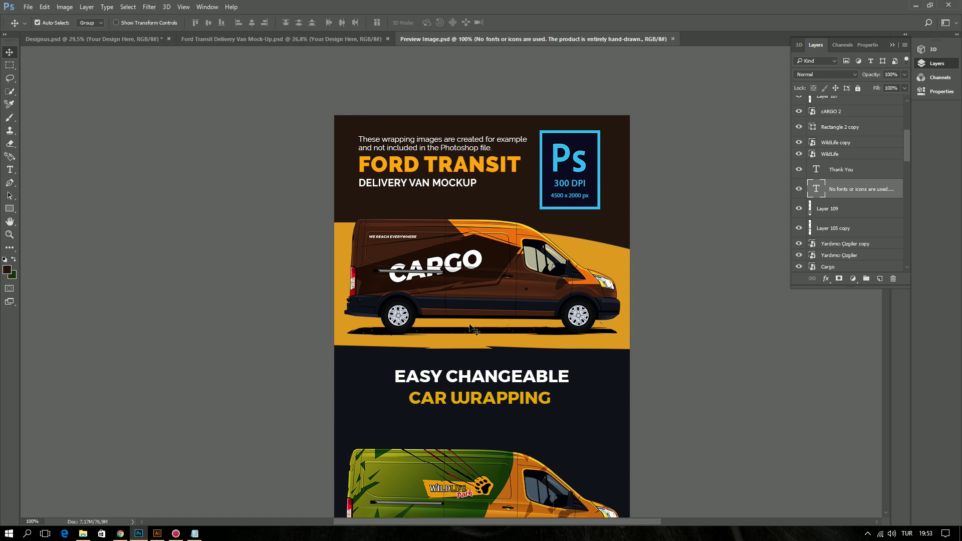
# Compare the Ford Transit mock-up document with the preview image, then switch back to Chrome
pyautogui.click(228, 39)
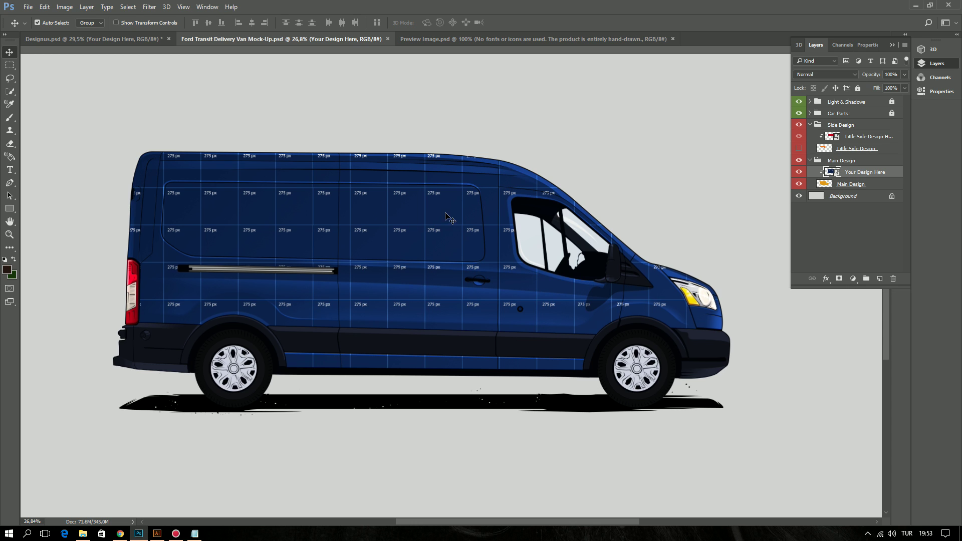
pyautogui.click(506, 40)
pyautogui.scroll(-3, 258, 443)
pyautogui.scroll(-2, 258, 444)
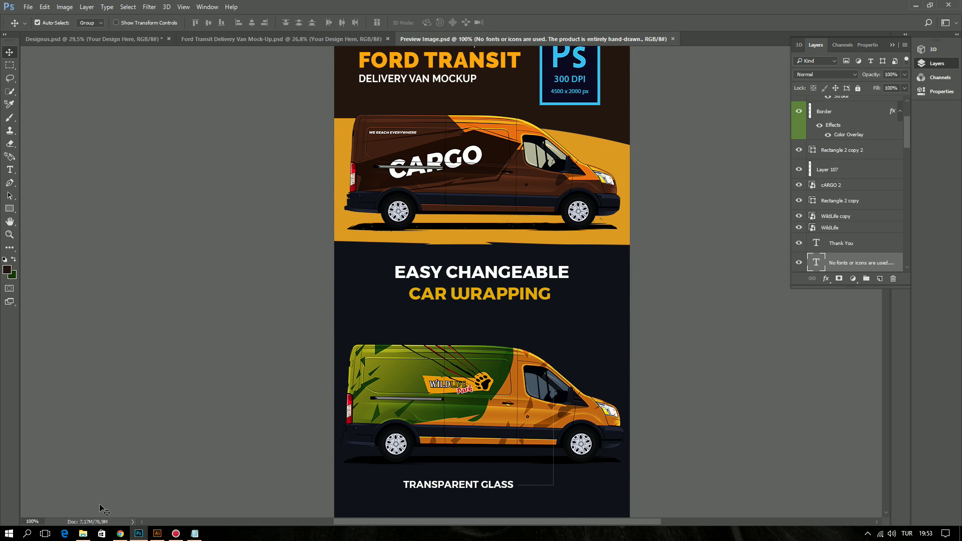
pyautogui.click(120, 534)
# Upload Preview Image.jpg in the Files section of the GraphicRiver upload form
pyautogui.click(42, 7)
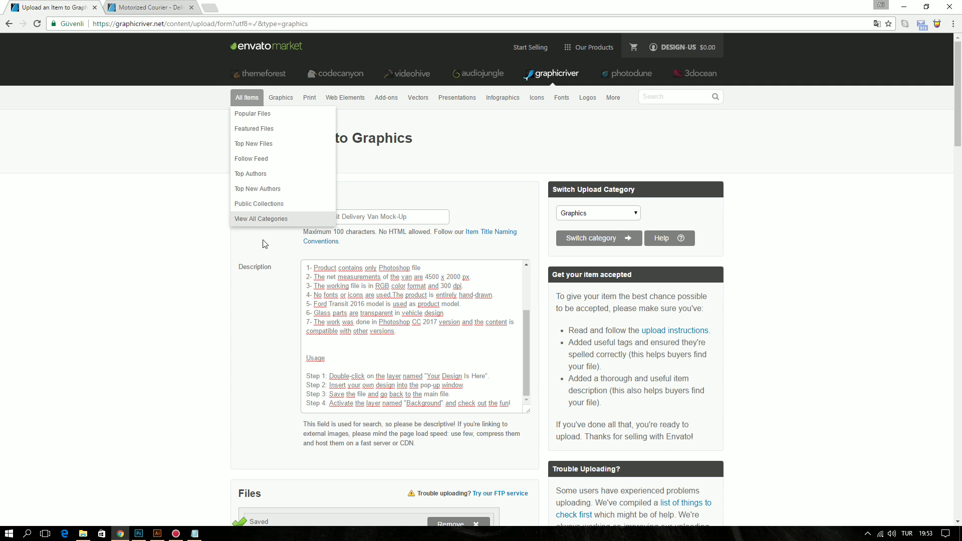
pyautogui.scroll(-5, 331, 342)
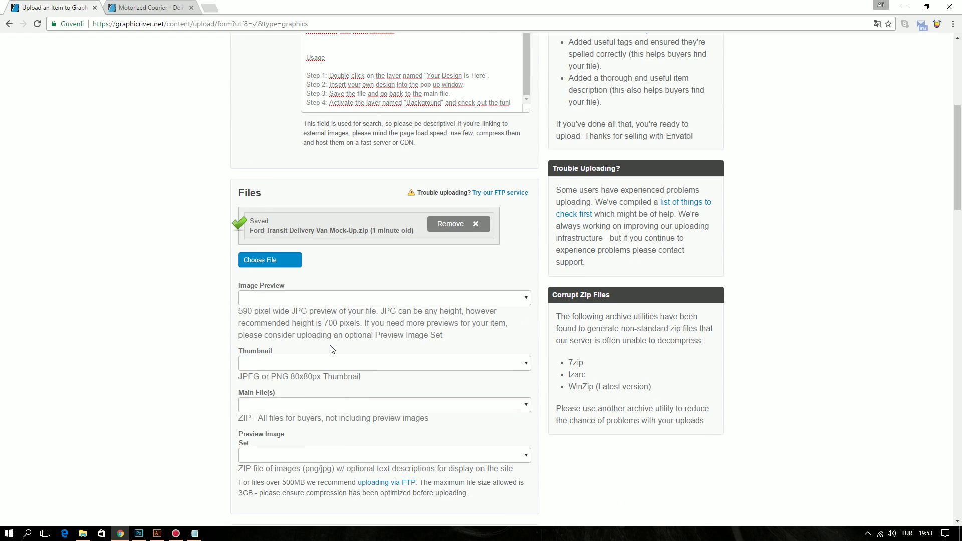
pyautogui.click(296, 261)
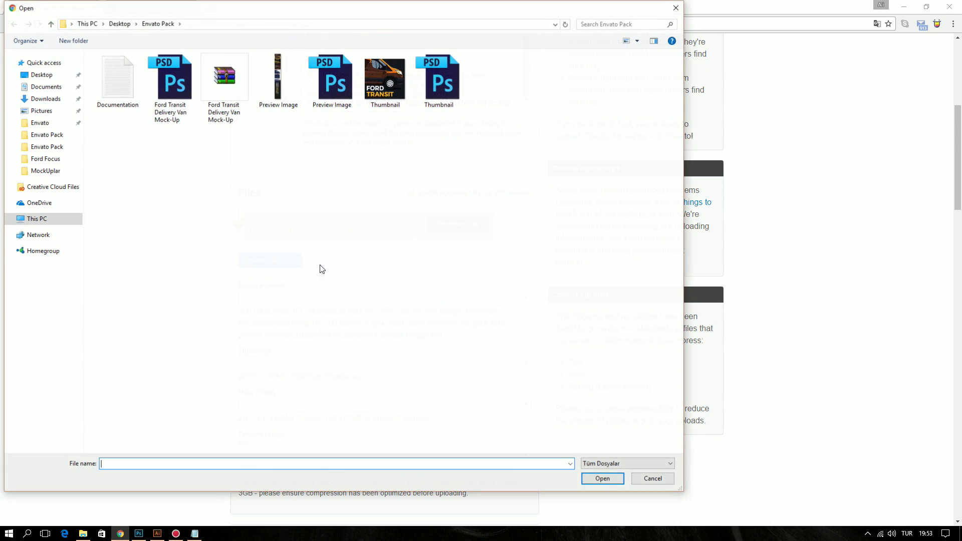
pyautogui.doubleClick(282, 101)
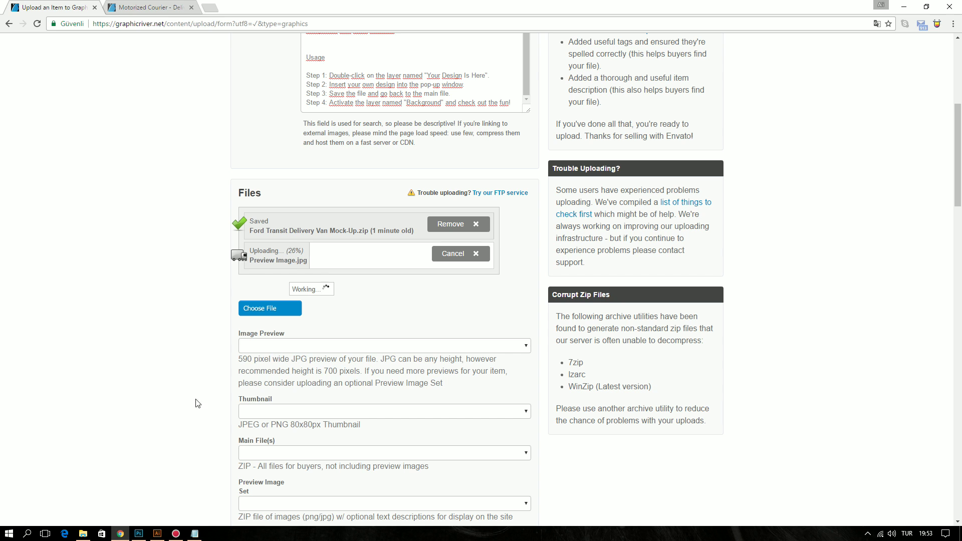
# Check Thumbnail.jpg in the Envato Pack folder, then upload it as an additional file
pyautogui.click(83, 533)
pyautogui.doubleClick(393, 223)
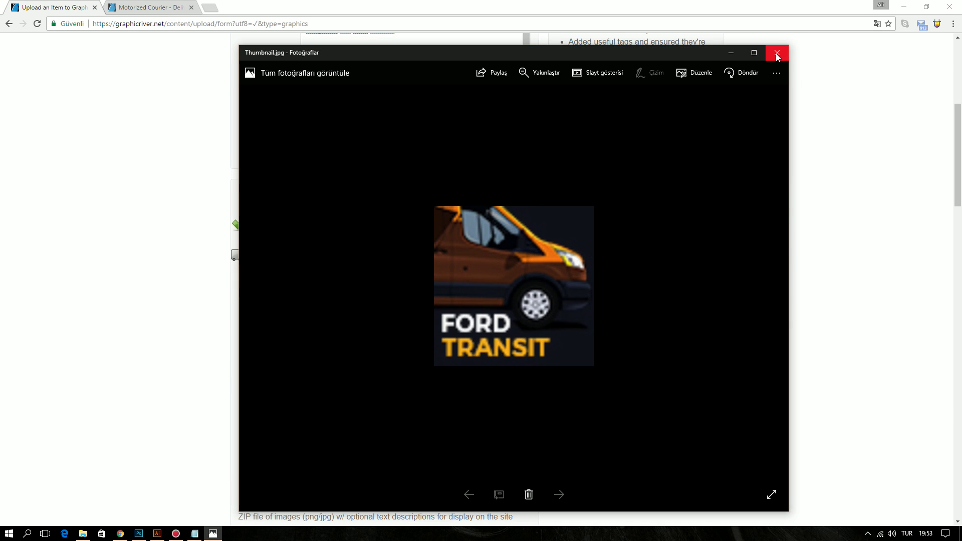
pyautogui.click(783, 55)
pyautogui.click(168, 212)
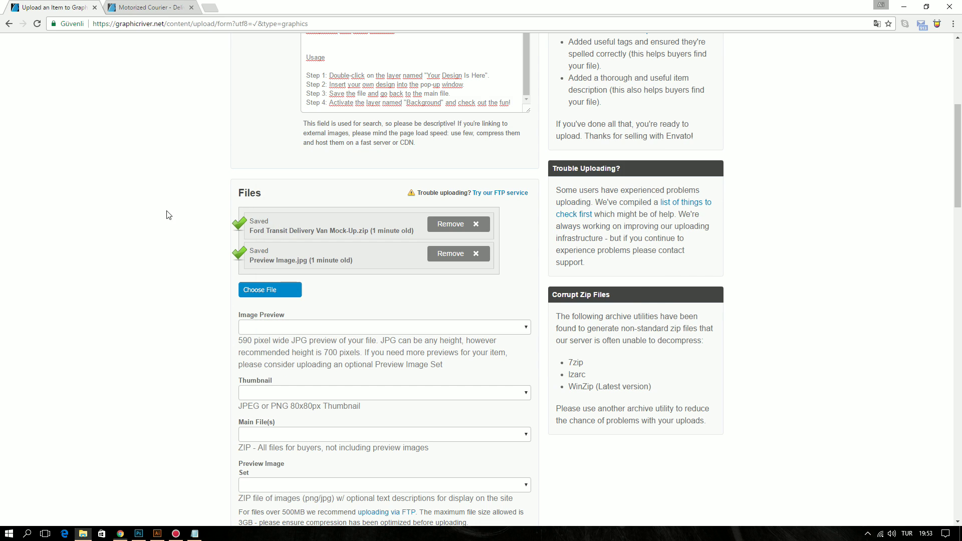
pyautogui.click(273, 291)
pyautogui.doubleClick(384, 83)
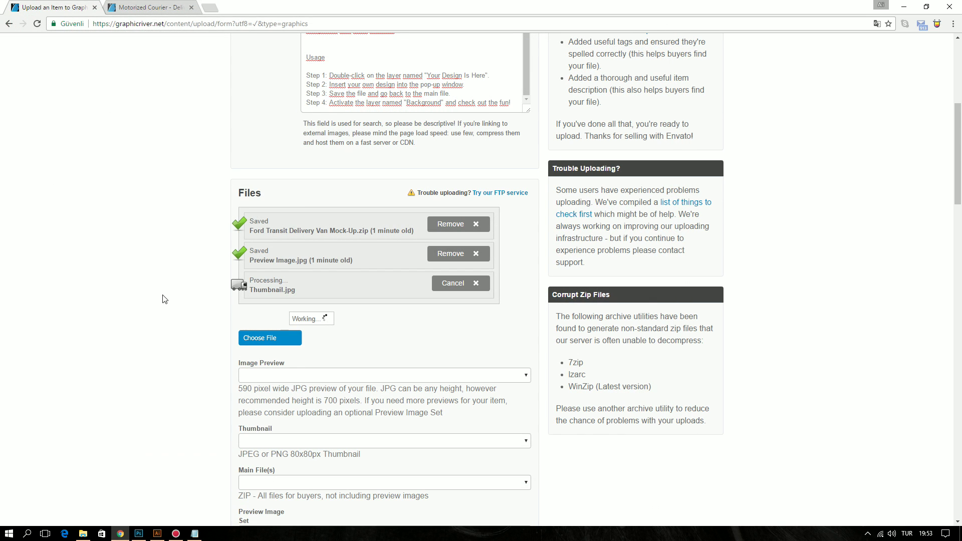
# Read the Image Preview requirements: 590 pixel width and 700 pixel recommended height
pyautogui.scroll(-2, 210, 288)
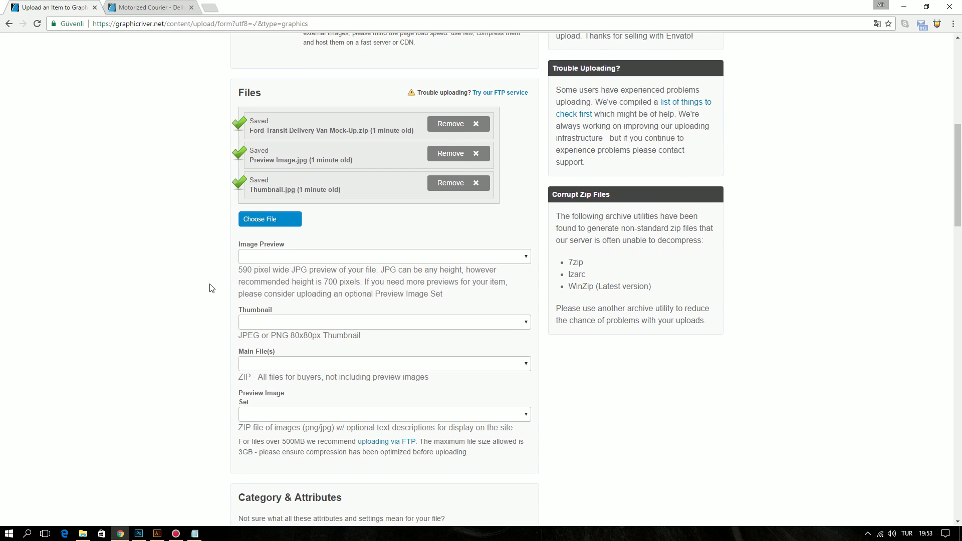
pyautogui.tripleClick(246, 247)
pyautogui.moveTo(239, 271); pyautogui.dragTo(261, 270)
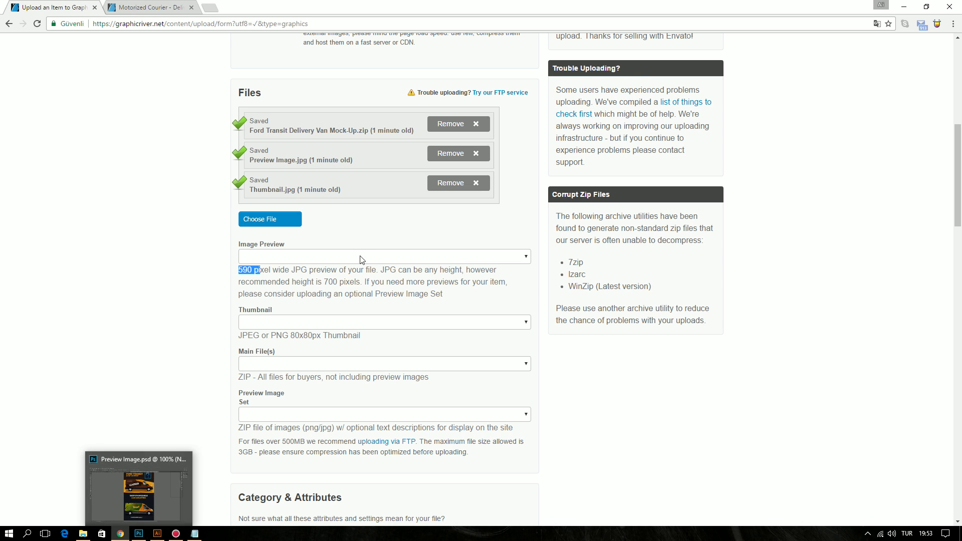
pyautogui.click(357, 282)
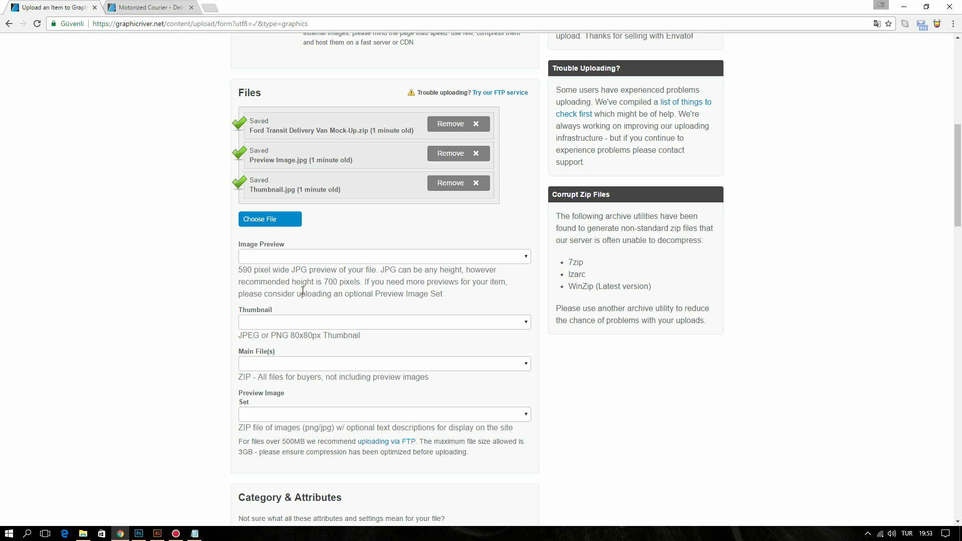
pyautogui.moveTo(319, 281); pyautogui.dragTo(347, 282)
pyautogui.scroll(7, 359, 318)
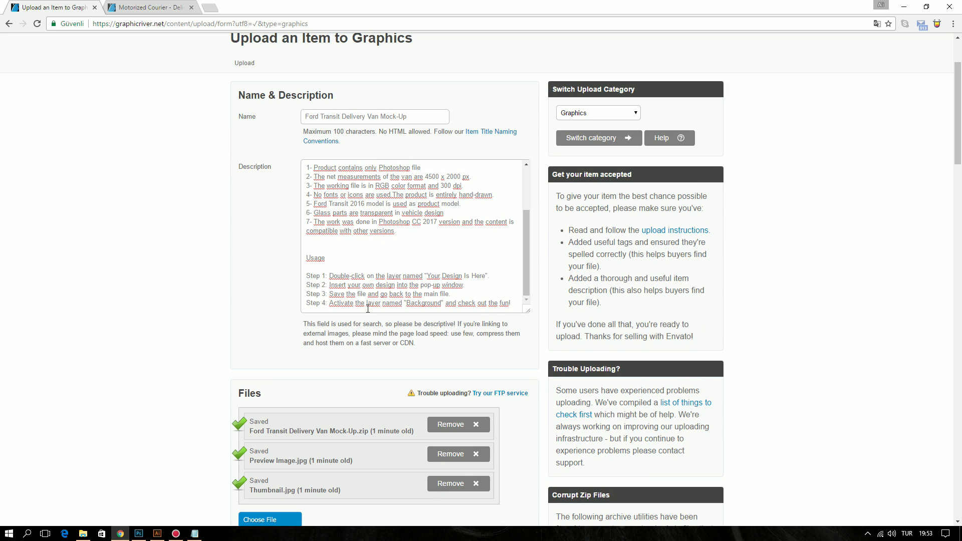
pyautogui.scroll(5, 359, 318)
pyautogui.scroll(1, 705, 275)
pyautogui.moveTo(678, 46)
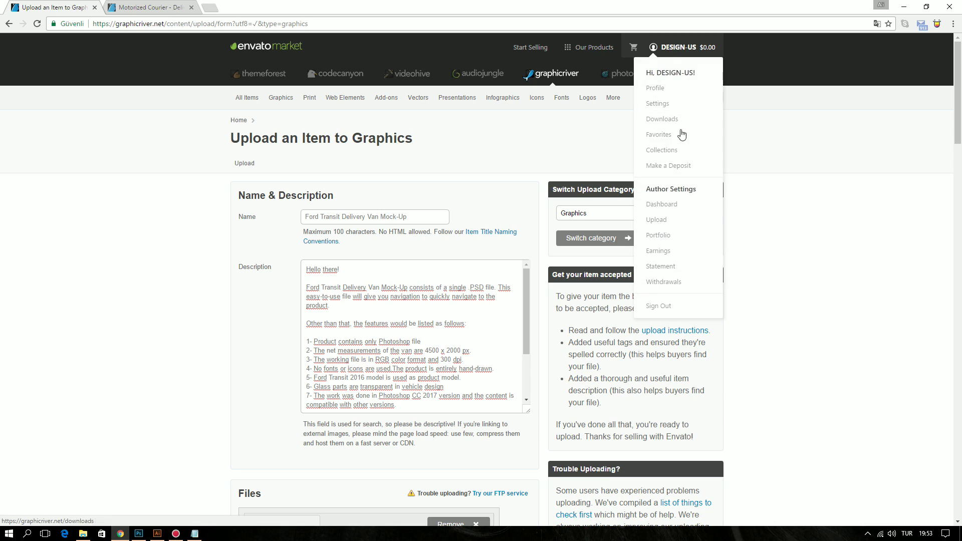
# Open the author portfolio in a new tab, then open the Motorized Courier item page from it
pyautogui.middleClick(656, 238)
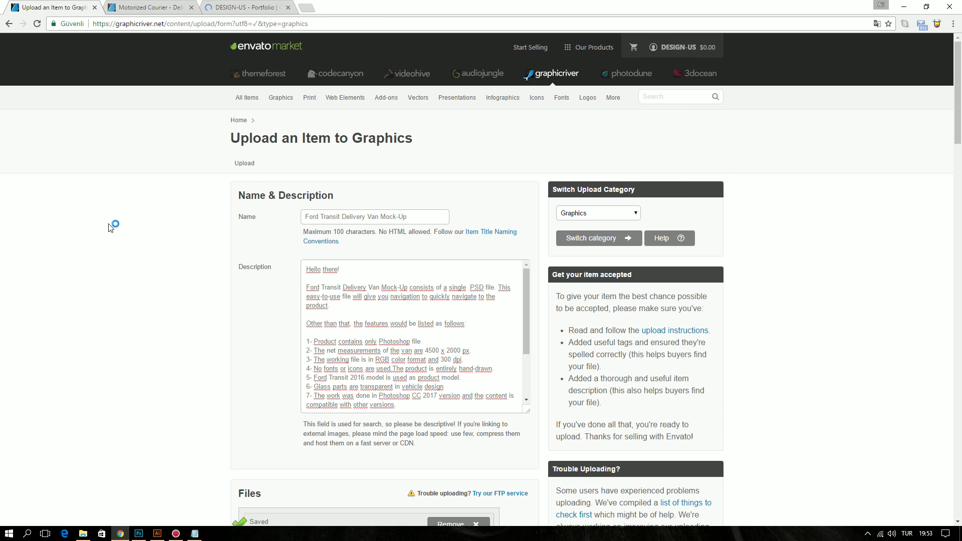
pyautogui.click(239, 7)
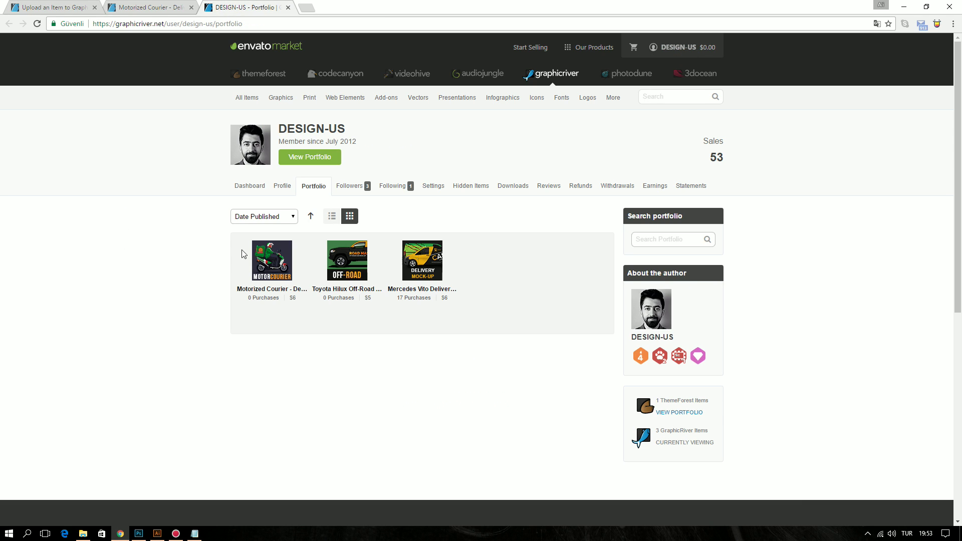
pyautogui.moveTo(271, 260)
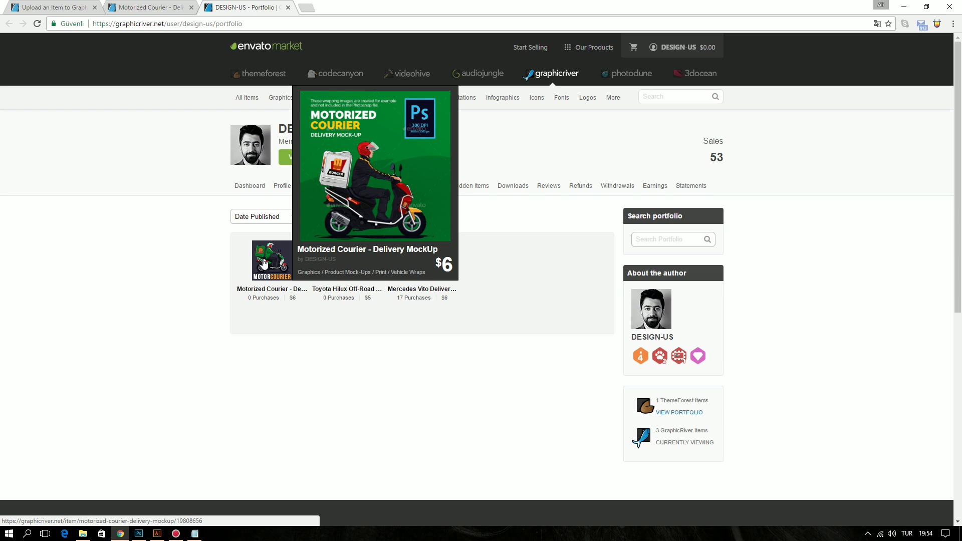
pyautogui.middleClick(263, 262)
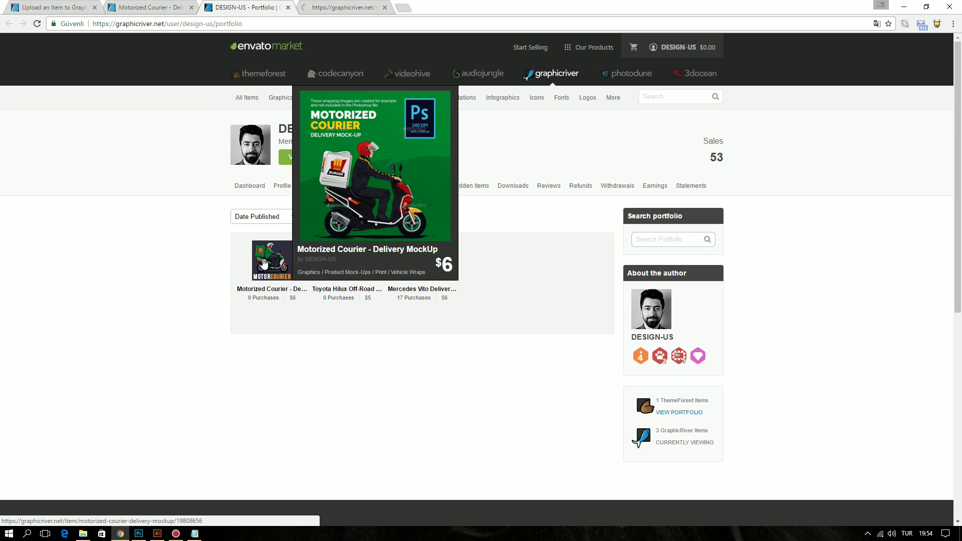
pyautogui.hotkey('ctrl', 'Tab')
# Browse the Motorized Courier item page, then go back to the Photoshop preview image
pyautogui.scroll(-5, 389, 279)
pyautogui.scroll(-6, 390, 279)
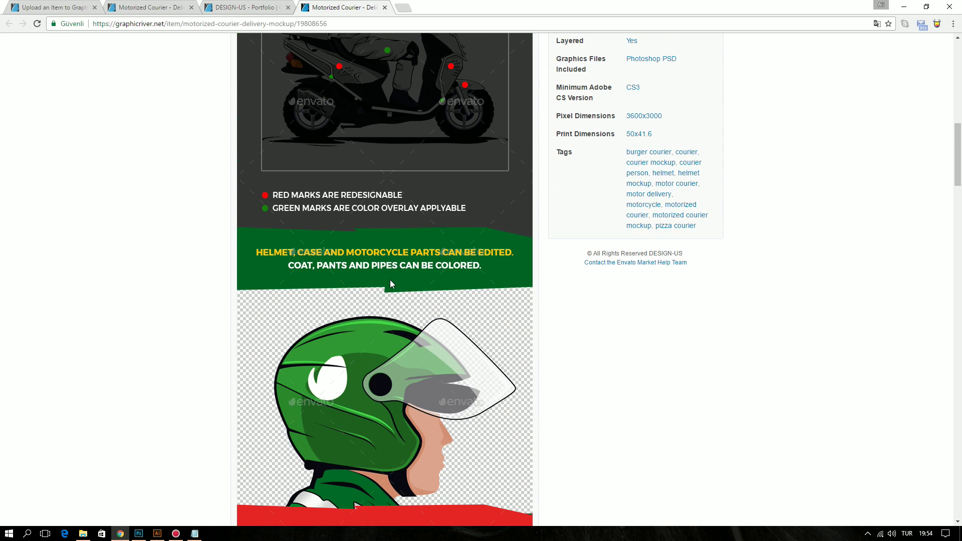
pyautogui.scroll(-5, 390, 280)
pyautogui.scroll(8, 390, 289)
pyautogui.scroll(10, 390, 301)
pyautogui.scroll(-3, 390, 301)
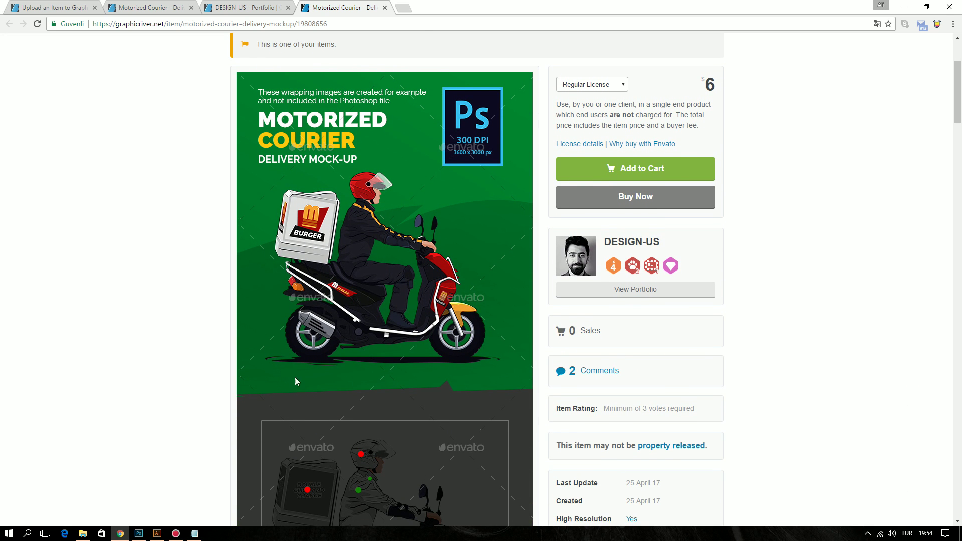
pyautogui.click(139, 533)
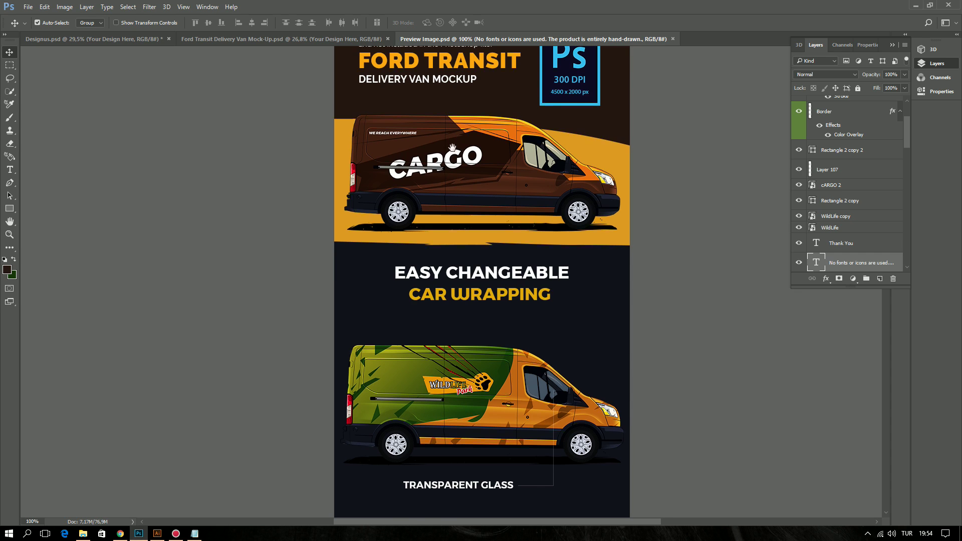
# Show the guides on the preview image, select the top-left guide area, then drop the selection
pyautogui.moveTo(462, 103); pyautogui.dragTo(404, 235)
pyautogui.hotkey('ctrl', ';')
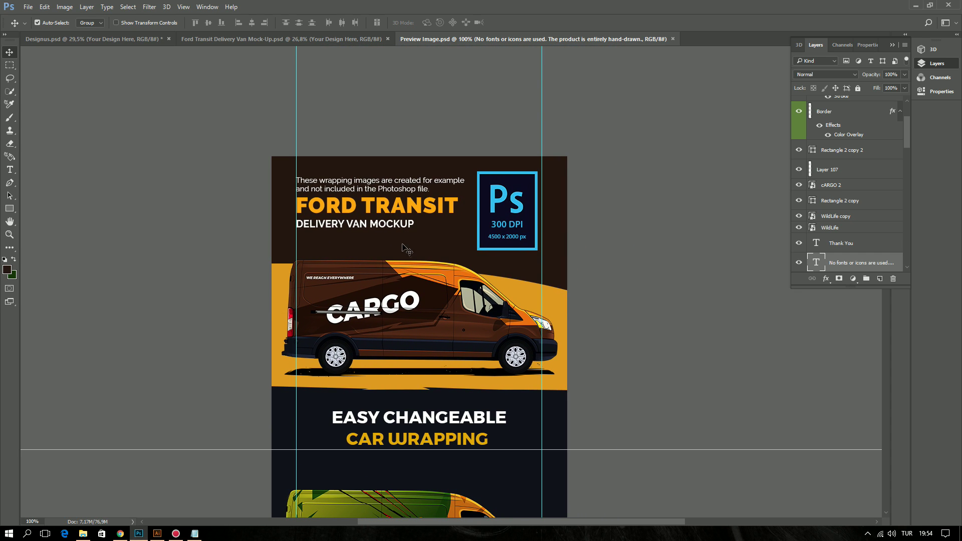
pyautogui.scroll(-2, 408, 251)
pyautogui.scroll(-1, 409, 253)
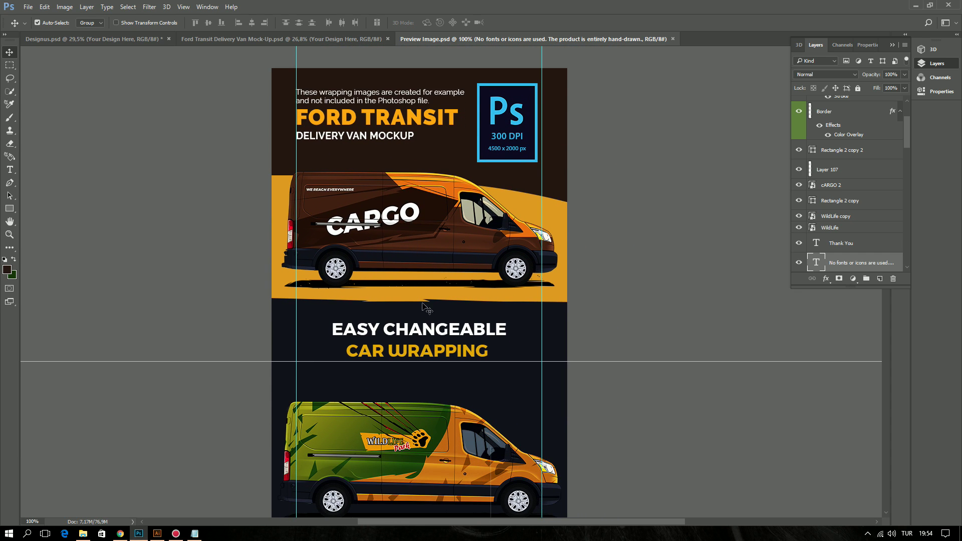
pyautogui.click(9, 66)
pyautogui.moveTo(271, 68); pyautogui.dragTo(398, 360)
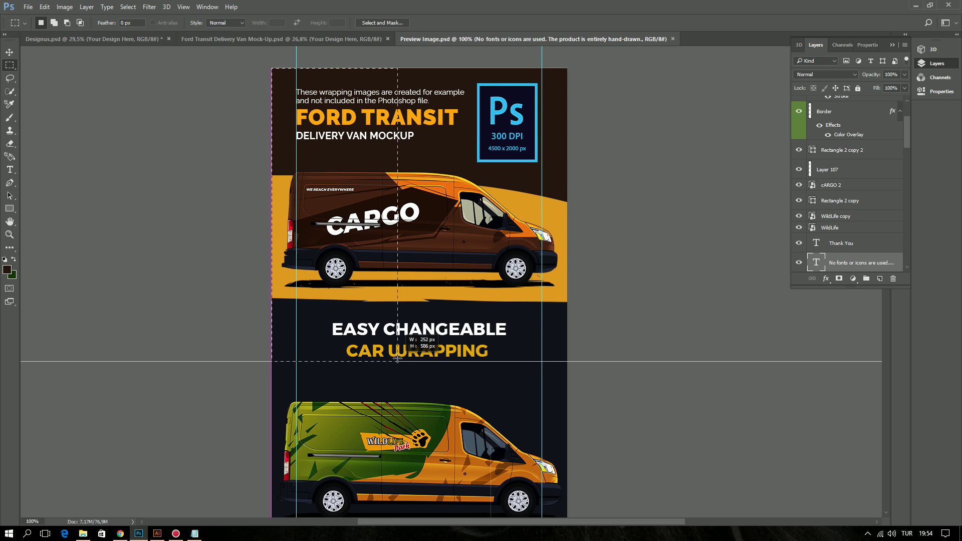
pyautogui.scroll(-1, 399, 335)
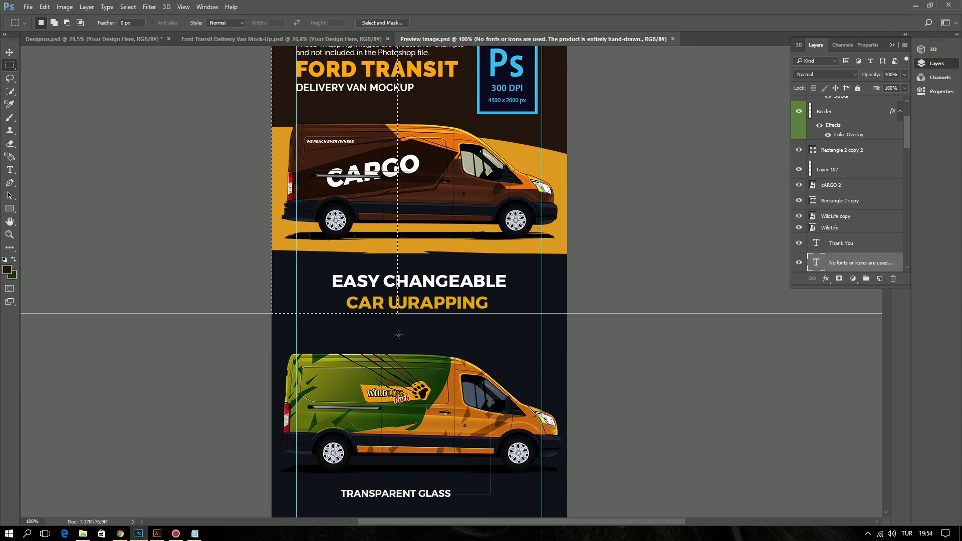
pyautogui.scroll(1, 399, 335)
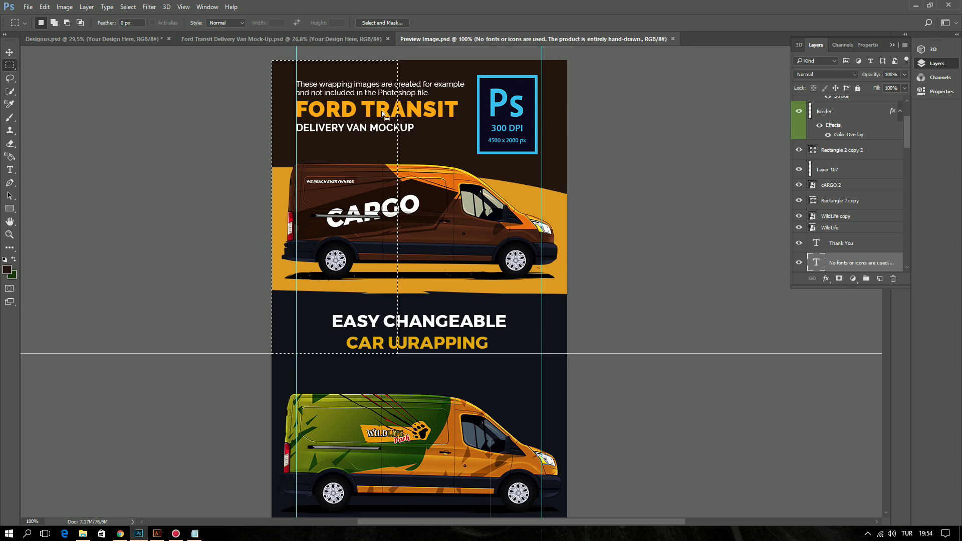
pyautogui.click(442, 347)
# Move the EASY CHANGEABLE CAR WRAPPING heading up about 12 px, then bring up the portfolio page
pyautogui.press('v')
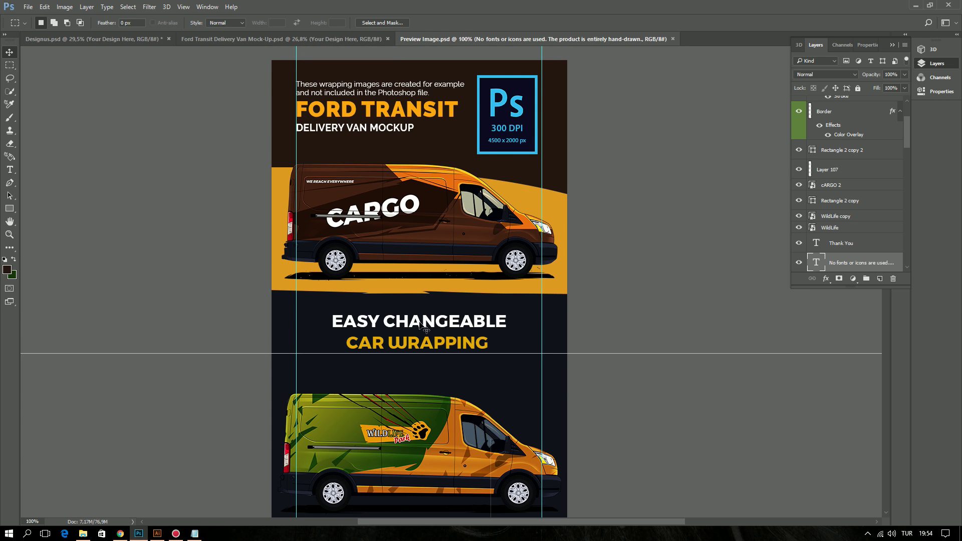
pyautogui.moveTo(420, 326); pyautogui.dragTo(420, 317)
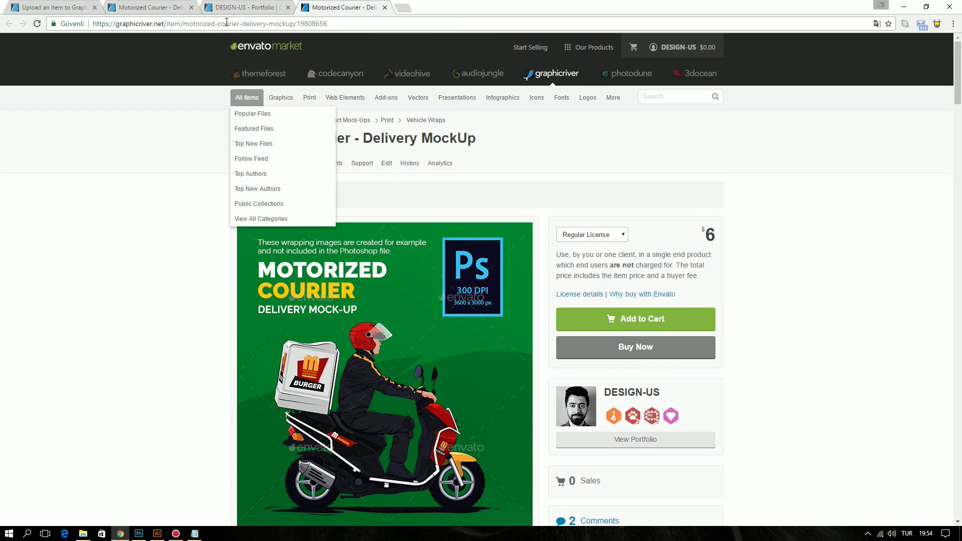
pyautogui.click(243, 7)
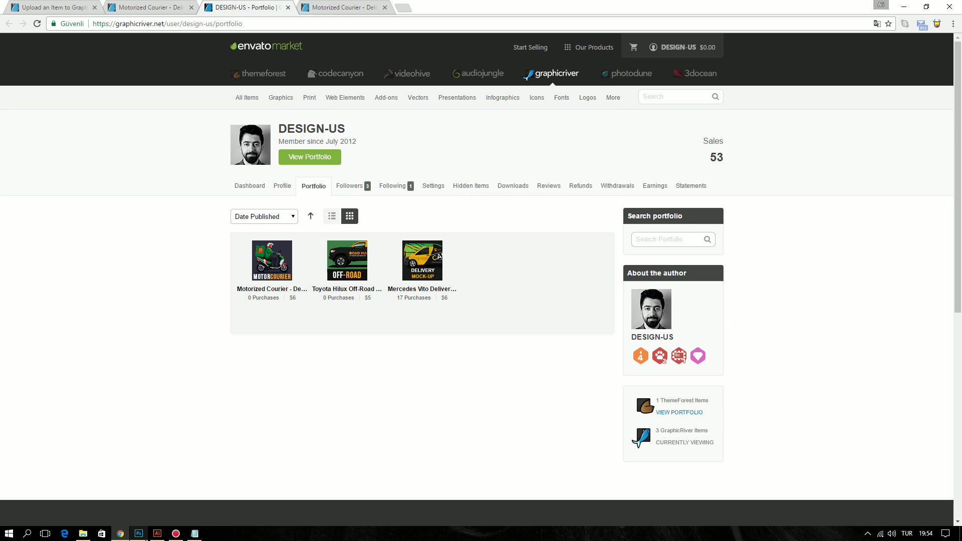
# Check Photoshop briefly, pass through the Motorized Courier tab, and return to the Upload an Item form
pyautogui.click(139, 533)
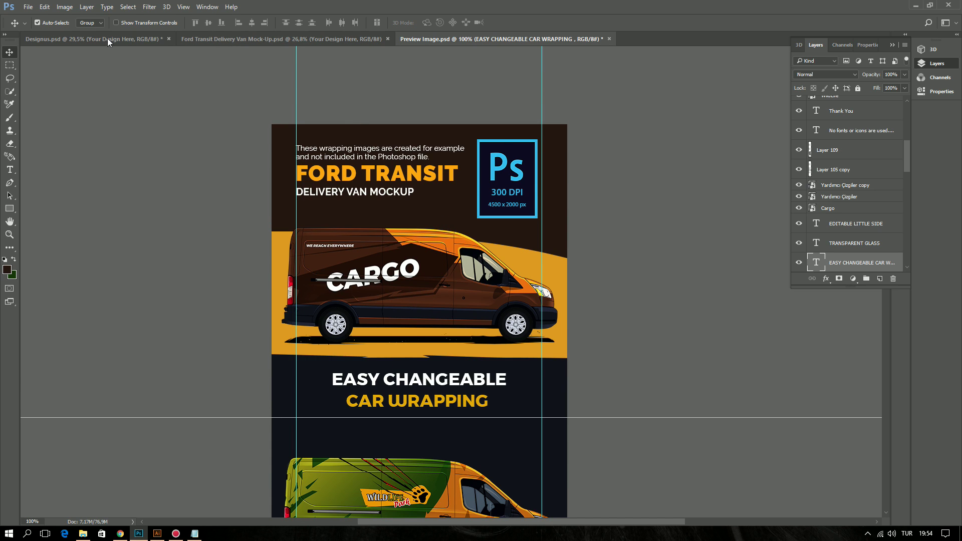
pyautogui.click(120, 533)
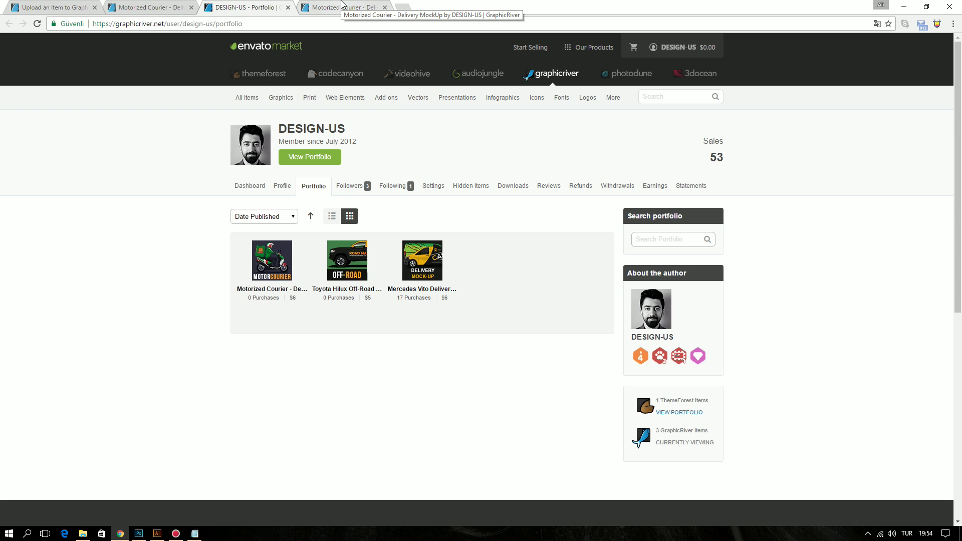
pyautogui.click(339, 6)
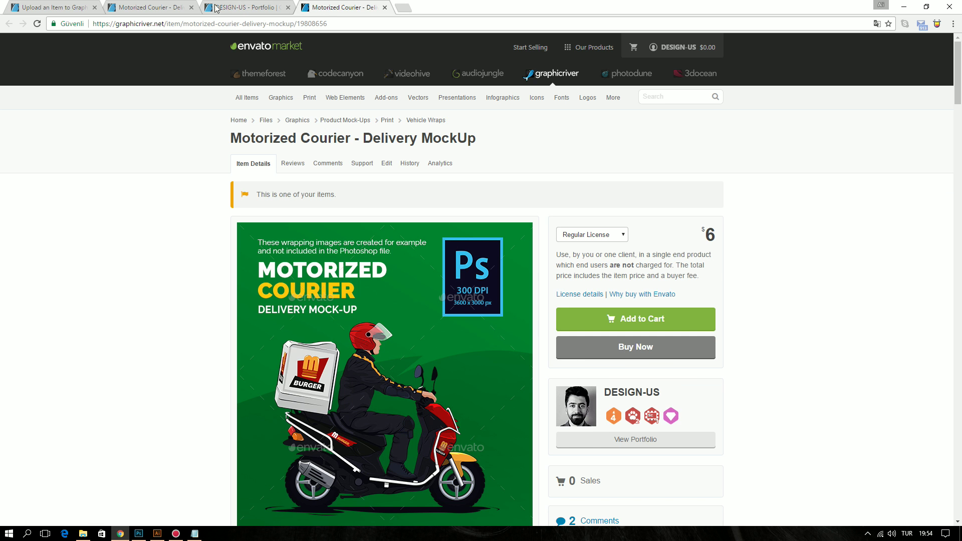
pyautogui.scroll(-4, 333, 200)
pyautogui.click(52, 7)
# Check the files offered for Thumbnail and its 80x80px size requirement
pyautogui.scroll(-4, 217, 335)
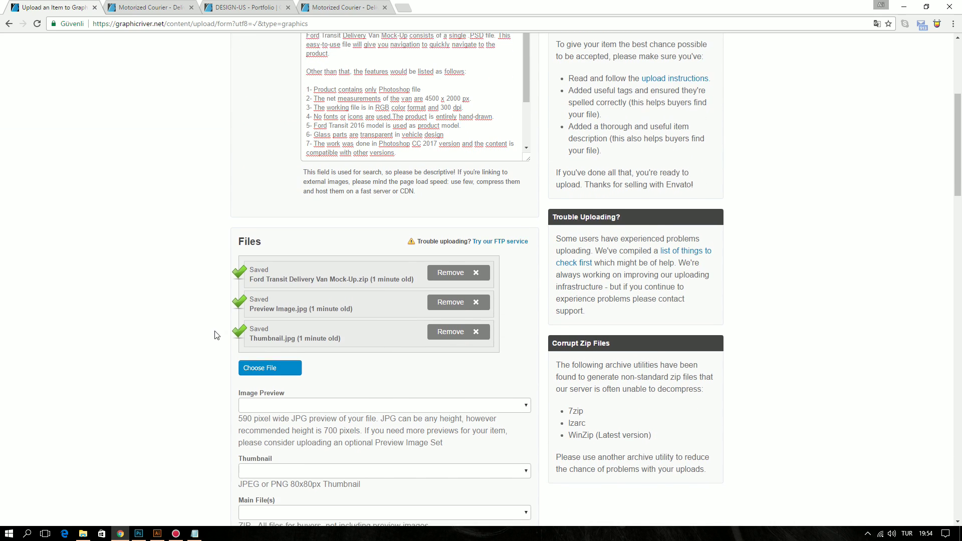
pyautogui.scroll(-1, 241, 300)
pyautogui.scroll(-3, 269, 265)
pyautogui.scroll(-1, 261, 236)
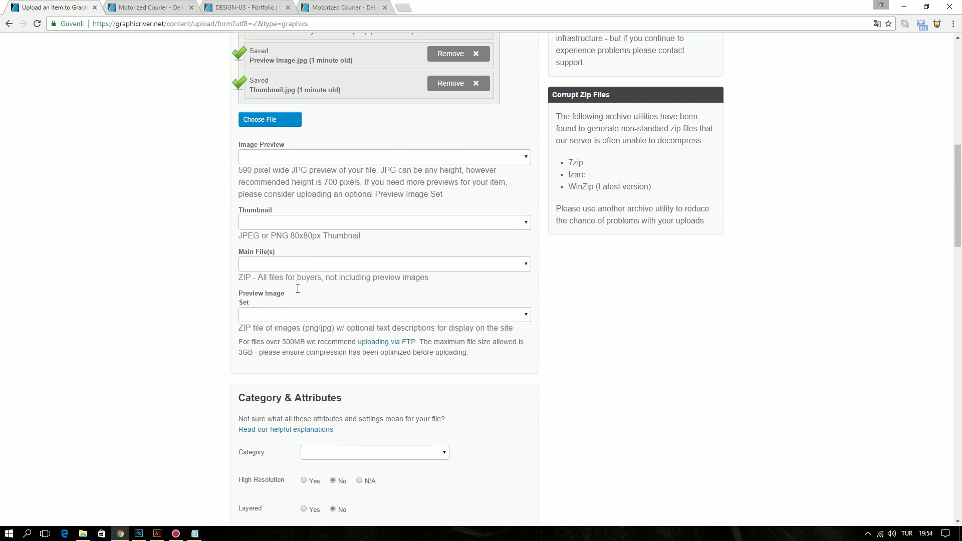
pyautogui.click(258, 225)
pyautogui.press('Escape')
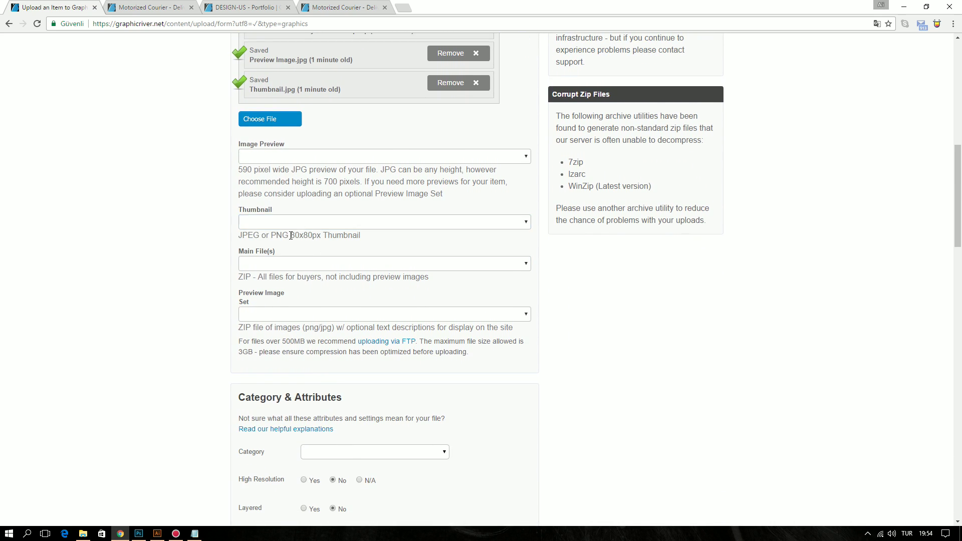
pyautogui.moveTo(291, 235); pyautogui.dragTo(317, 236)
pyautogui.click(315, 236)
pyautogui.moveTo(240, 235)
pyautogui.mouseDown()
pyautogui.moveTo(282, 236)
pyautogui.moveTo(288, 247)
pyautogui.mouseUp()
# Review the JPG preview hint, the main file requirement and the preview image set choices
pyautogui.scroll(2, 276, 298)
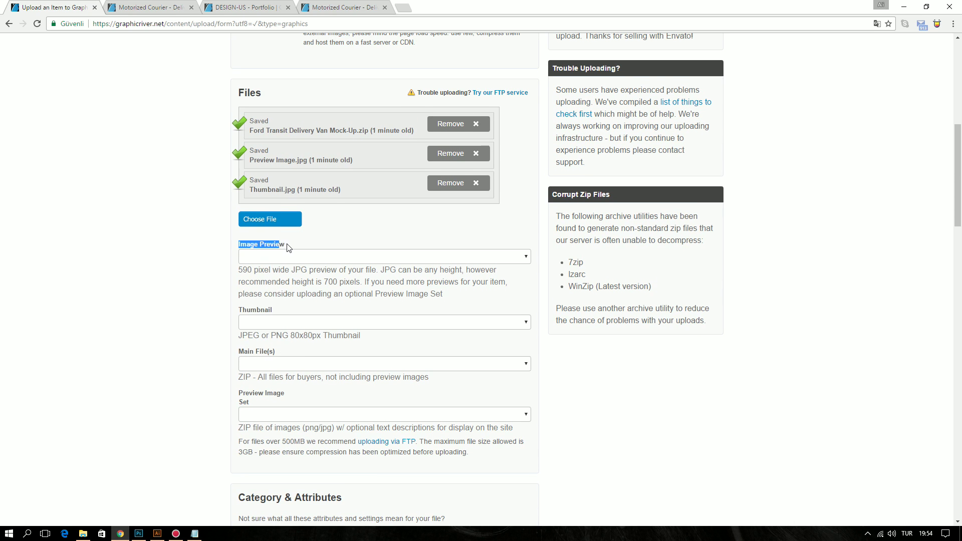
pyautogui.doubleClick(295, 269)
pyautogui.scroll(-1, 282, 314)
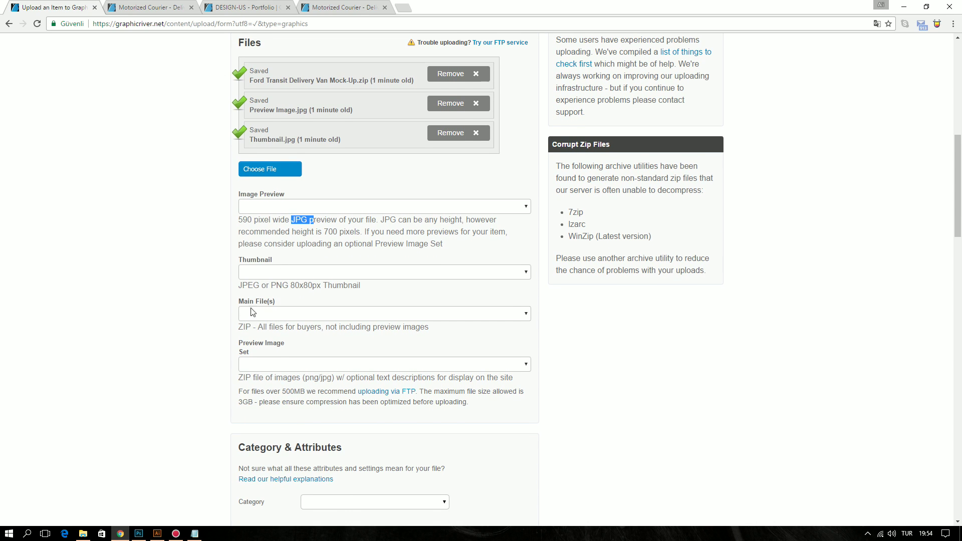
pyautogui.scroll(-2, 276, 261)
pyautogui.moveTo(240, 228); pyautogui.dragTo(442, 226)
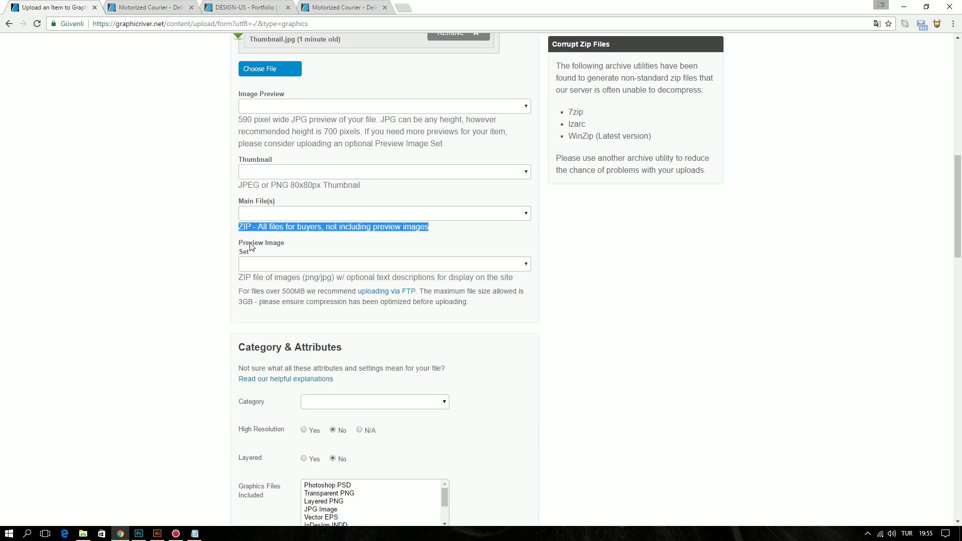
pyautogui.click(261, 263)
pyautogui.click(222, 264)
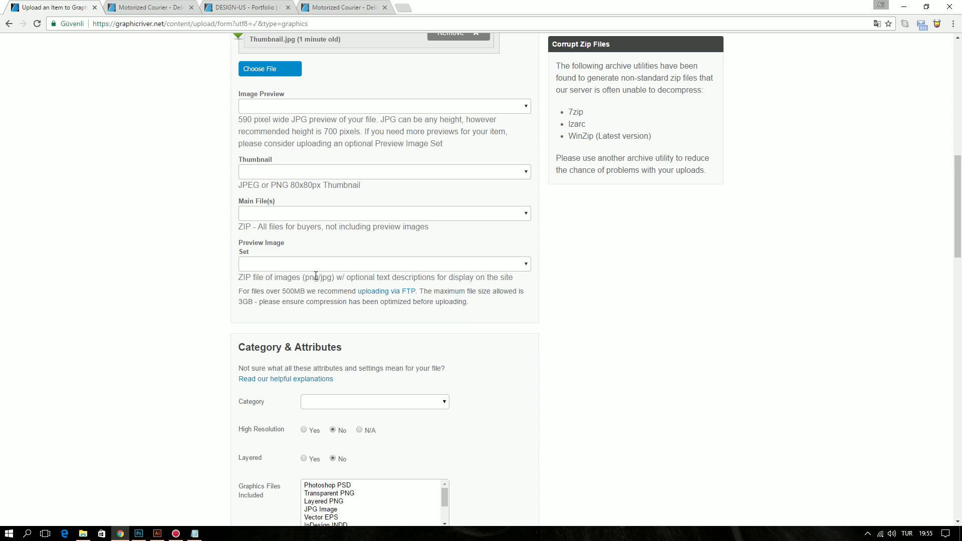
pyautogui.scroll(2, 315, 275)
pyautogui.scroll(3, 316, 275)
pyautogui.scroll(-2, 307, 271)
pyautogui.scroll(-1, 293, 263)
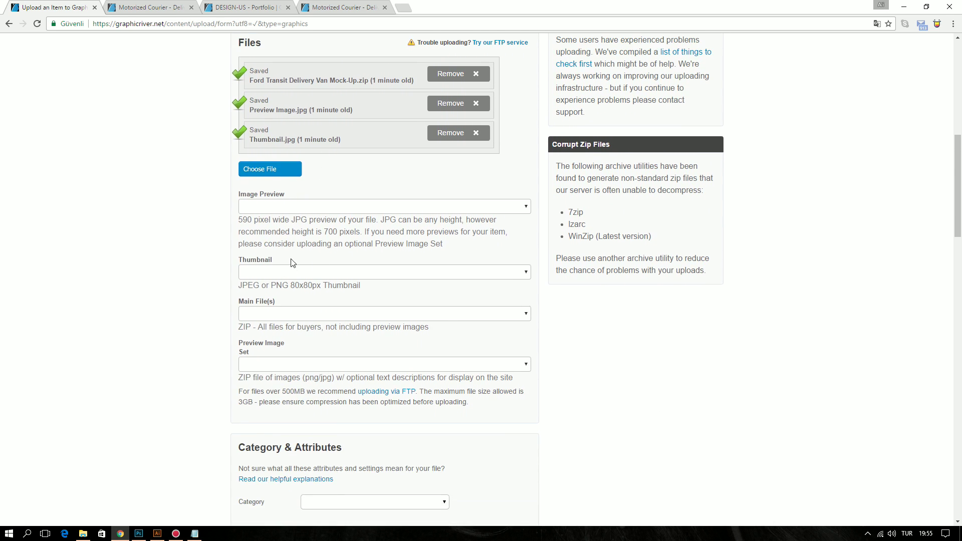
# Assign Preview Image.jpg as image preview, Thumbnail.jpg as thumbnail, and the Ford Transit ZIP as main file
pyautogui.click(271, 207)
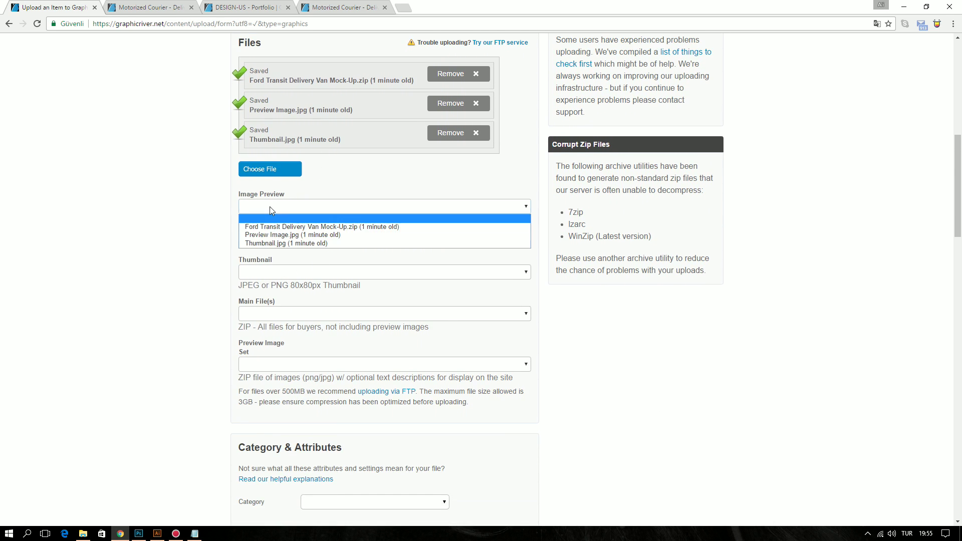
pyautogui.click(268, 236)
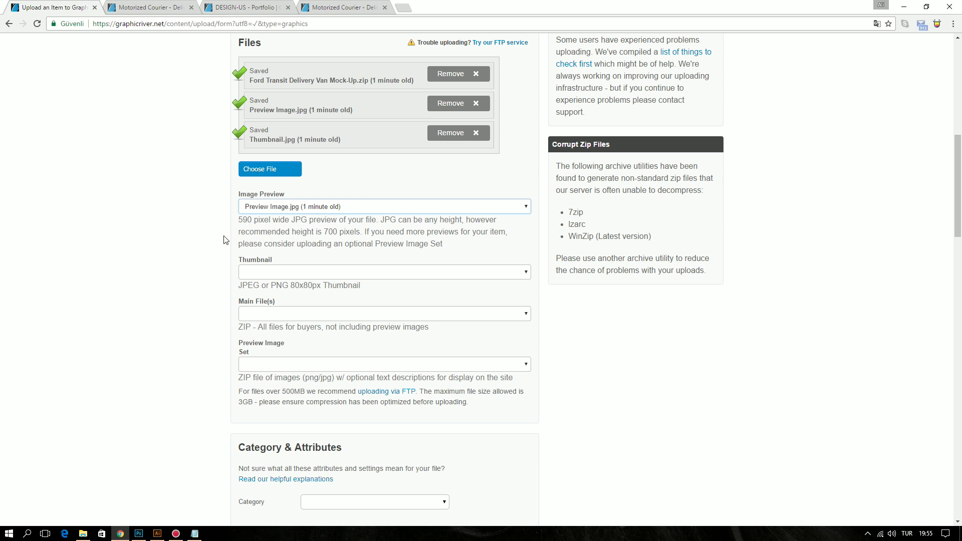
pyautogui.click(253, 273)
pyautogui.click(265, 307)
pyautogui.scroll(-3, 238, 283)
pyautogui.click(256, 163)
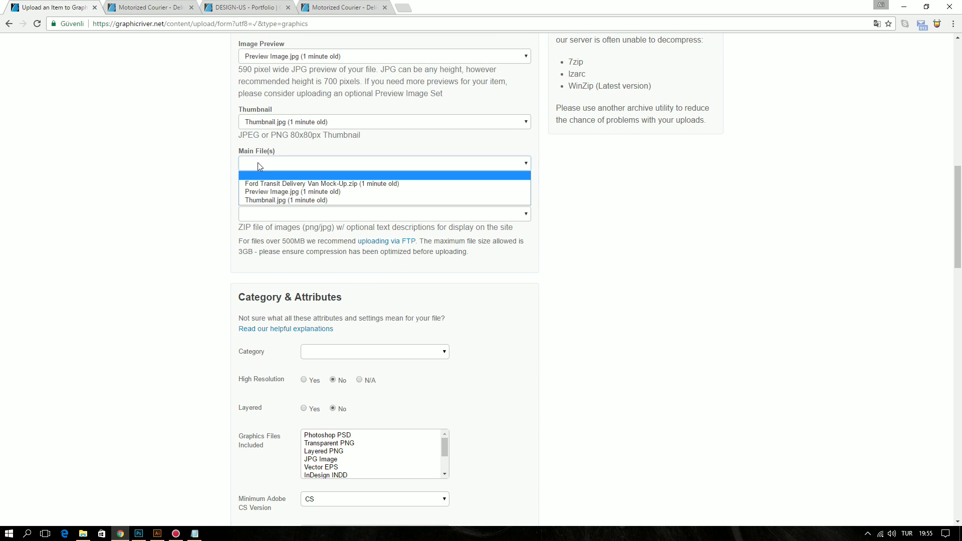
pyautogui.click(258, 185)
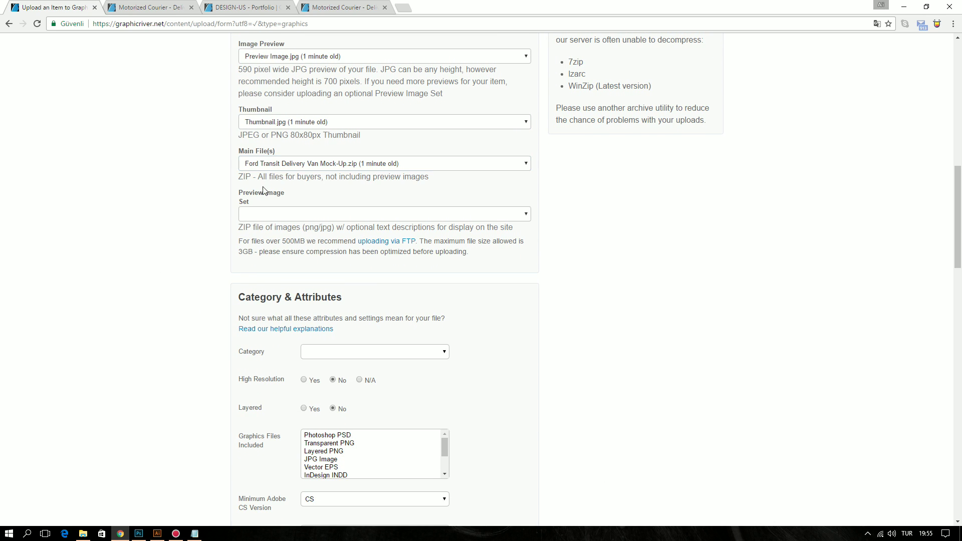
pyautogui.scroll(4, 266, 193)
pyautogui.scroll(1, 343, 210)
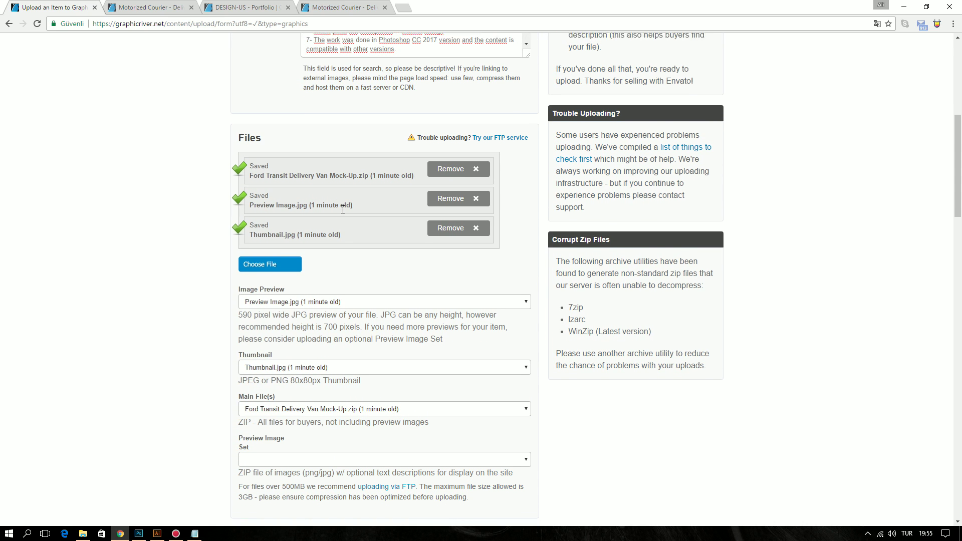
pyautogui.scroll(-1, 343, 209)
pyautogui.scroll(-2, 331, 210)
pyautogui.scroll(-2, 330, 211)
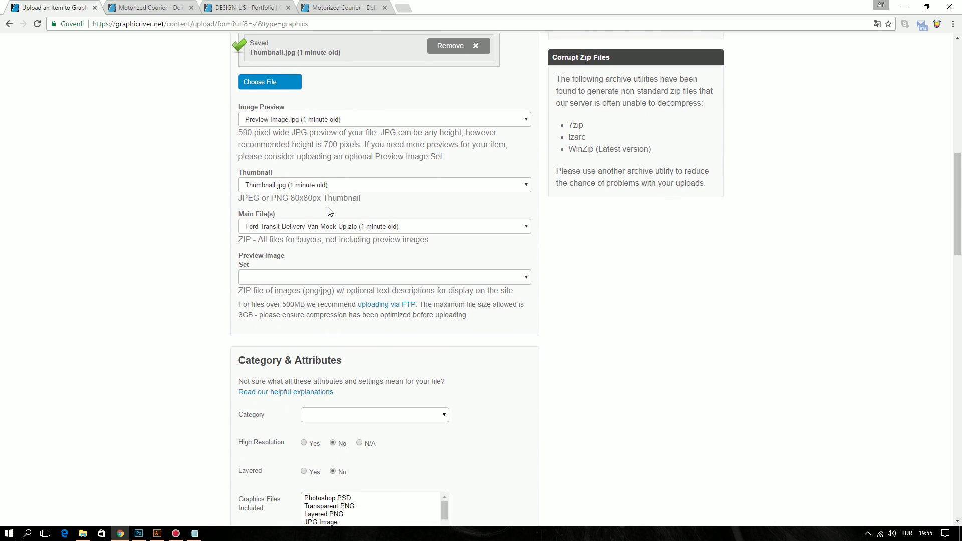
pyautogui.scroll(-2, 301, 207)
pyautogui.scroll(-1, 265, 203)
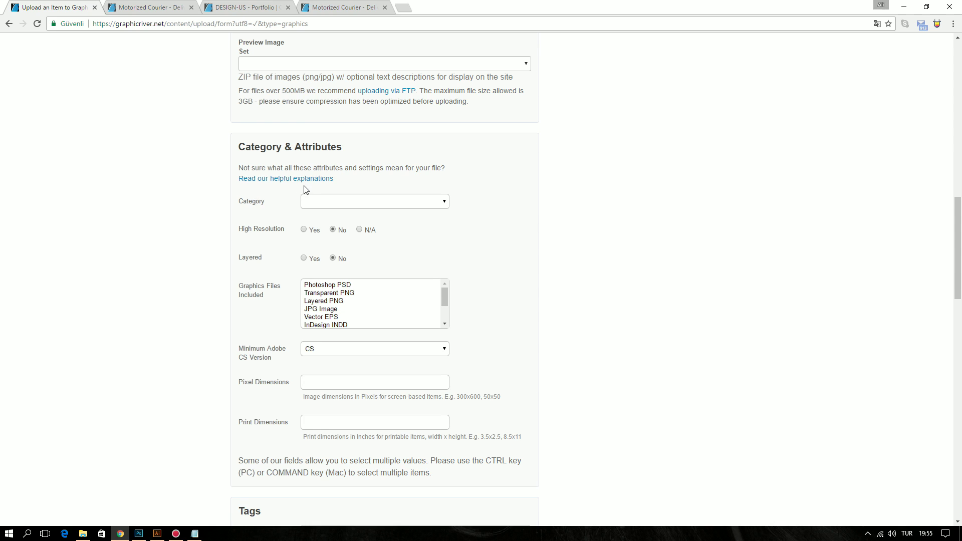
# Set the item category to Vehicle Wraps
pyautogui.scroll(-1, 306, 190)
pyautogui.click(337, 153)
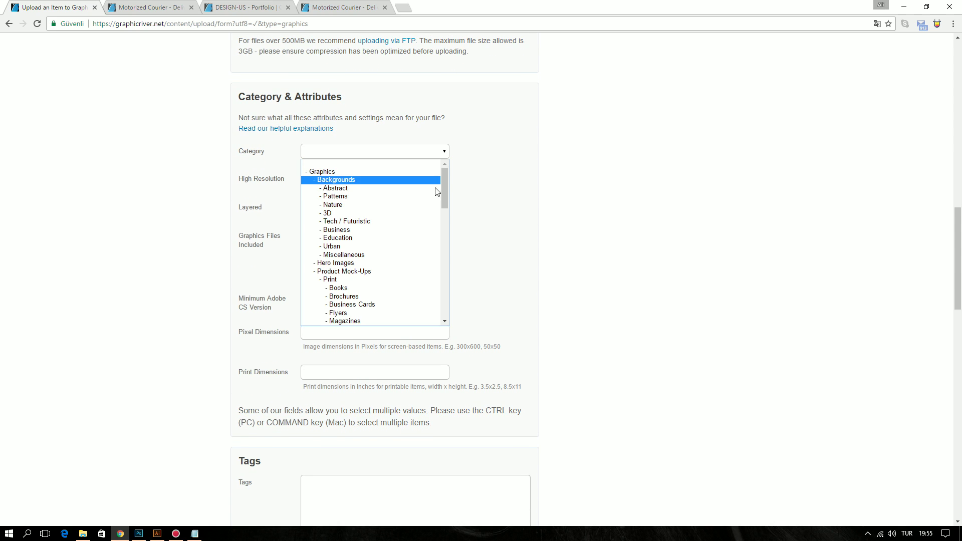
pyautogui.moveTo(442, 184); pyautogui.dragTo(444, 196)
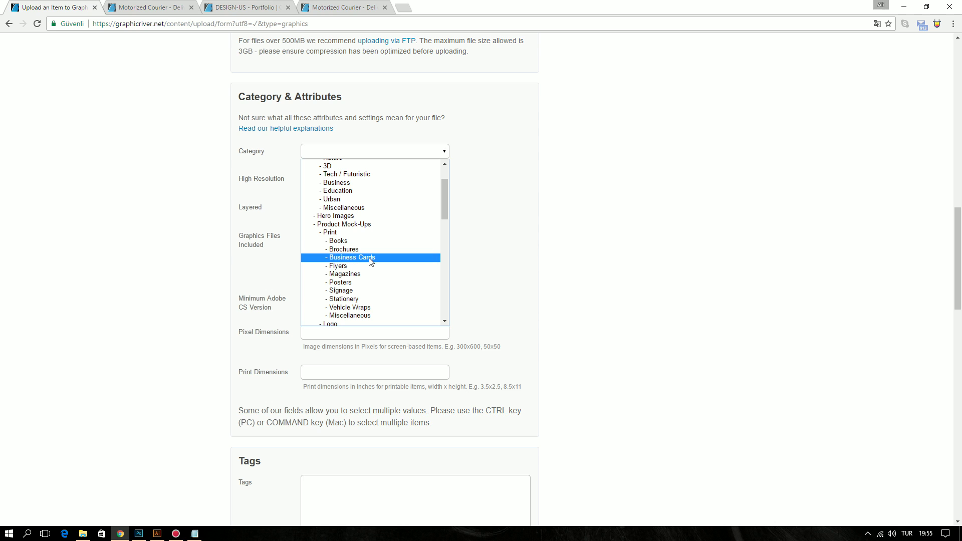
pyautogui.scroll(-2, 380, 276)
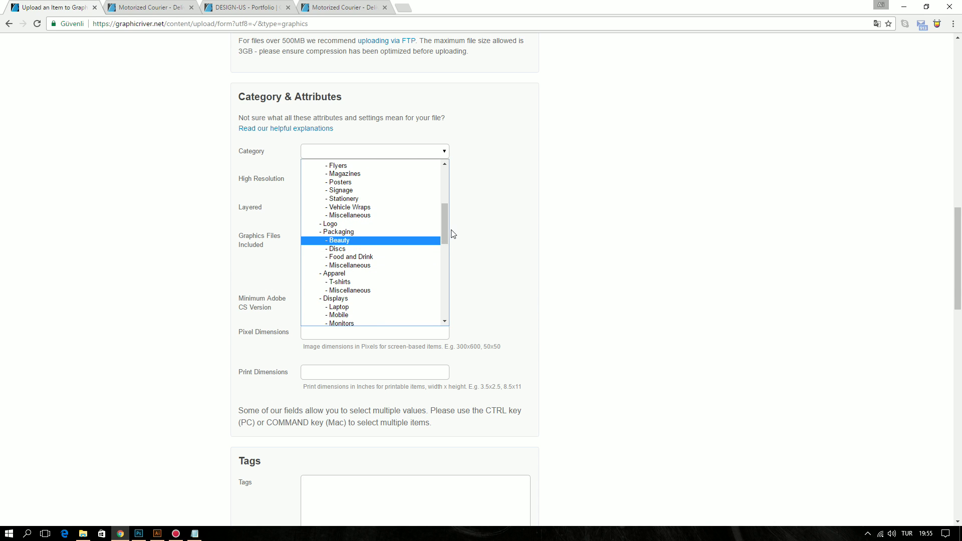
pyautogui.moveTo(447, 227); pyautogui.dragTo(452, 219)
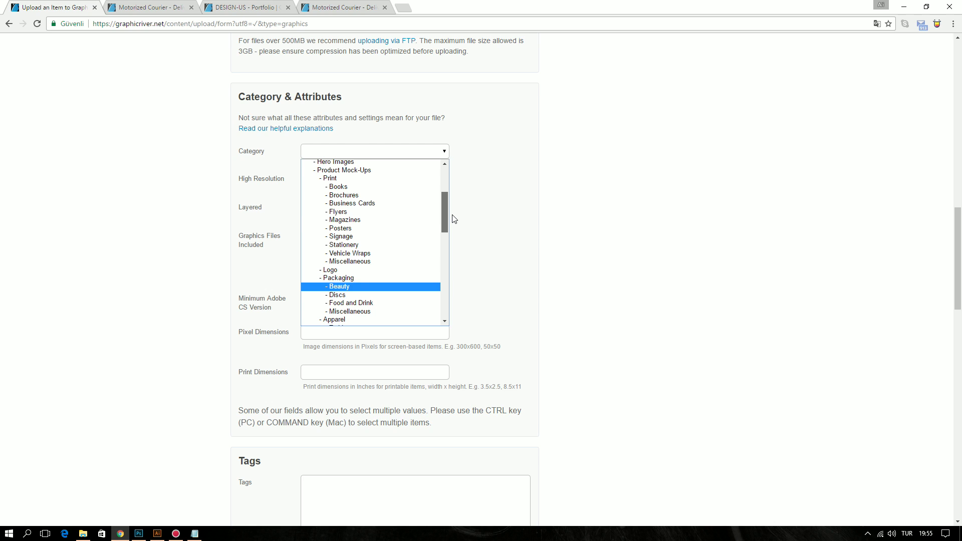
pyautogui.click(353, 256)
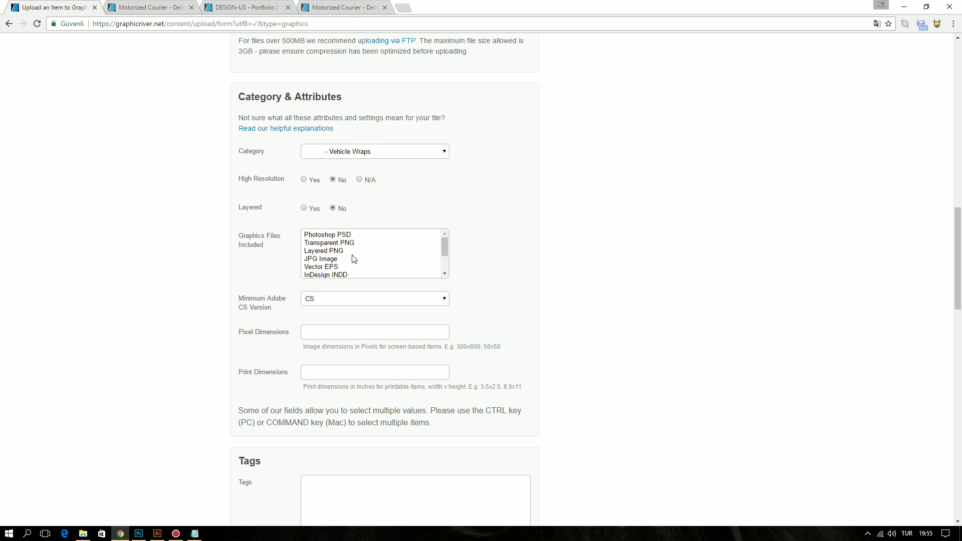
# Mark the item high-resolution and layered, include Photoshop PSD, and set minimum Adobe CS version to CS3
pyautogui.click(304, 181)
pyautogui.click(304, 209)
pyautogui.scroll(-1, 339, 244)
pyautogui.scroll(1, 339, 244)
pyautogui.click(338, 236)
pyautogui.scroll(-2, 260, 356)
pyautogui.click(319, 200)
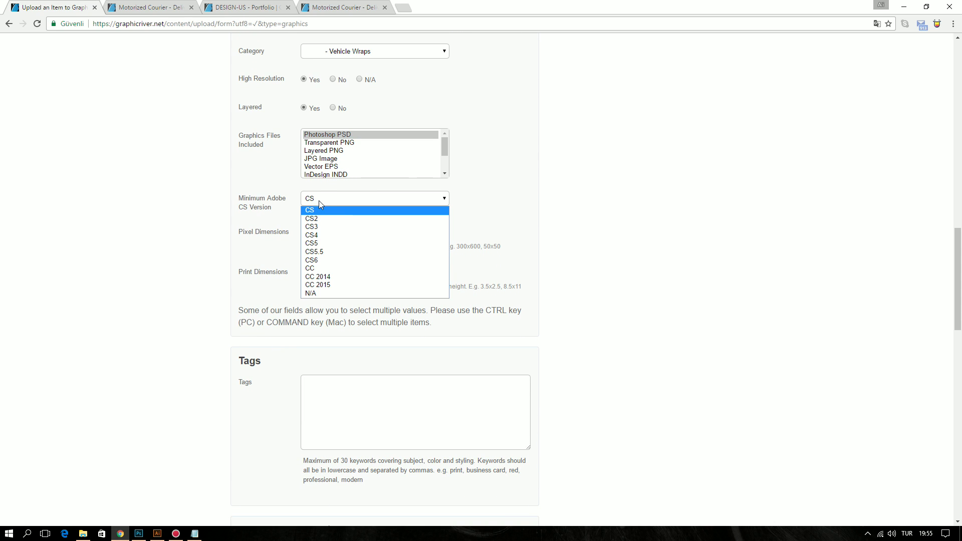
pyautogui.click(340, 227)
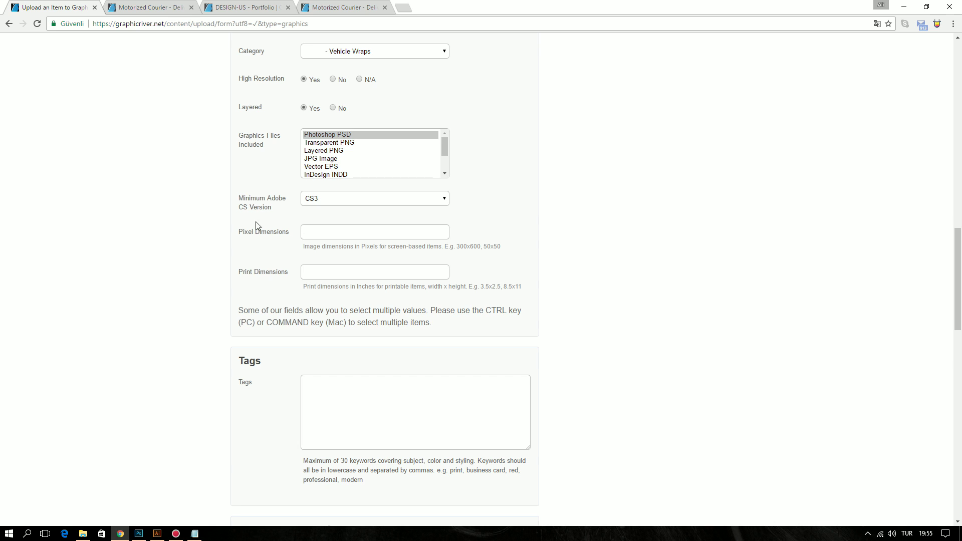
pyautogui.scroll(-3, 266, 246)
pyautogui.scroll(1, 313, 172)
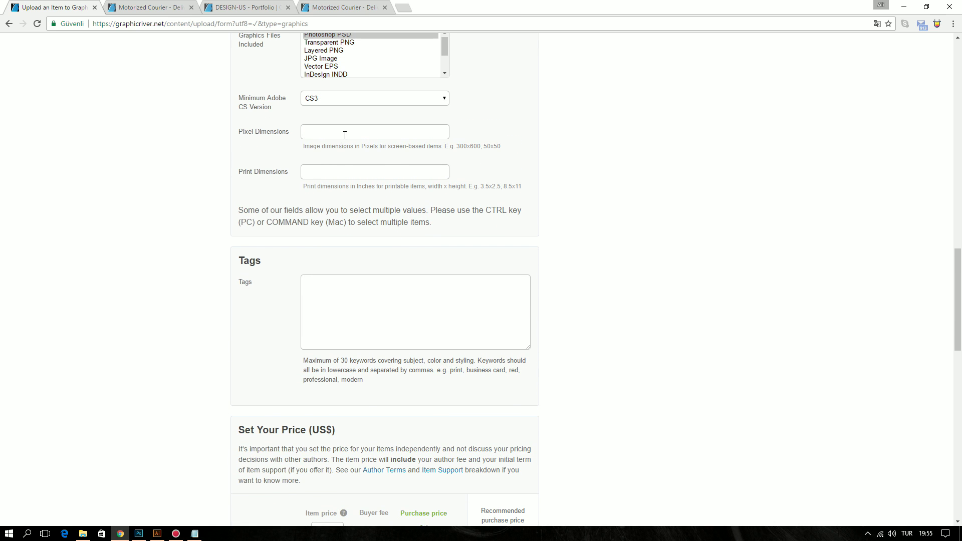
# Select the 4500 x 2000 size in the Documentation notes, then return to the upload form
pyautogui.click(139, 534)
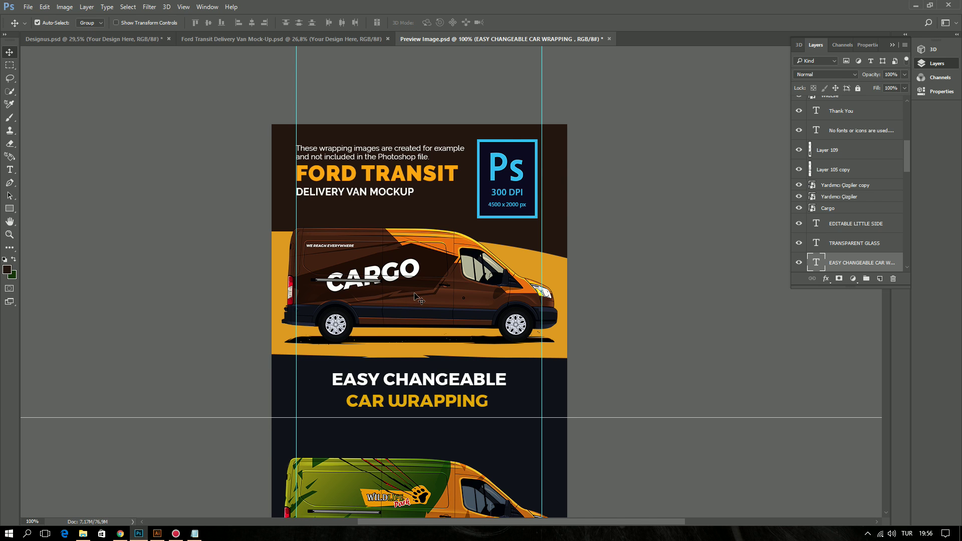
pyautogui.click(194, 534)
pyautogui.click(695, 207)
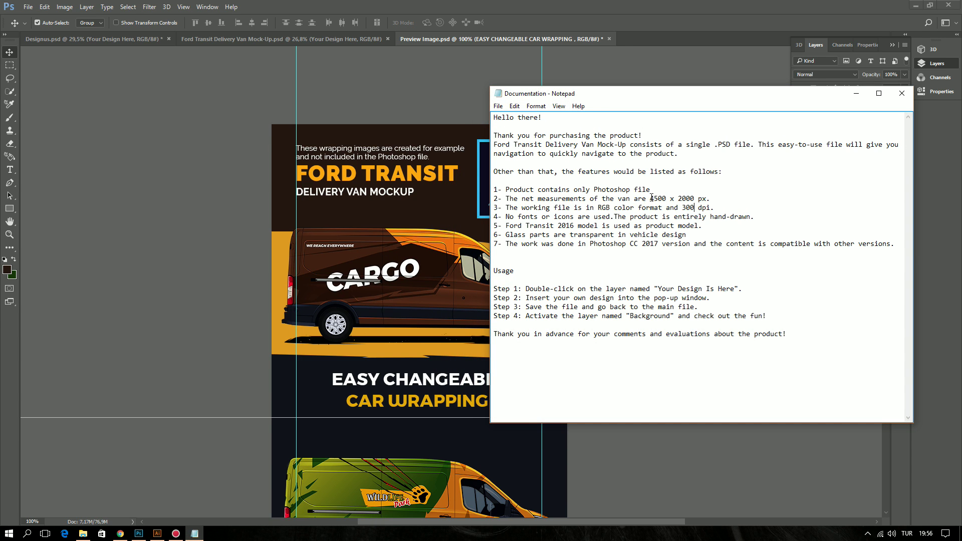
pyautogui.moveTo(651, 199); pyautogui.dragTo(695, 198)
pyautogui.click(139, 534)
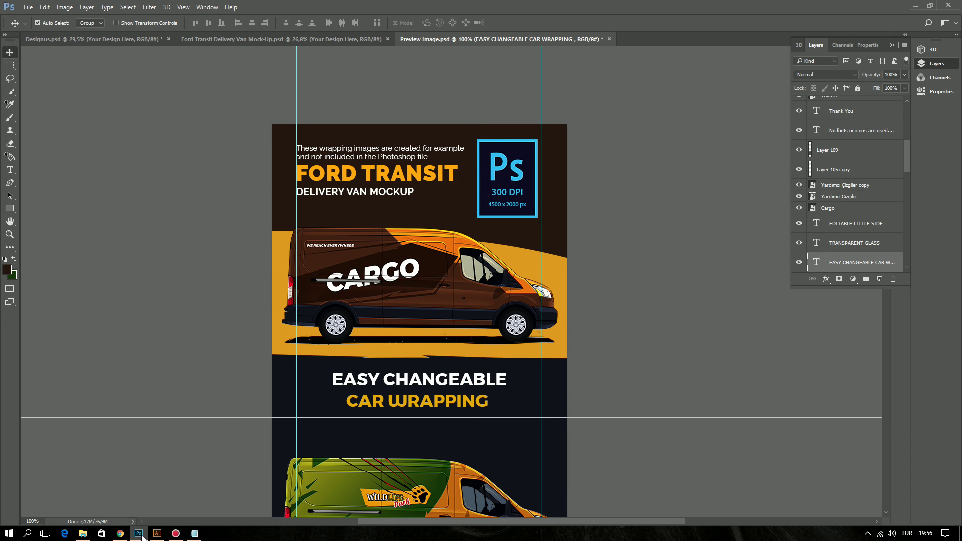
pyautogui.click(120, 534)
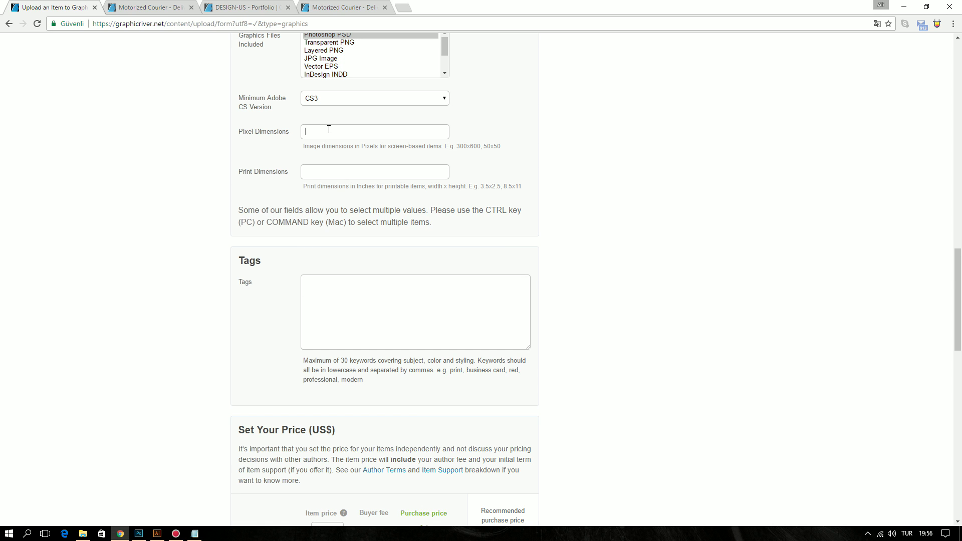
# Enter 4500x2000 as Pixel Dimensions and place the cursor in the Print Dimensions field
pyautogui.write('4500x2000')
pyautogui.doubleClick(457, 146)
pyautogui.click(366, 181)
pyautogui.click(378, 172)
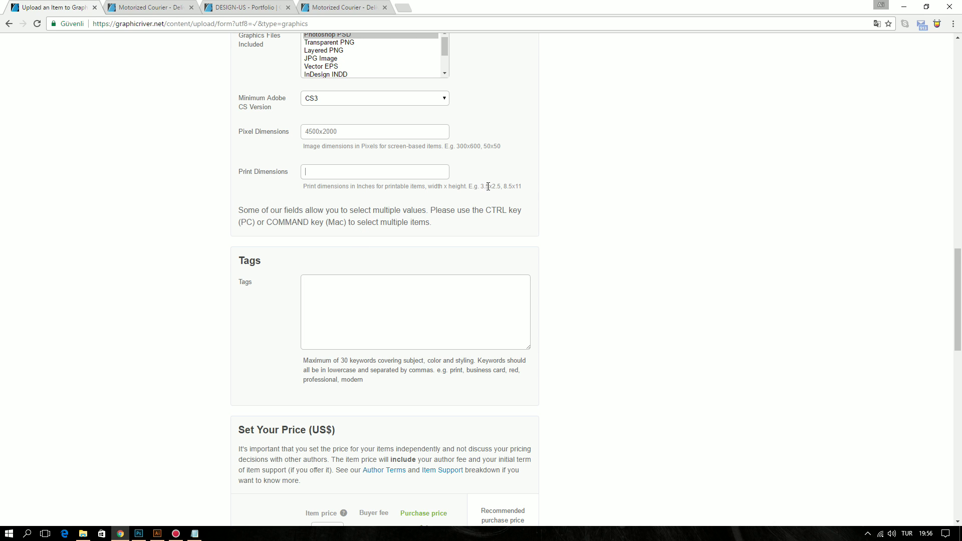
pyautogui.click(138, 534)
# In a new document setup, enter 4500 x 2000 px and switch to inches, reading 62.5 x 27.778
pyautogui.click(28, 7)
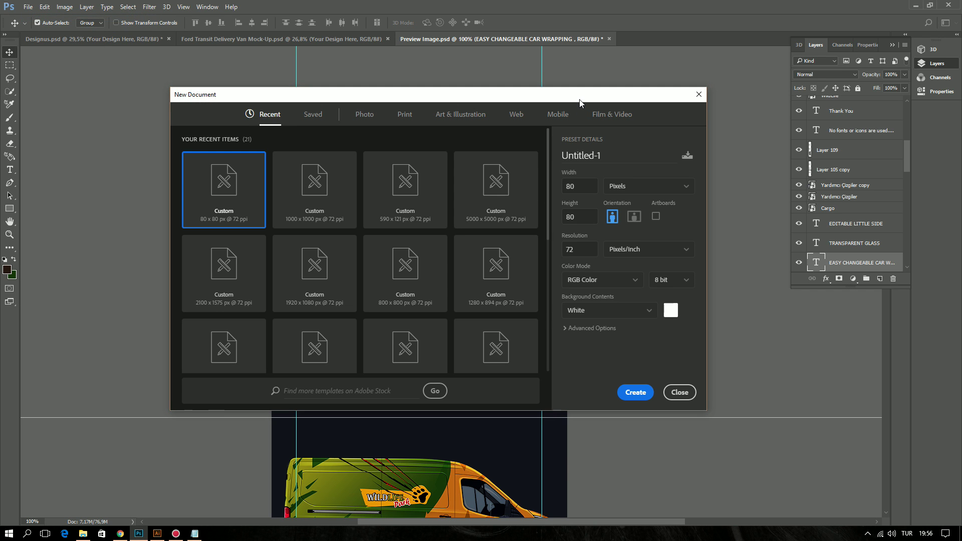
pyautogui.click(652, 186)
pyautogui.click(646, 196)
pyautogui.click(586, 186)
pyautogui.write('4500')
pyautogui.press('Tab')
pyautogui.write('2000')
pyautogui.click(627, 187)
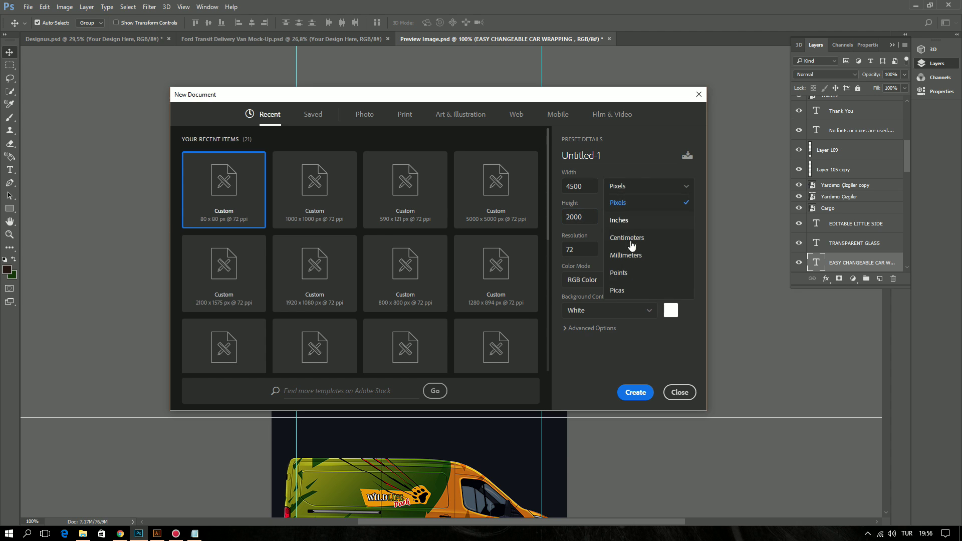
pyautogui.click(624, 220)
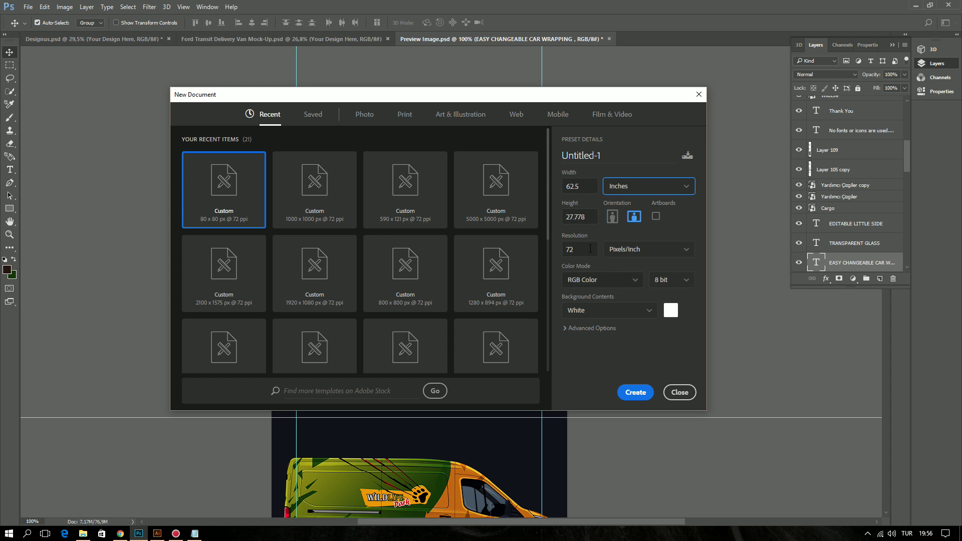
pyautogui.click(573, 217)
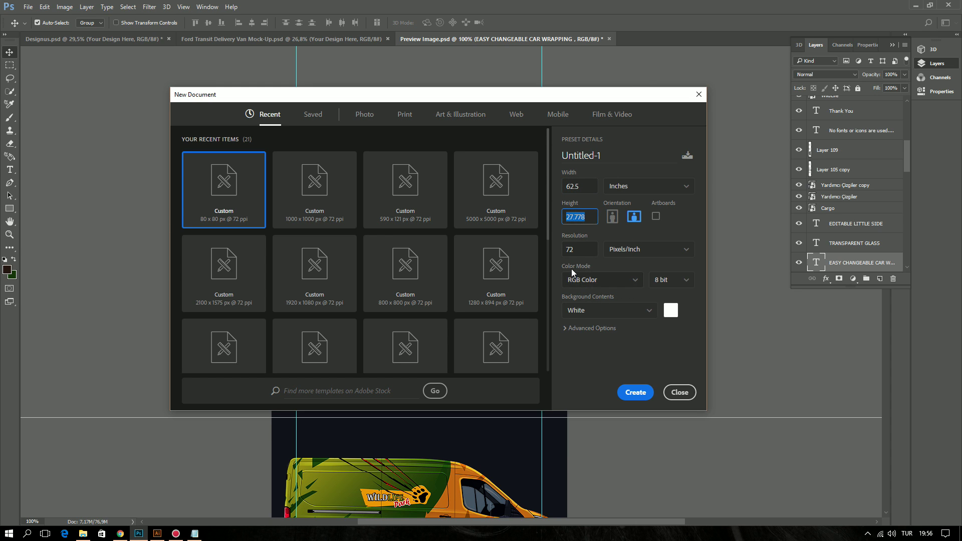
pyautogui.hotkey('alt', 'Tab')
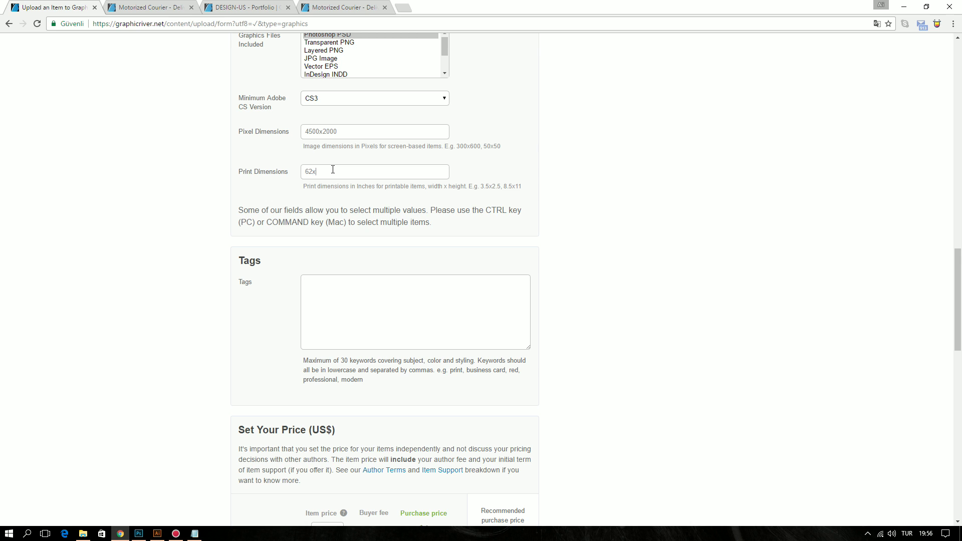
# Enter 62x27 as the Print Dimensions, then place the cursor in the Tags field
pyautogui.write('67')
pyautogui.write('27')
pyautogui.scroll(-2, 389, 312)
pyautogui.scroll(-4, 391, 316)
pyautogui.scroll(-2, 398, 320)
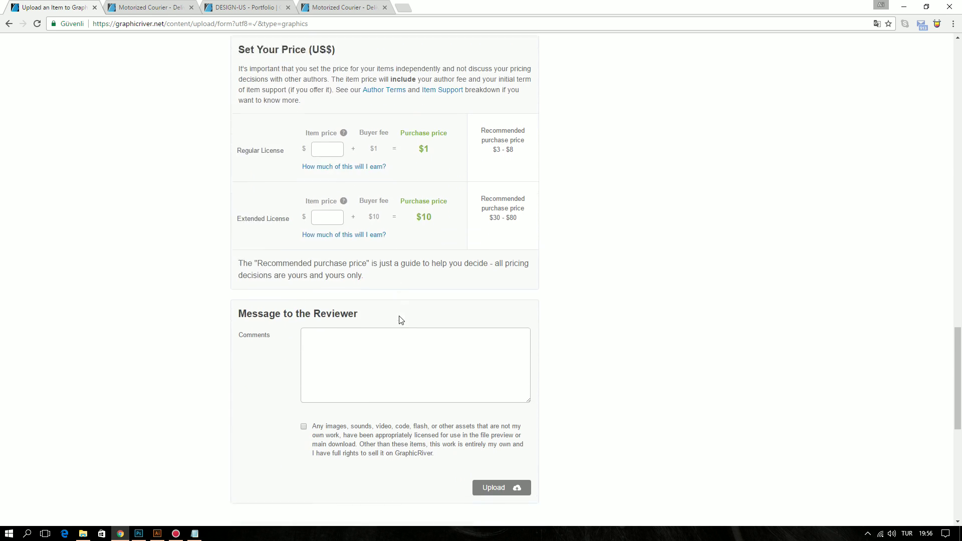
pyautogui.scroll(4, 400, 317)
pyautogui.scroll(1, 400, 316)
pyautogui.click(346, 172)
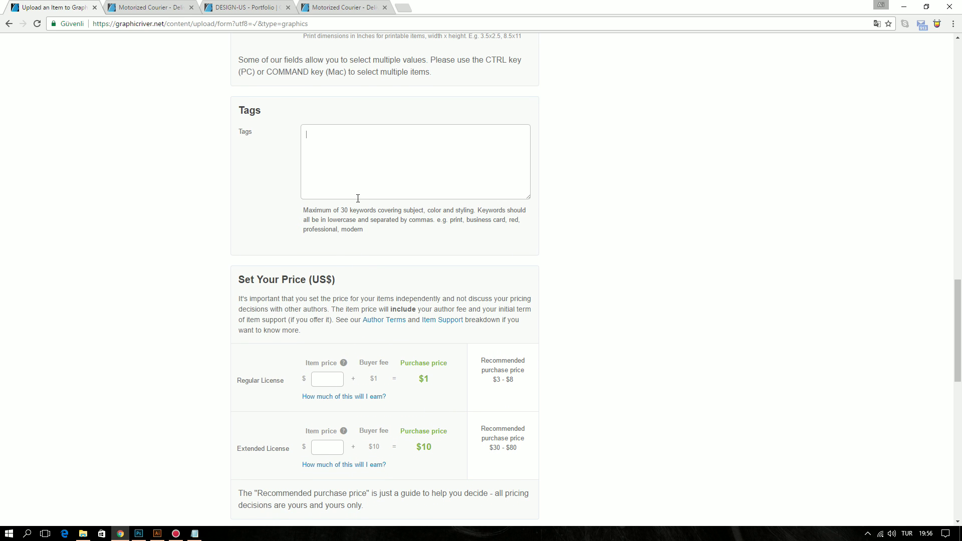
# Add tags: delivery van mockup, ford transit 2016, ford transit 2017, product mockup, van mockup, courier mockup, vehicle wrap
pyautogui.scroll(4, 356, 286)
pyautogui.scroll(1, 371, 316)
pyautogui.scroll(8, 390, 310)
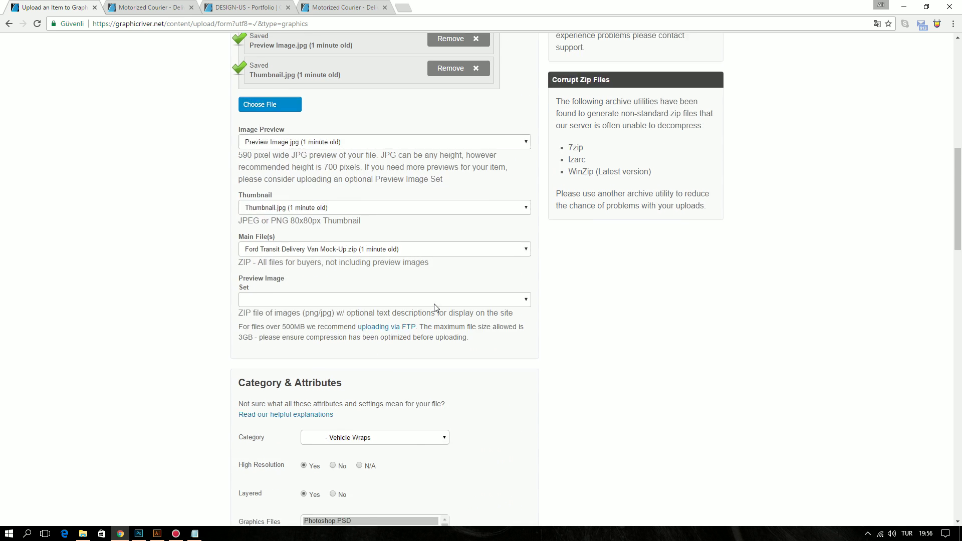
pyautogui.scroll(6, 438, 307)
pyautogui.scroll(-9, 438, 308)
pyautogui.scroll(-7, 437, 306)
pyautogui.scroll(-2, 437, 306)
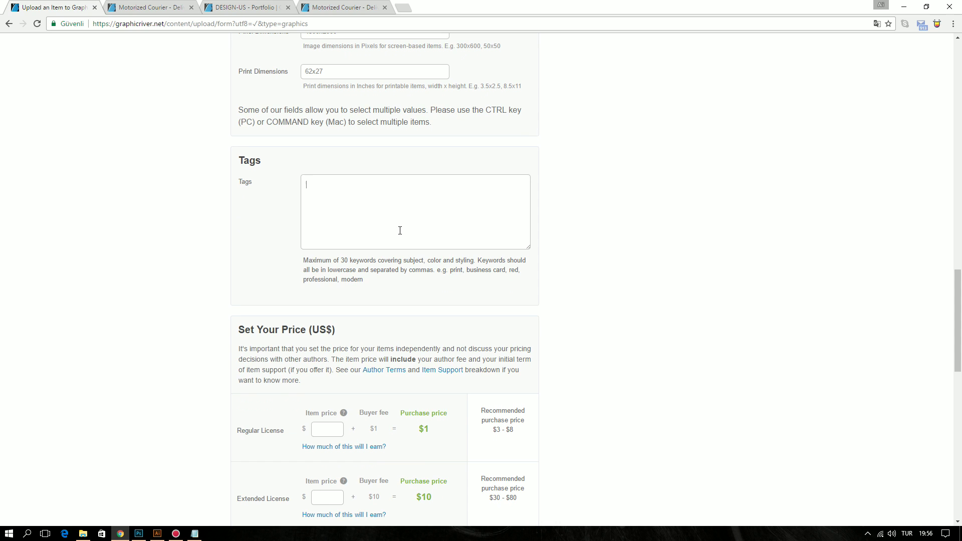
pyautogui.write('delivery van ')
pyautogui.write('mockup, for')
pyautogui.write('d transit 2016, ford')
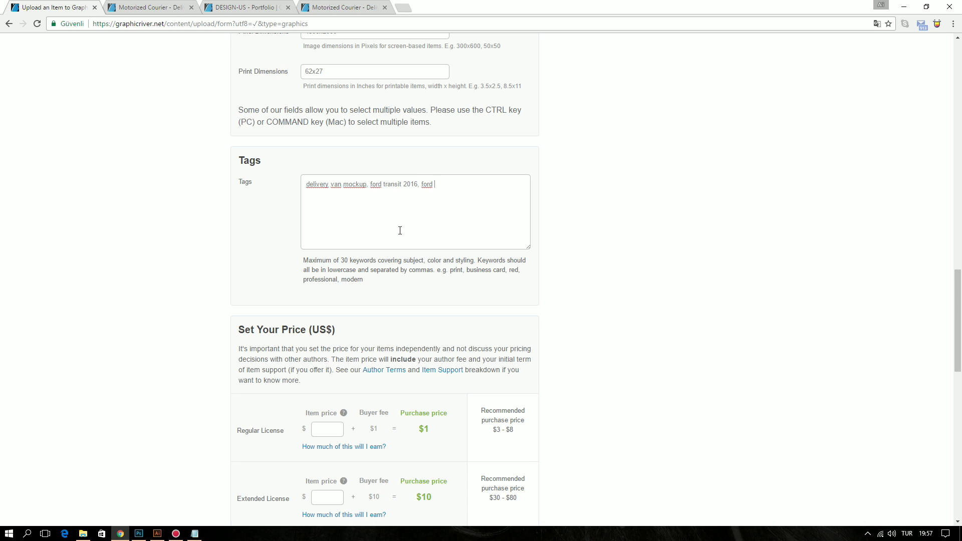
pyautogui.write('2017, product ')
pyautogui.write('mockup, van ')
pyautogui.write('mockup, ')
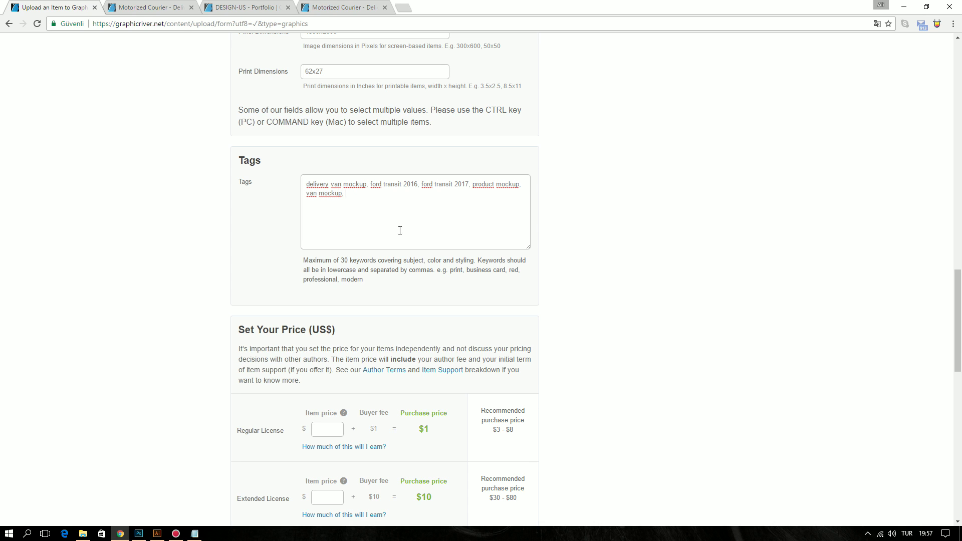
pyautogui.write('courier mocku')
pyautogui.write('p, v')
pyautogui.write('ehicle wrap,')
pyautogui.scroll(-1, 395, 232)
pyautogui.scroll(-1, 391, 240)
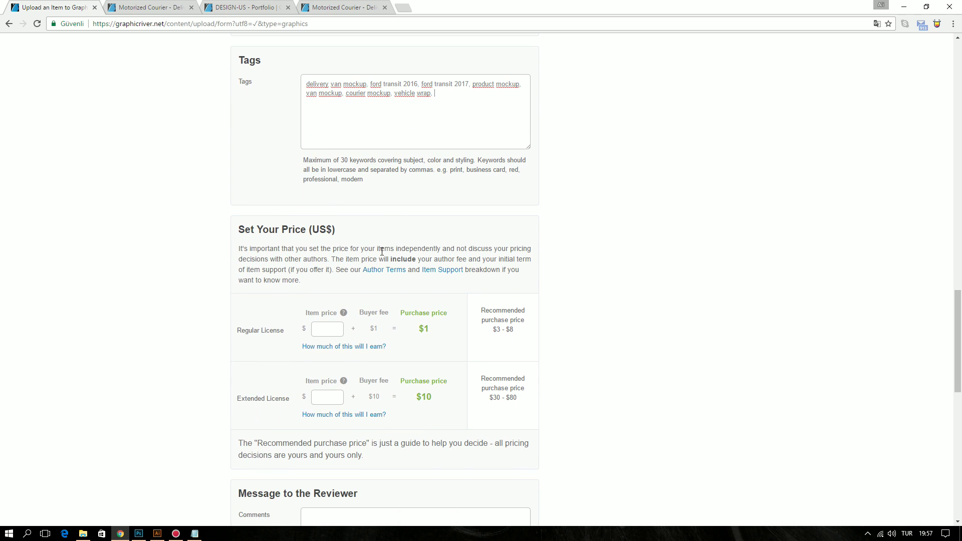
pyautogui.scroll(-2, 384, 246)
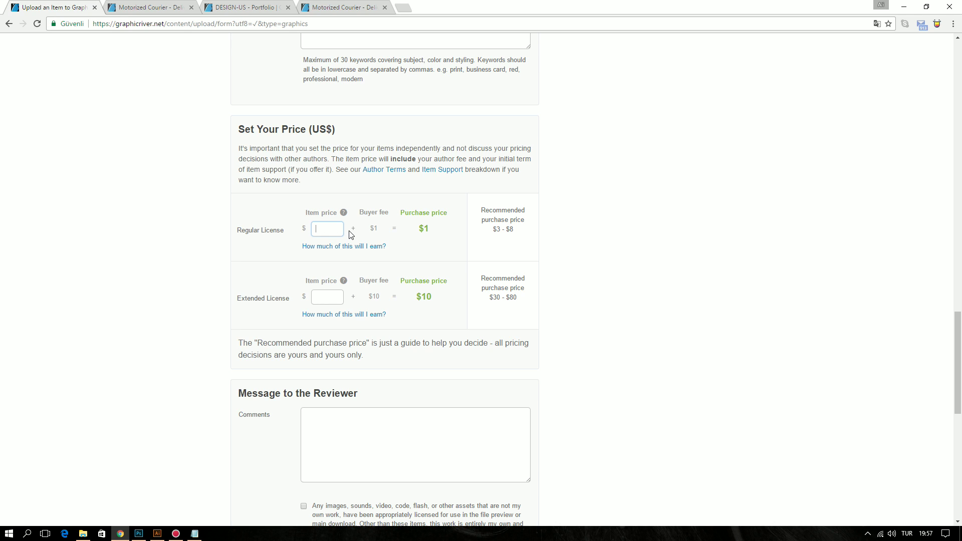
# Price the item at $5 for the Regular License and $50 for the Extended License
pyautogui.write('5')
pyautogui.moveTo(420, 229); pyautogui.dragTo(436, 230)
pyautogui.scroll(2, 371, 288)
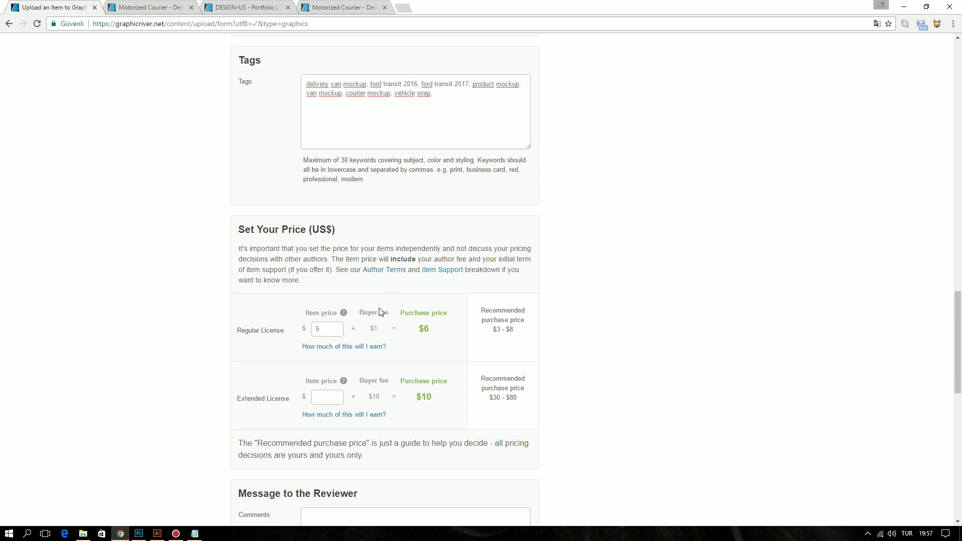
pyautogui.scroll(-1, 381, 304)
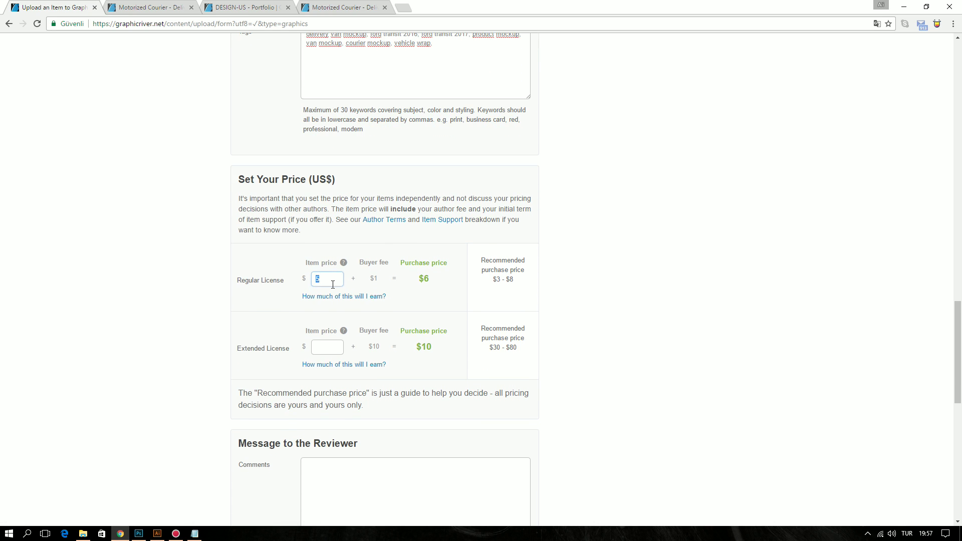
pyautogui.click(565, 294)
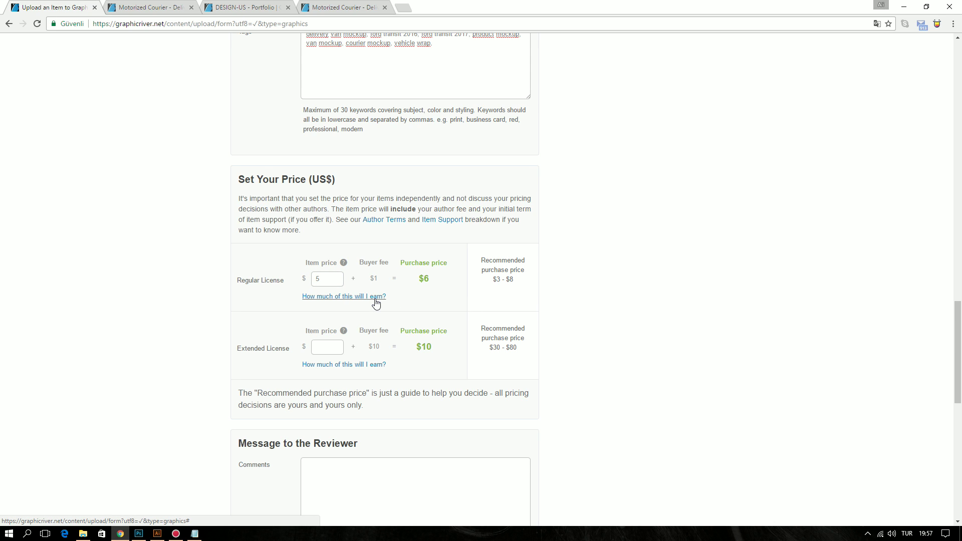
pyautogui.scroll(-2, 382, 309)
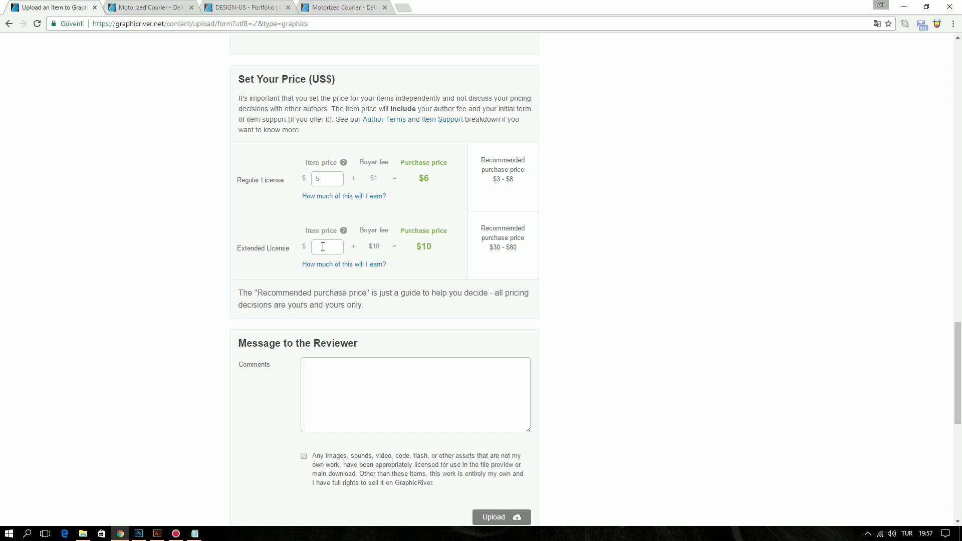
pyautogui.write('50')
# Tick the ownership rights statement and leave the reviewer comment 'Thank you for reviewing'
pyautogui.scroll(-1, 321, 295)
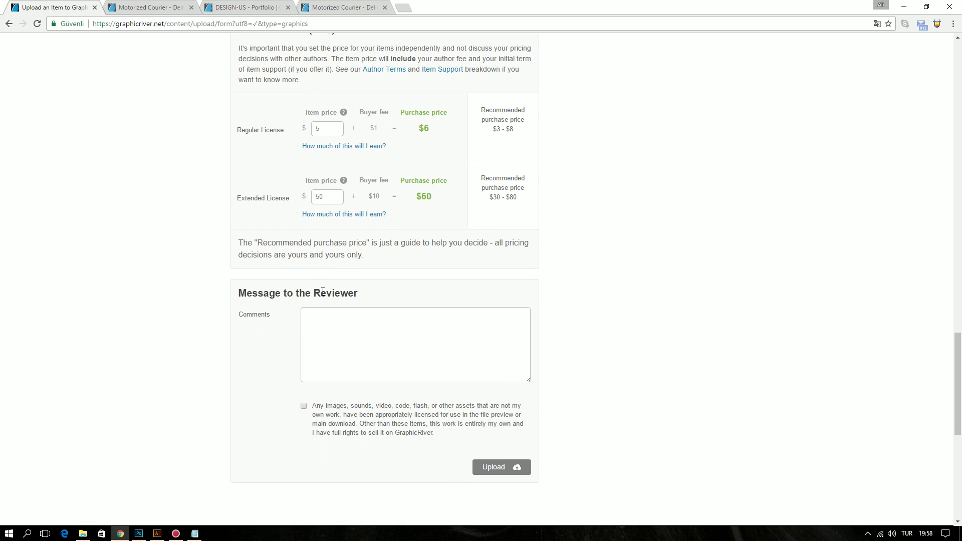
pyautogui.scroll(-2, 305, 285)
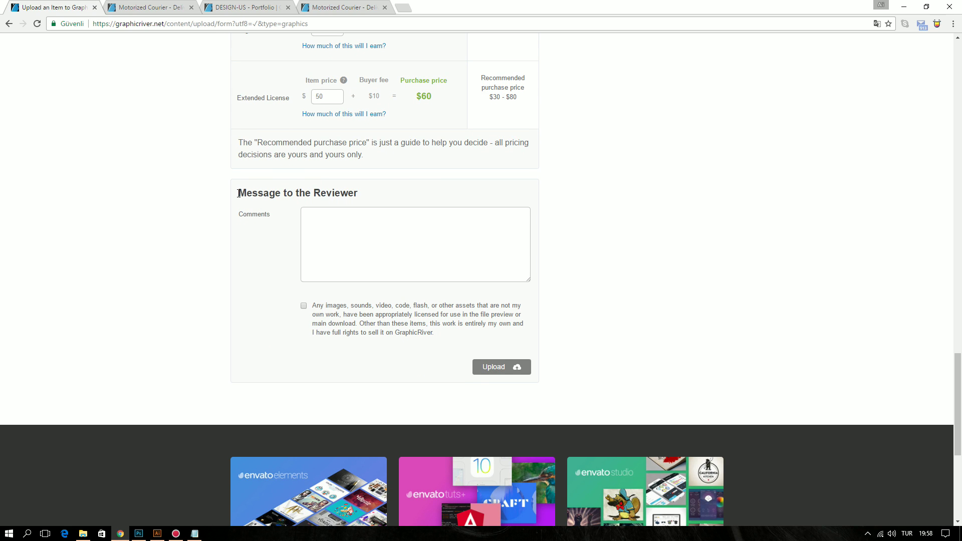
pyautogui.moveTo(237, 196); pyautogui.dragTo(366, 196)
pyautogui.click(361, 279)
pyautogui.click(304, 305)
pyautogui.scroll(8, 305, 369)
pyautogui.scroll(-4, 331, 351)
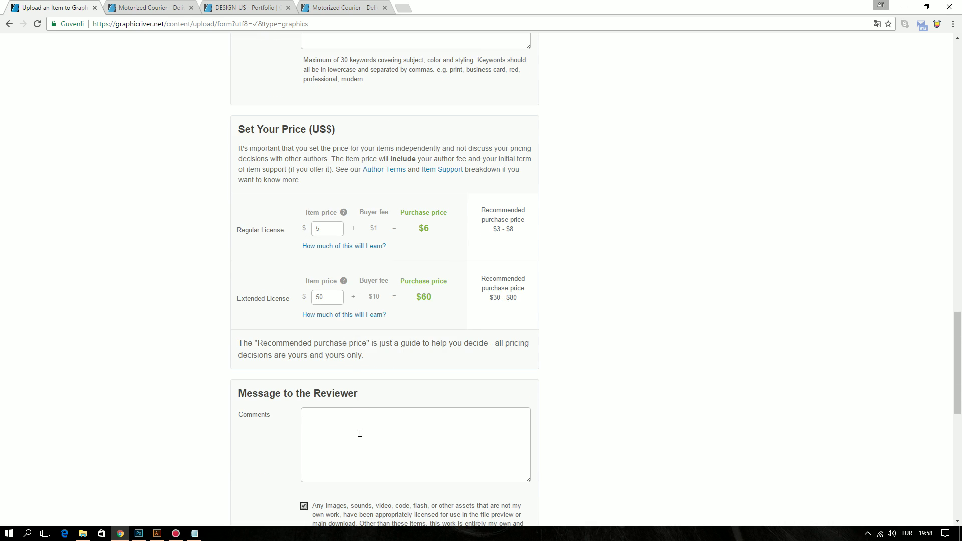
pyautogui.write('Thankyou for reviewing')
# Look over the completed form, then submit the Ford Transit Delivery Van Mock-Up for review
pyautogui.scroll(-6, 386, 353)
pyautogui.scroll(8, 421, 376)
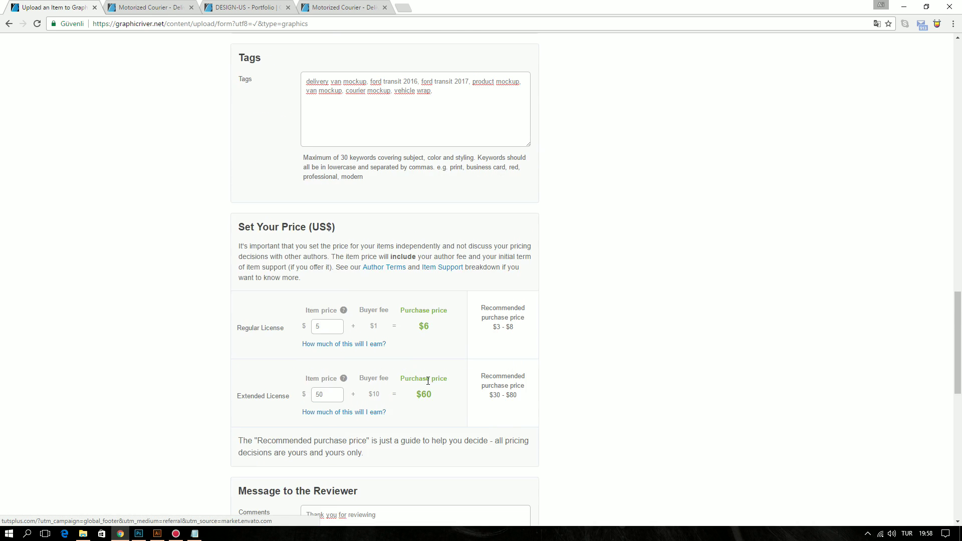
pyautogui.scroll(5, 428, 381)
pyautogui.scroll(4, 428, 380)
pyautogui.scroll(4, 426, 350)
pyautogui.scroll(1, 423, 323)
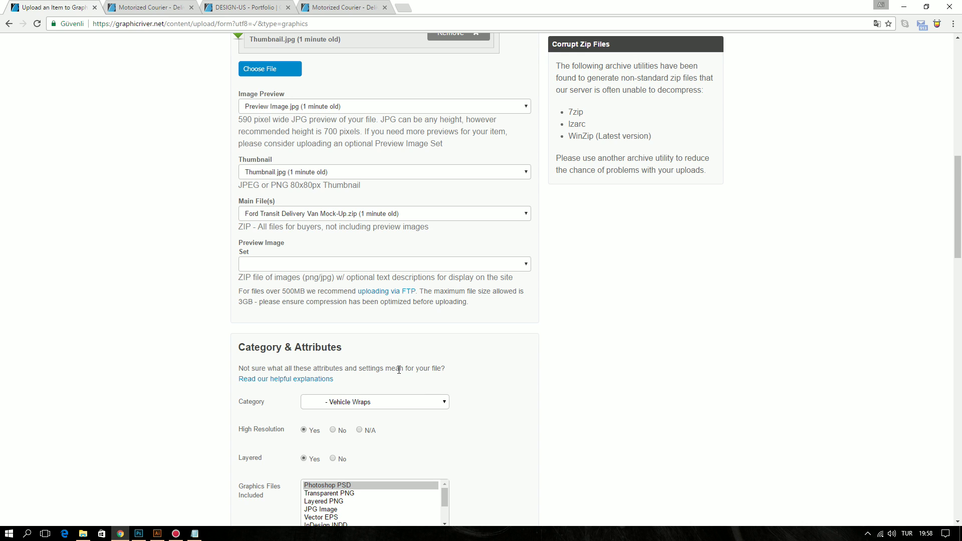
pyautogui.scroll(2, 411, 351)
pyautogui.scroll(5, 400, 374)
pyautogui.scroll(2, 351, 350)
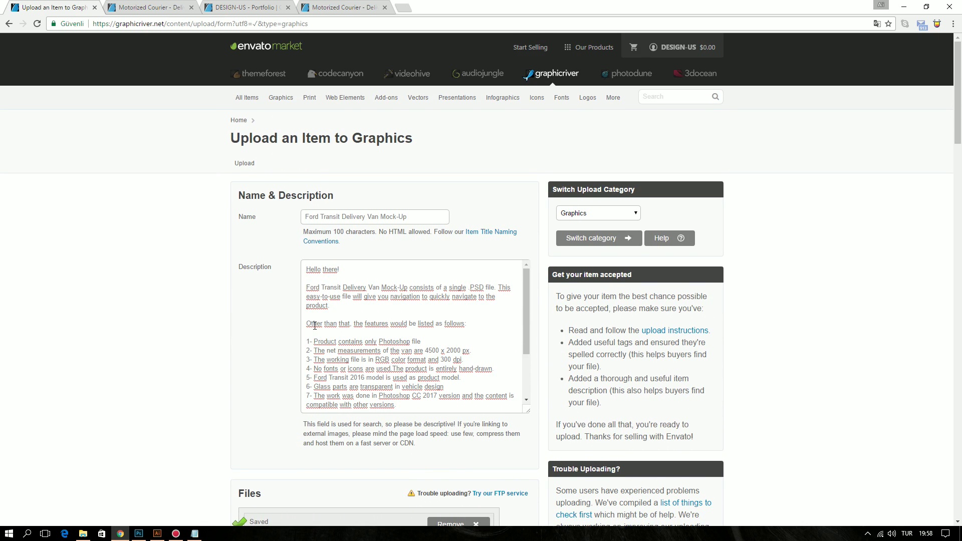
pyautogui.scroll(-2, 316, 336)
pyautogui.scroll(-10, 317, 336)
pyautogui.scroll(-9, 300, 337)
pyautogui.scroll(-6, 297, 338)
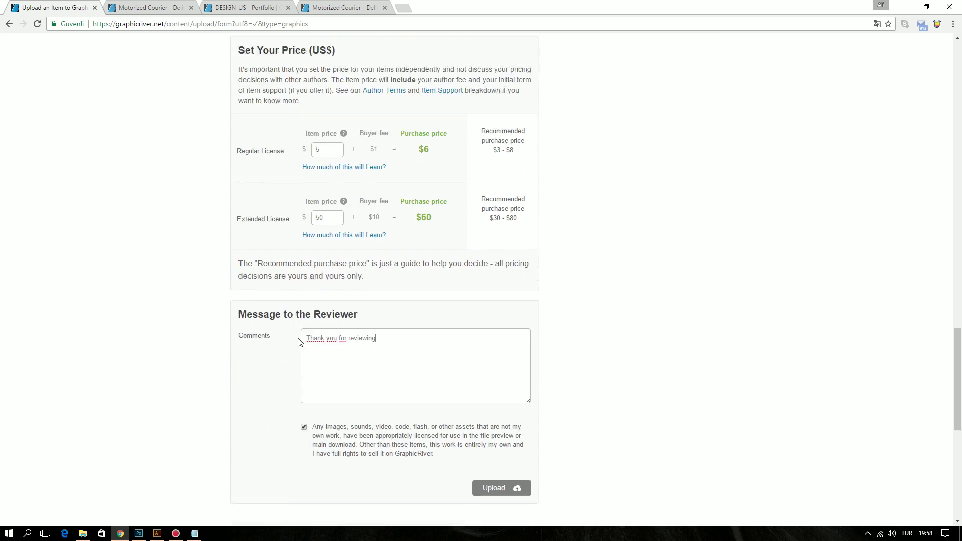
pyautogui.scroll(-3, 297, 340)
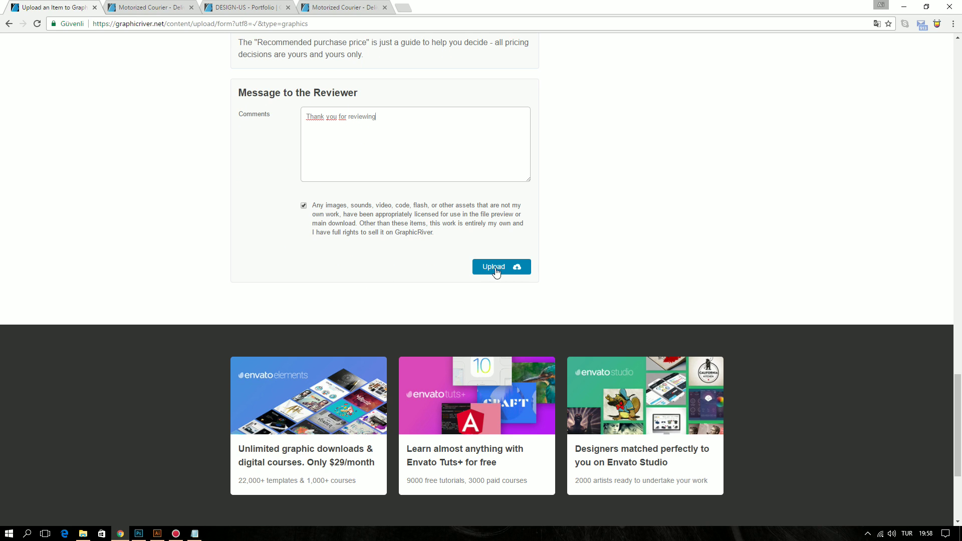
pyautogui.click(494, 269)
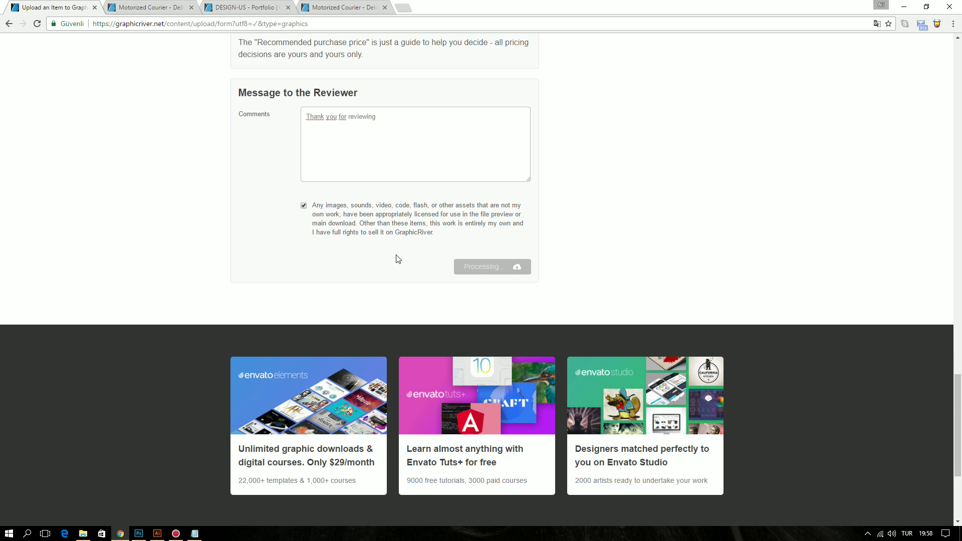
pyautogui.scroll(5, 396, 258)
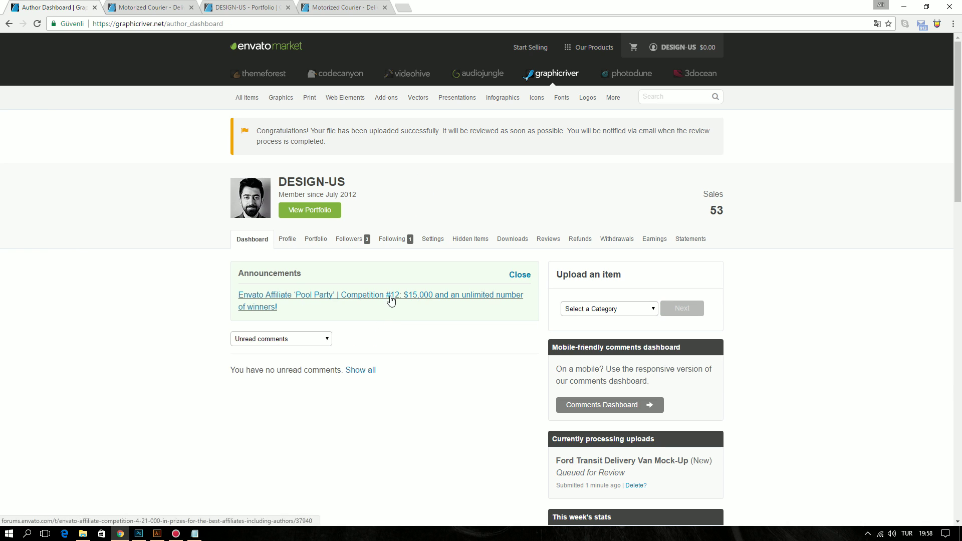
# Highlight the upload success notice on the Author Dashboard
pyautogui.moveTo(260, 131); pyautogui.dragTo(501, 148)
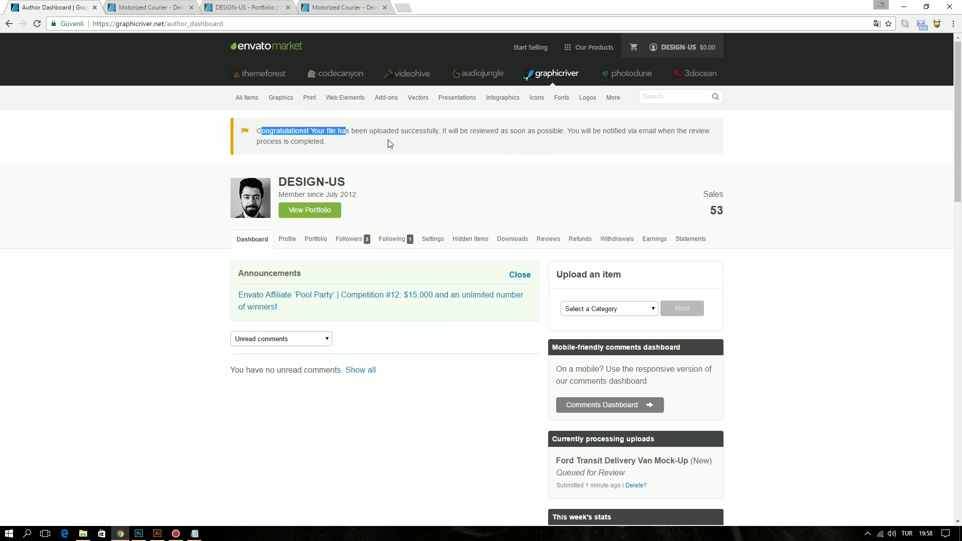
pyautogui.click(537, 154)
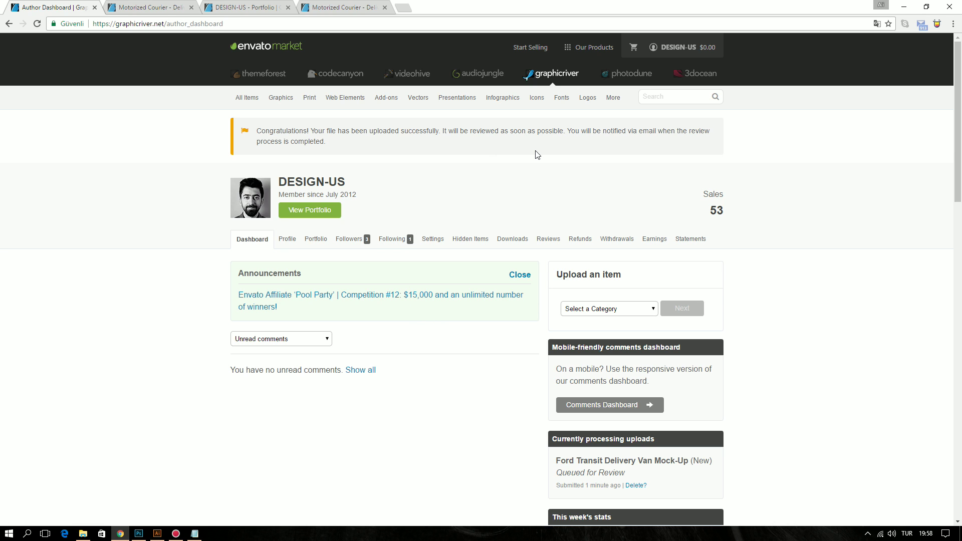
pyautogui.scroll(-3, 537, 154)
pyautogui.scroll(3, 646, 150)
# Reload the dashboard and verify Ford Transit Delivery Van Mock-Up is Queued for Review, submitted 1 minute ago
pyautogui.click(654, 205)
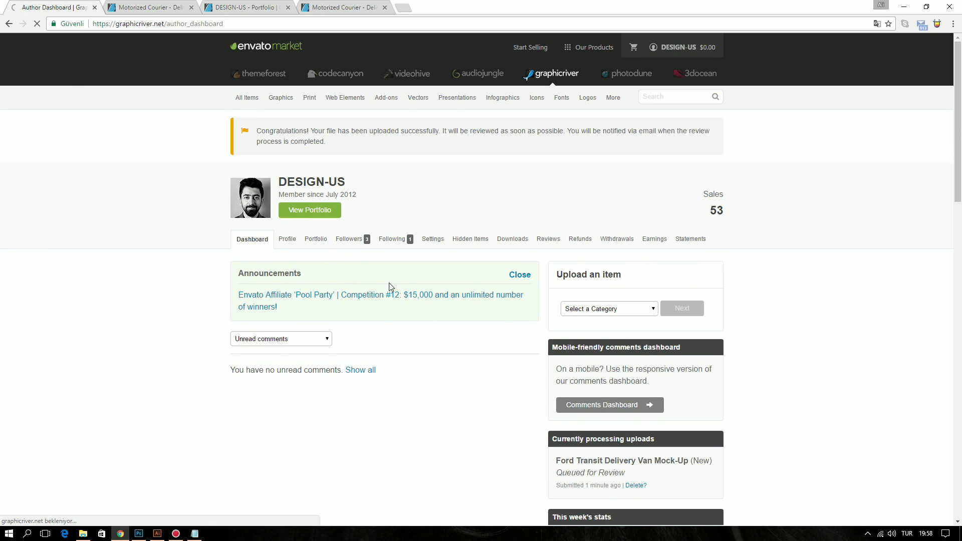
pyautogui.scroll(-2, 406, 271)
pyautogui.scroll(-2, 561, 330)
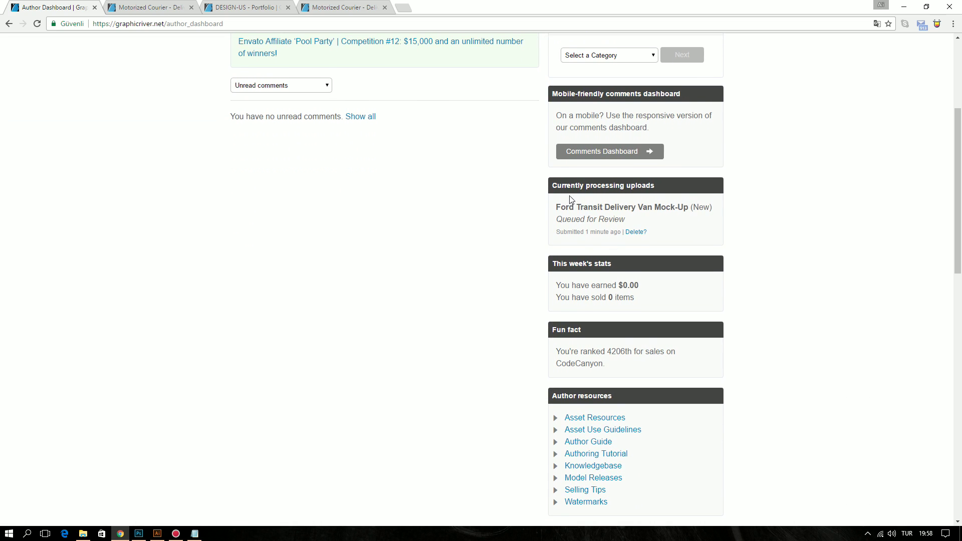
pyautogui.moveTo(561, 186); pyautogui.dragTo(655, 185)
pyautogui.moveTo(554, 207); pyautogui.dragTo(610, 232)
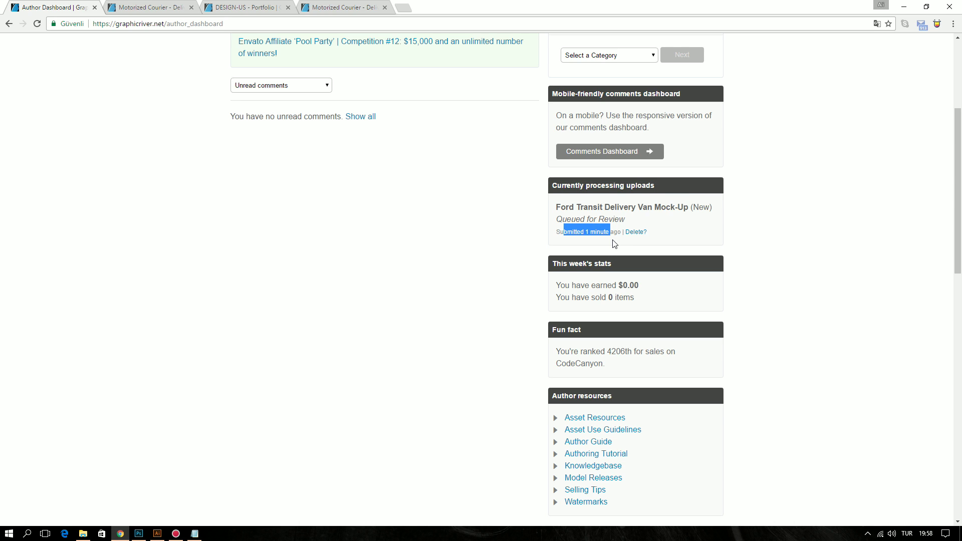
pyautogui.click(615, 245)
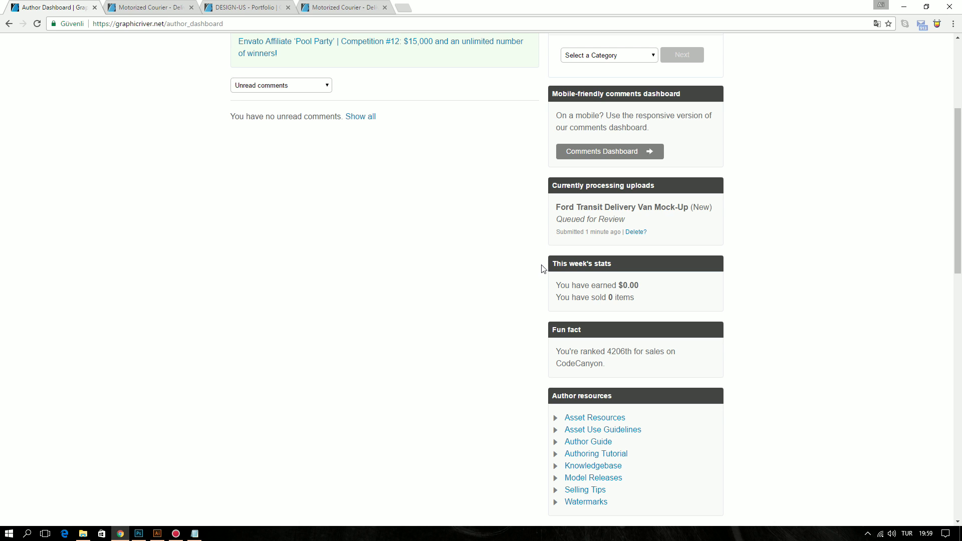
pyautogui.scroll(-3, 565, 250)
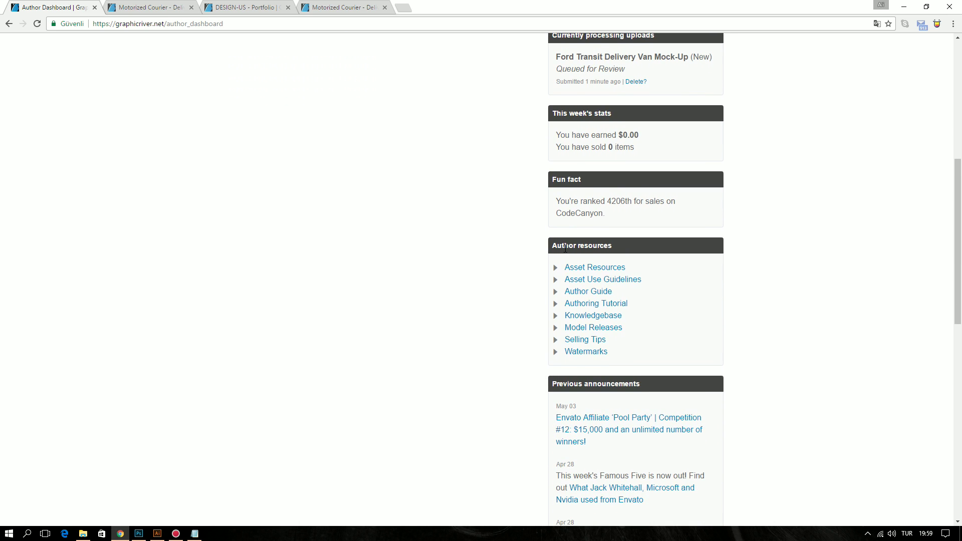
pyautogui.scroll(-4, 570, 249)
pyautogui.scroll(-1, 567, 243)
pyautogui.scroll(6, 574, 237)
pyautogui.scroll(3, 574, 237)
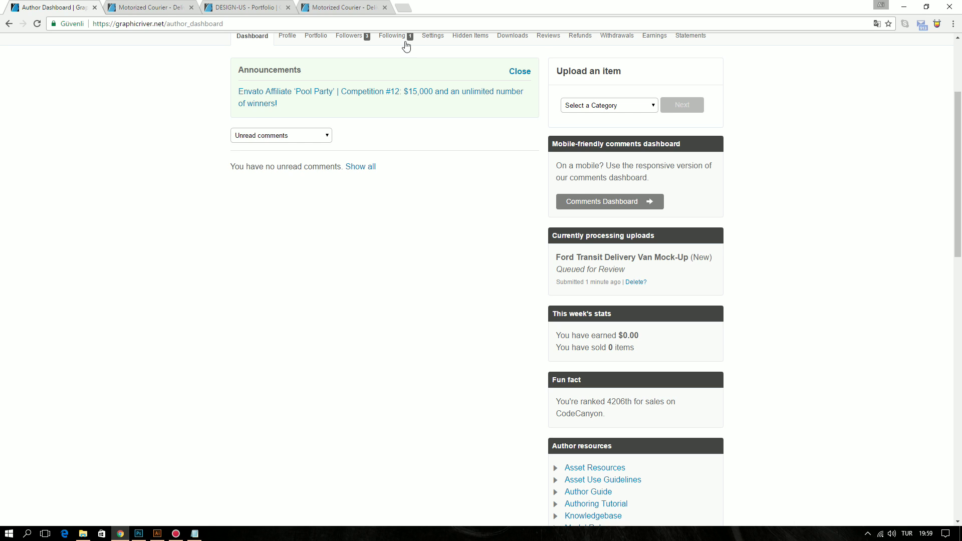
# Search Google for 'graphicriver review time' in a new tab and open the Envato Marketplace Review Times page
pyautogui.click(402, 9)
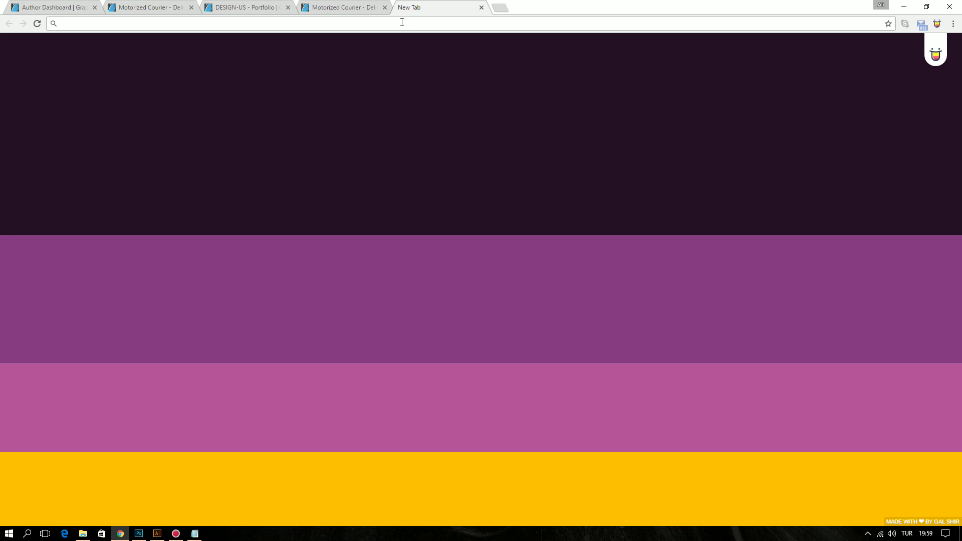
pyautogui.write('graphicri')
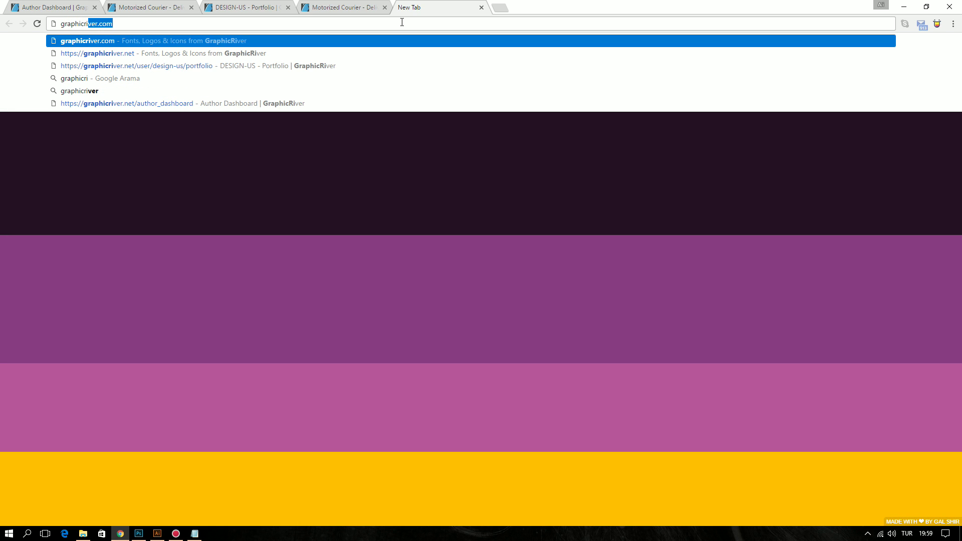
pyautogui.write('ver revie')
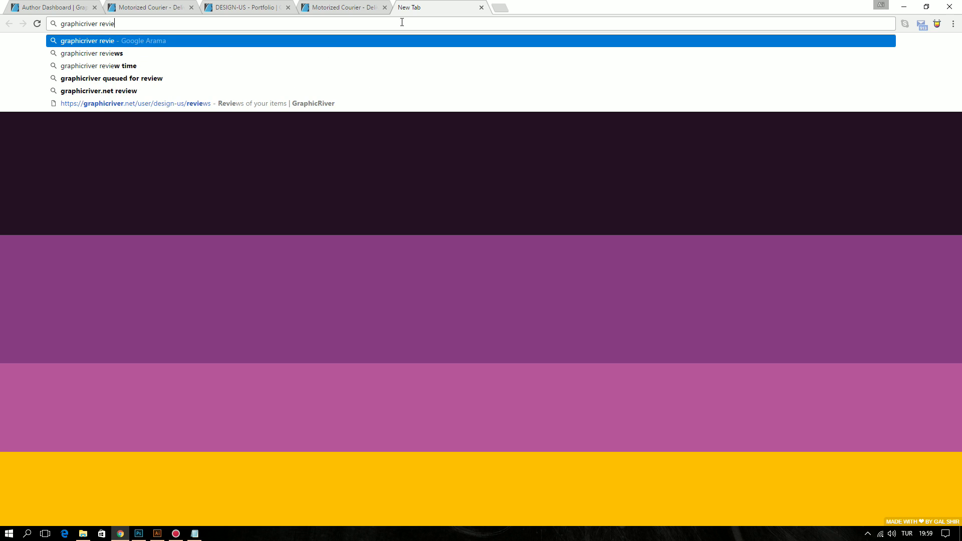
pyautogui.write('w time')
pyautogui.press('Return')
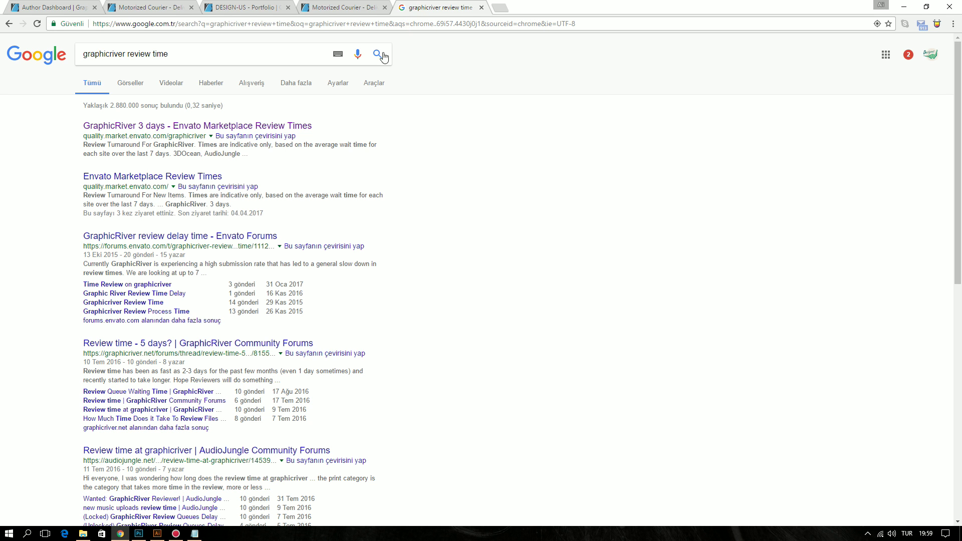
pyautogui.click(127, 128)
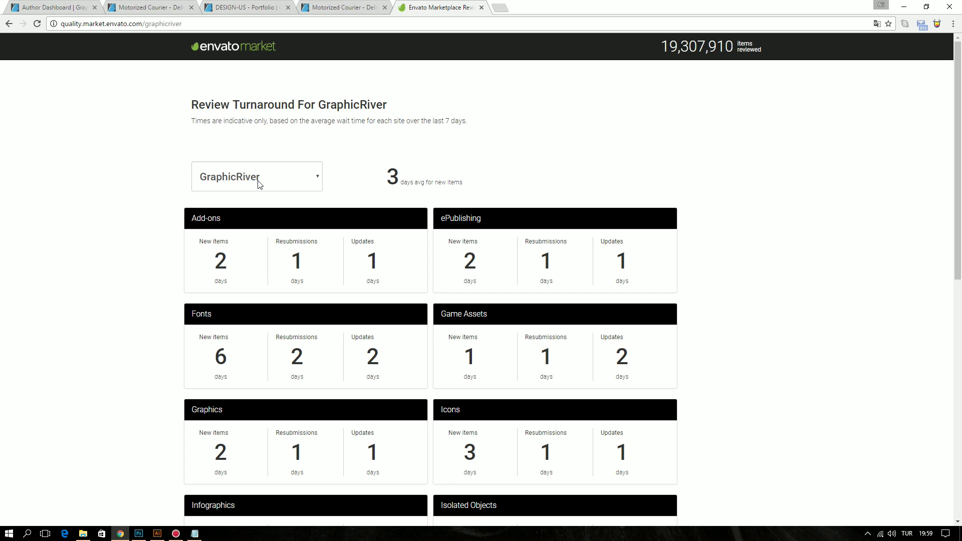
pyautogui.click(260, 183)
pyautogui.click(138, 253)
pyautogui.scroll(-3, 189, 273)
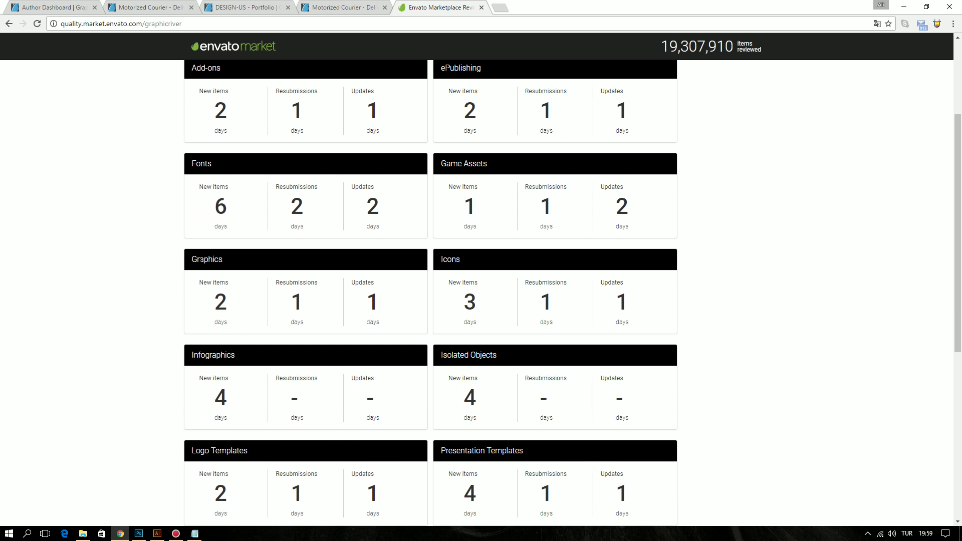
pyautogui.moveTo(190, 260); pyautogui.dragTo(276, 280)
pyautogui.scroll(-3, 233, 346)
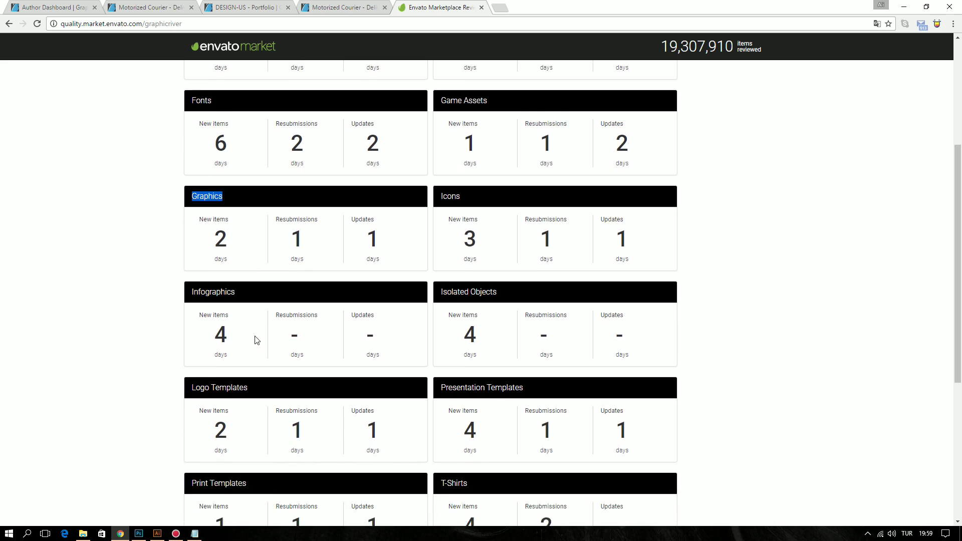
pyautogui.scroll(-3, 253, 337)
pyautogui.scroll(1, 269, 337)
pyautogui.scroll(2, 271, 331)
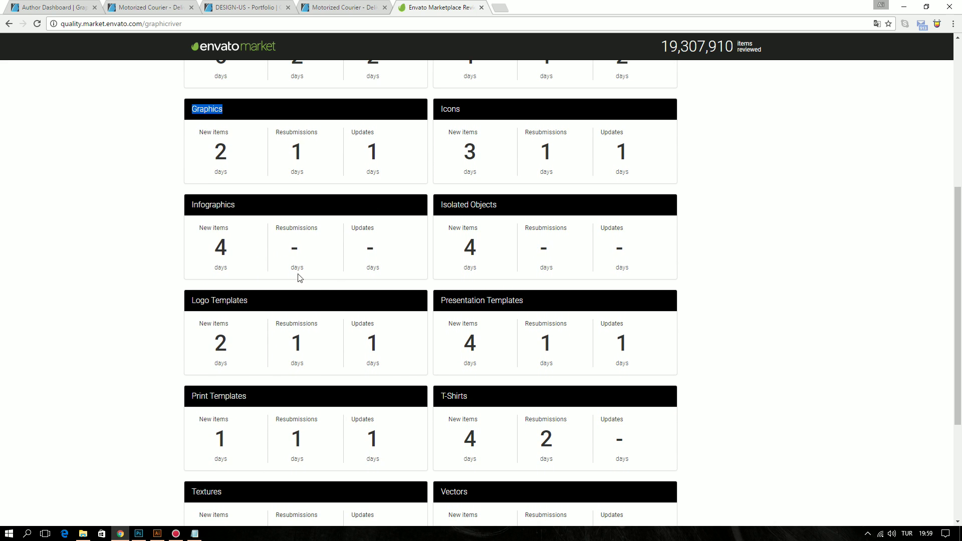
pyautogui.scroll(1, 322, 267)
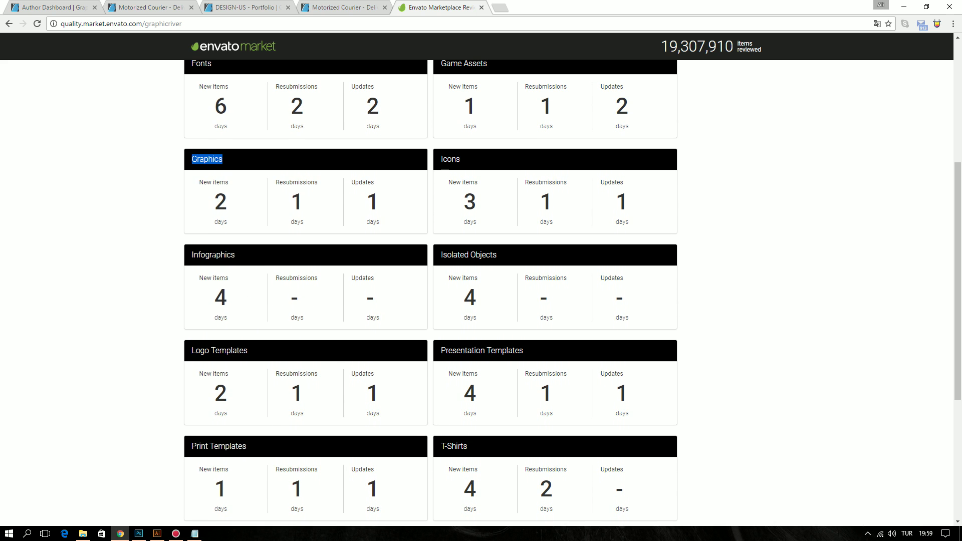
pyautogui.doubleClick(221, 201)
pyautogui.click(252, 240)
pyautogui.scroll(1, 407, 274)
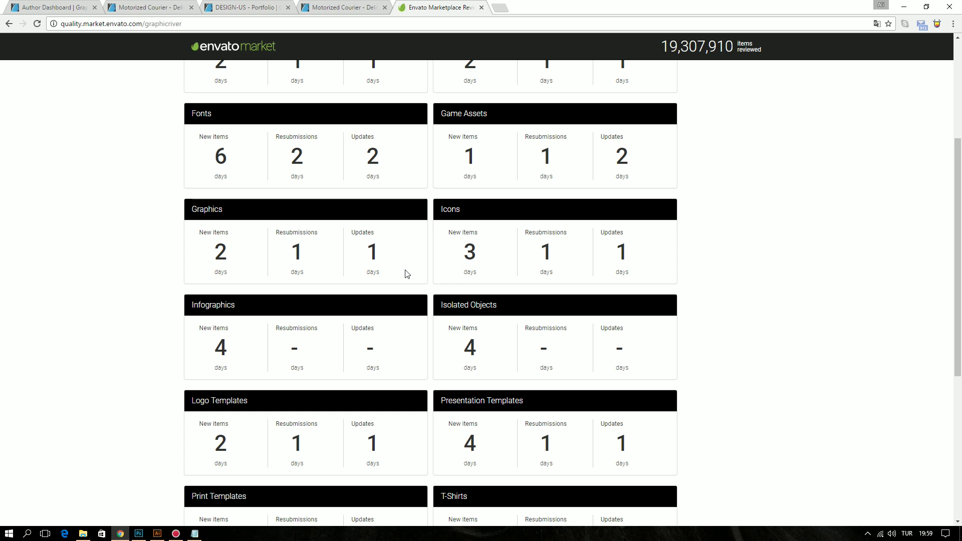
pyautogui.moveTo(387, 252); pyautogui.dragTo(313, 262)
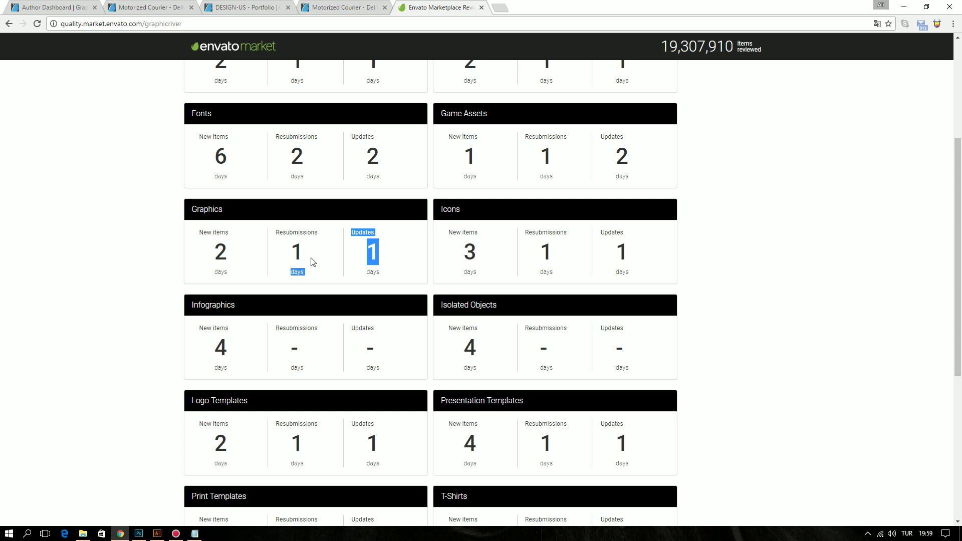
pyautogui.click(348, 262)
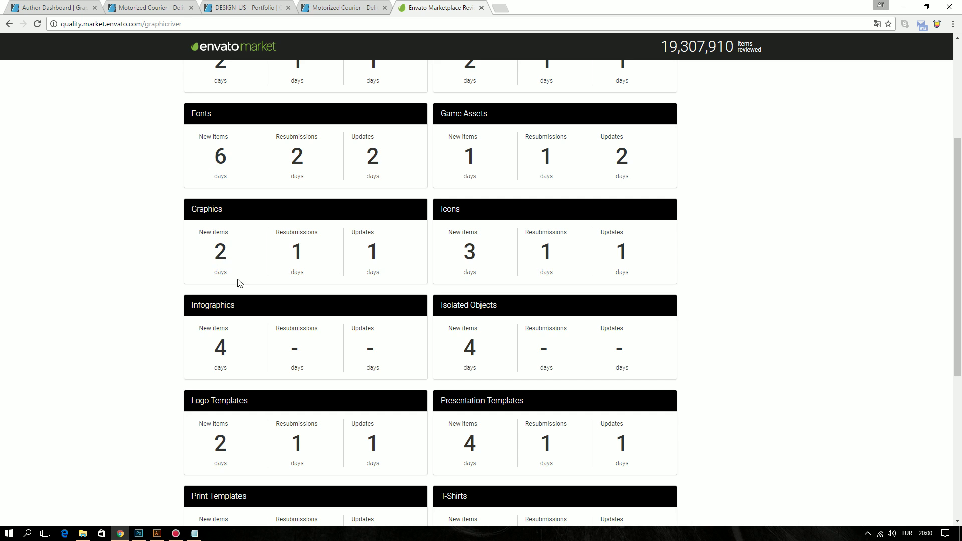
pyautogui.moveTo(223, 244); pyautogui.dragTo(243, 301)
pyautogui.click(217, 271)
pyautogui.moveTo(216, 271); pyautogui.dragTo(241, 261)
pyautogui.click(257, 281)
pyautogui.doubleClick(256, 264)
pyautogui.click(275, 261)
pyautogui.doubleClick(270, 269)
pyautogui.click(271, 272)
pyautogui.scroll(4, 250, 306)
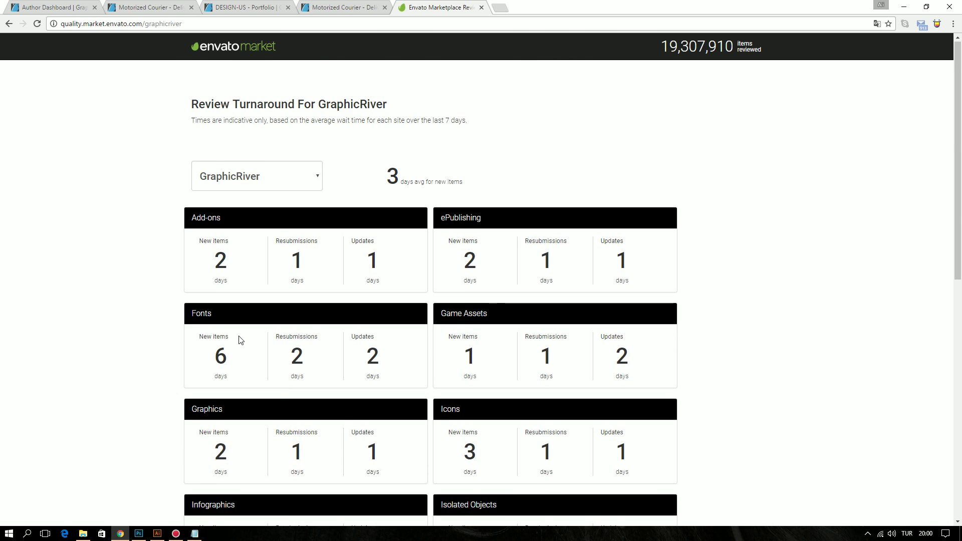